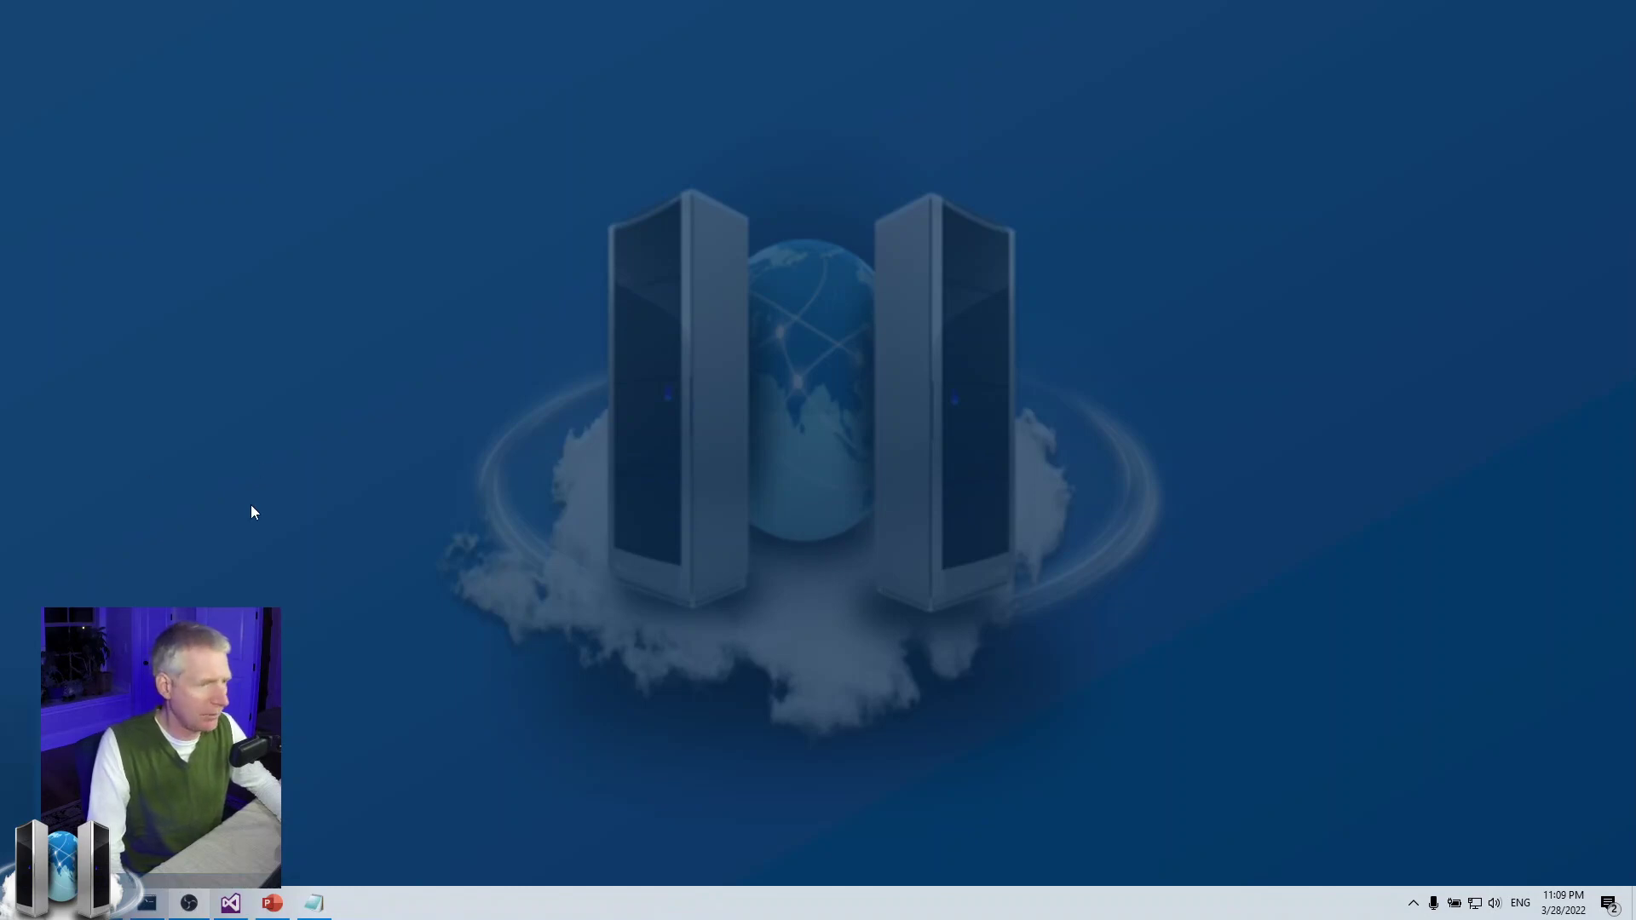
- Restore PowerPoint and show slide 1, the SSH server diagram forwarding port 123 to 22
{"action": "left_click", "coordinate": [272, 904]}
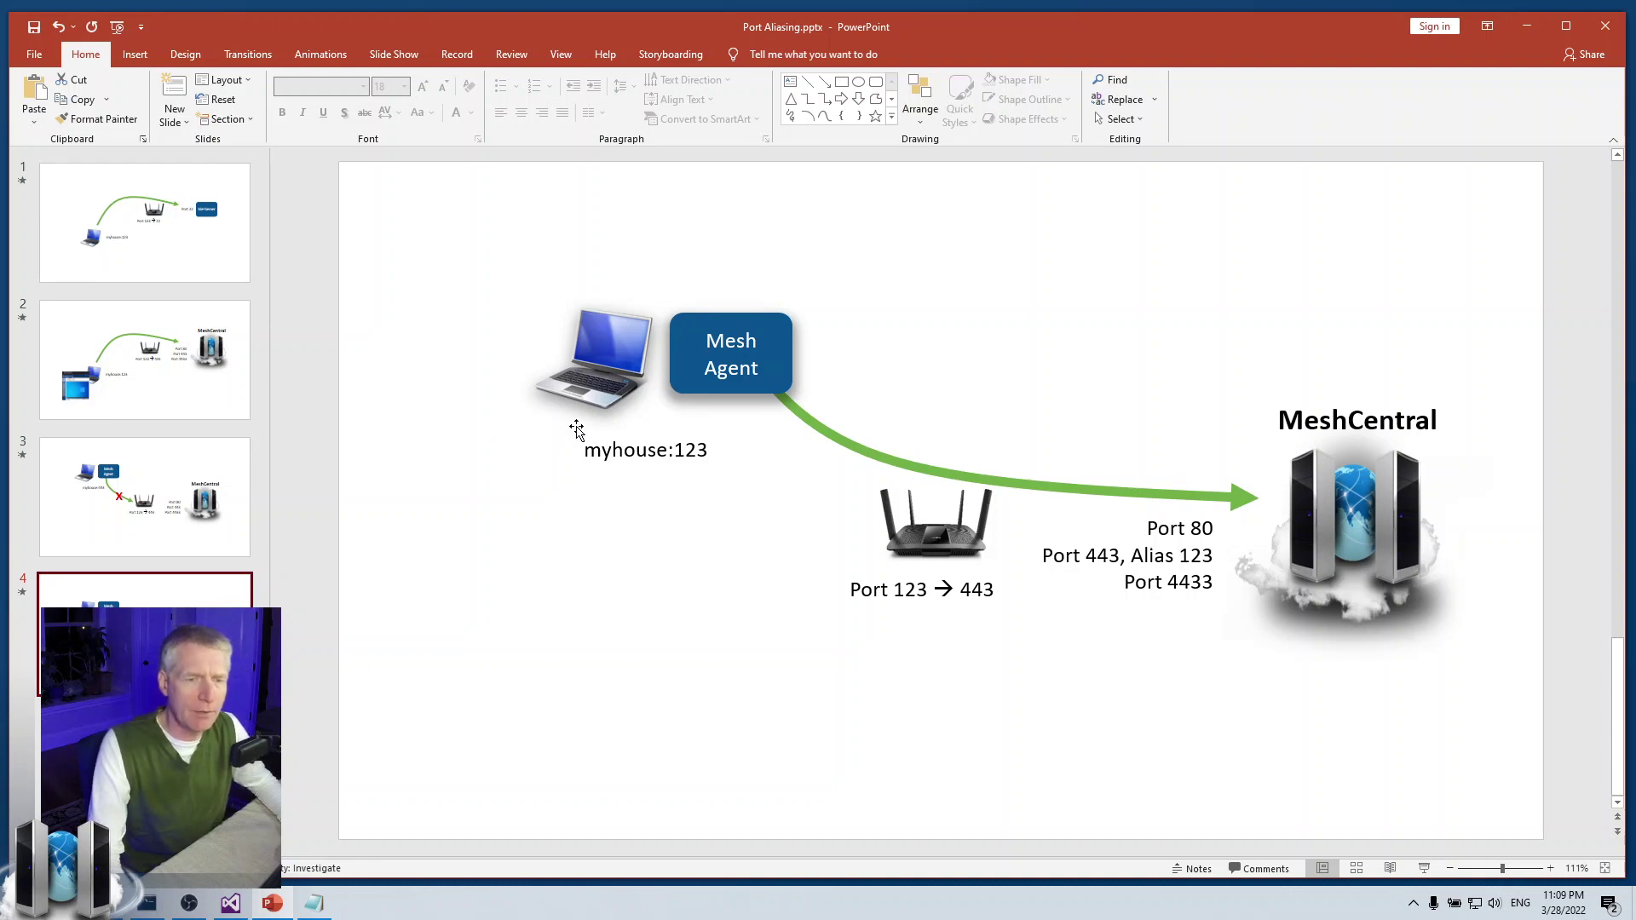
{"action": "left_click", "coordinate": [139, 192]}
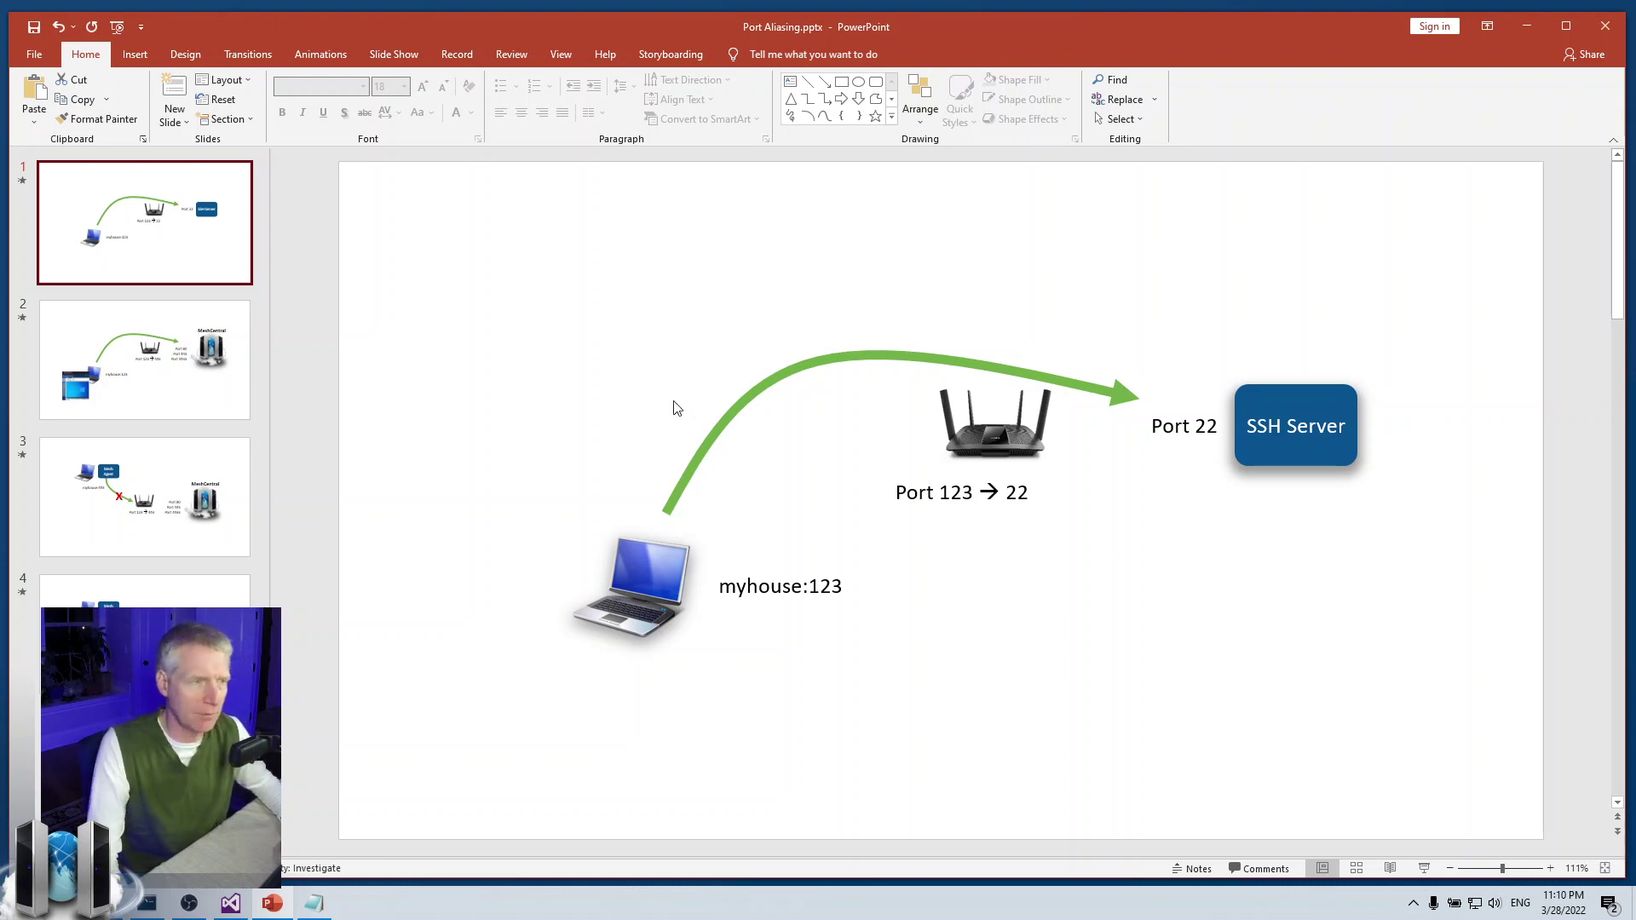
- Show slide 2, where MeshCentral listens on ports 80, 443 and 4433
{"action": "left_click", "coordinate": [75, 336]}
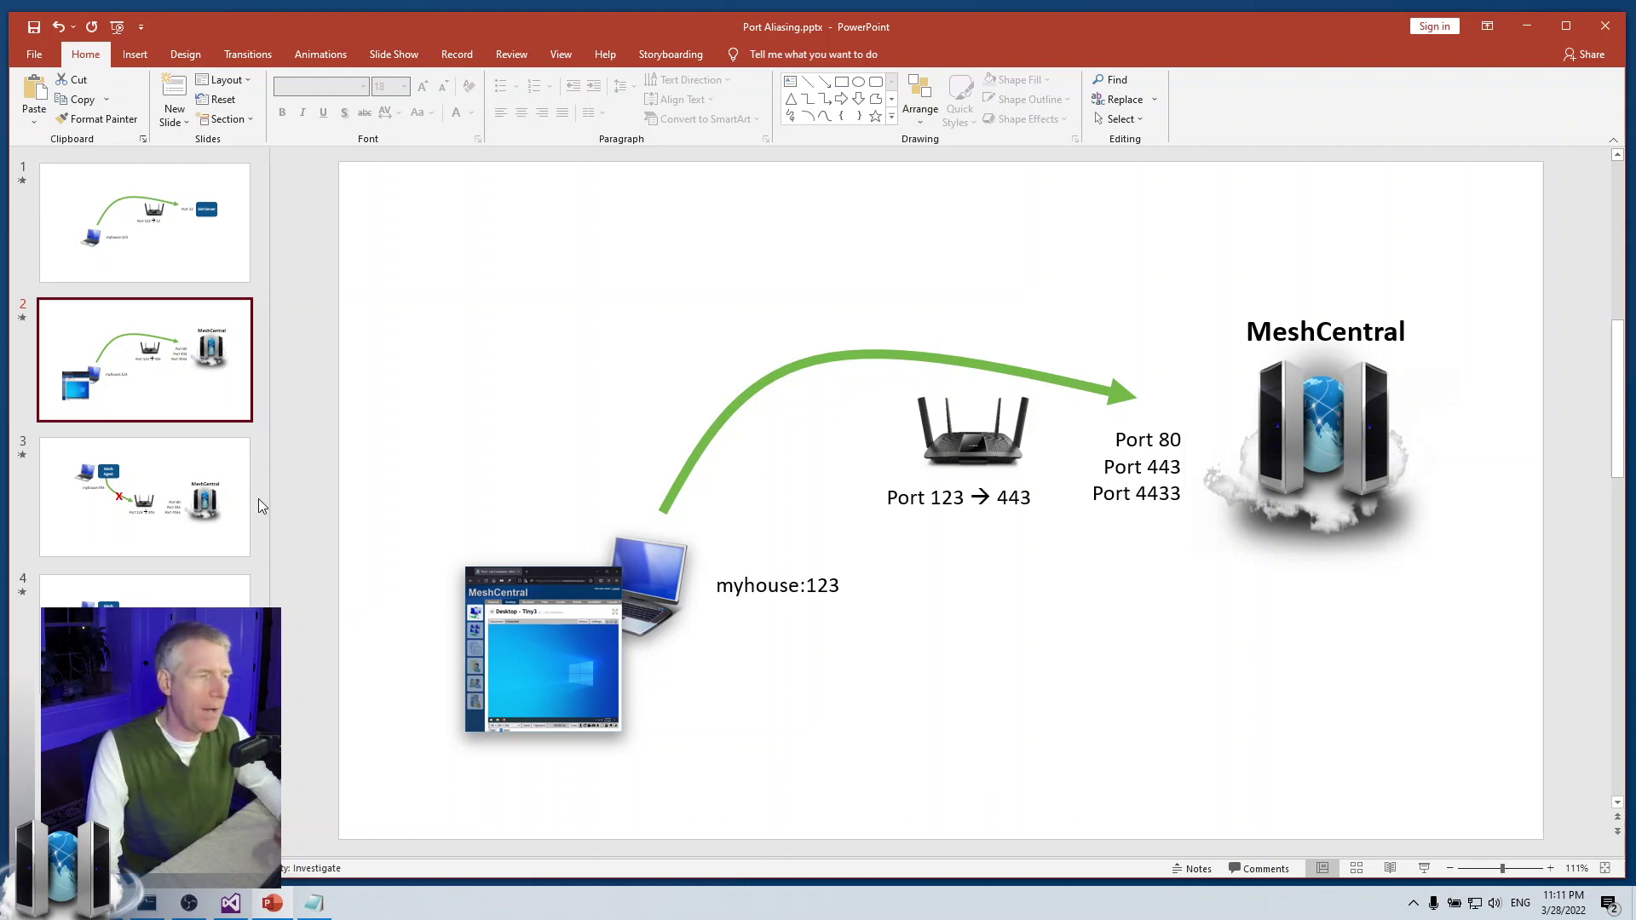
- Show slide 3 with the blocked myhouse:443 connection, flipping back to slide 2 once
{"action": "left_click", "coordinate": [224, 506]}
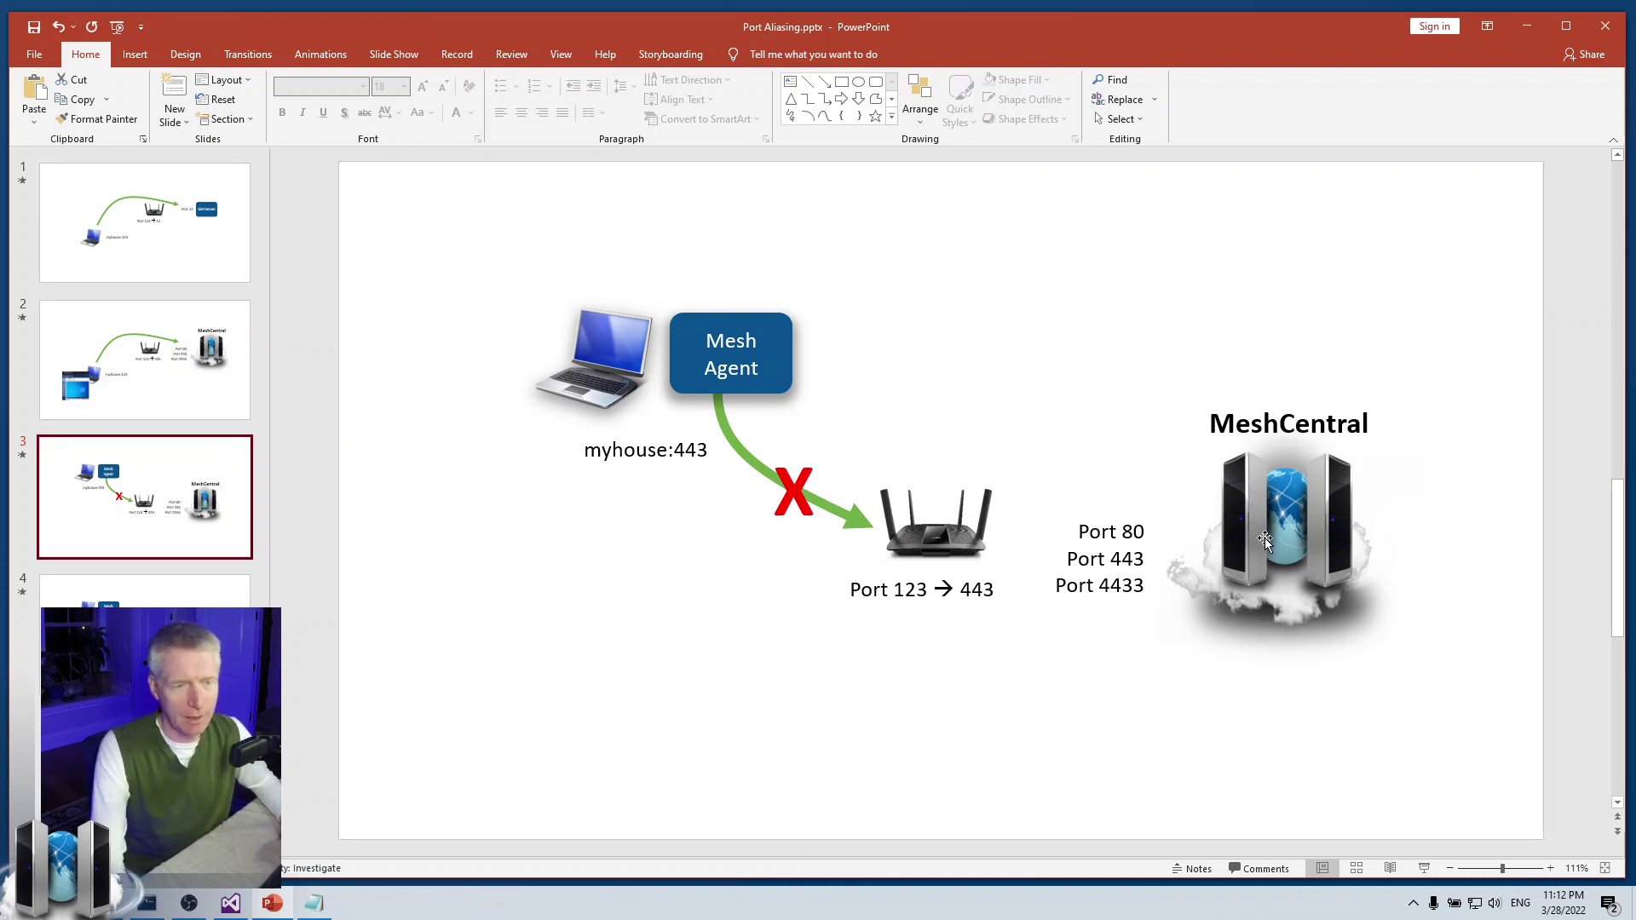
{"action": "left_click", "coordinate": [128, 371]}
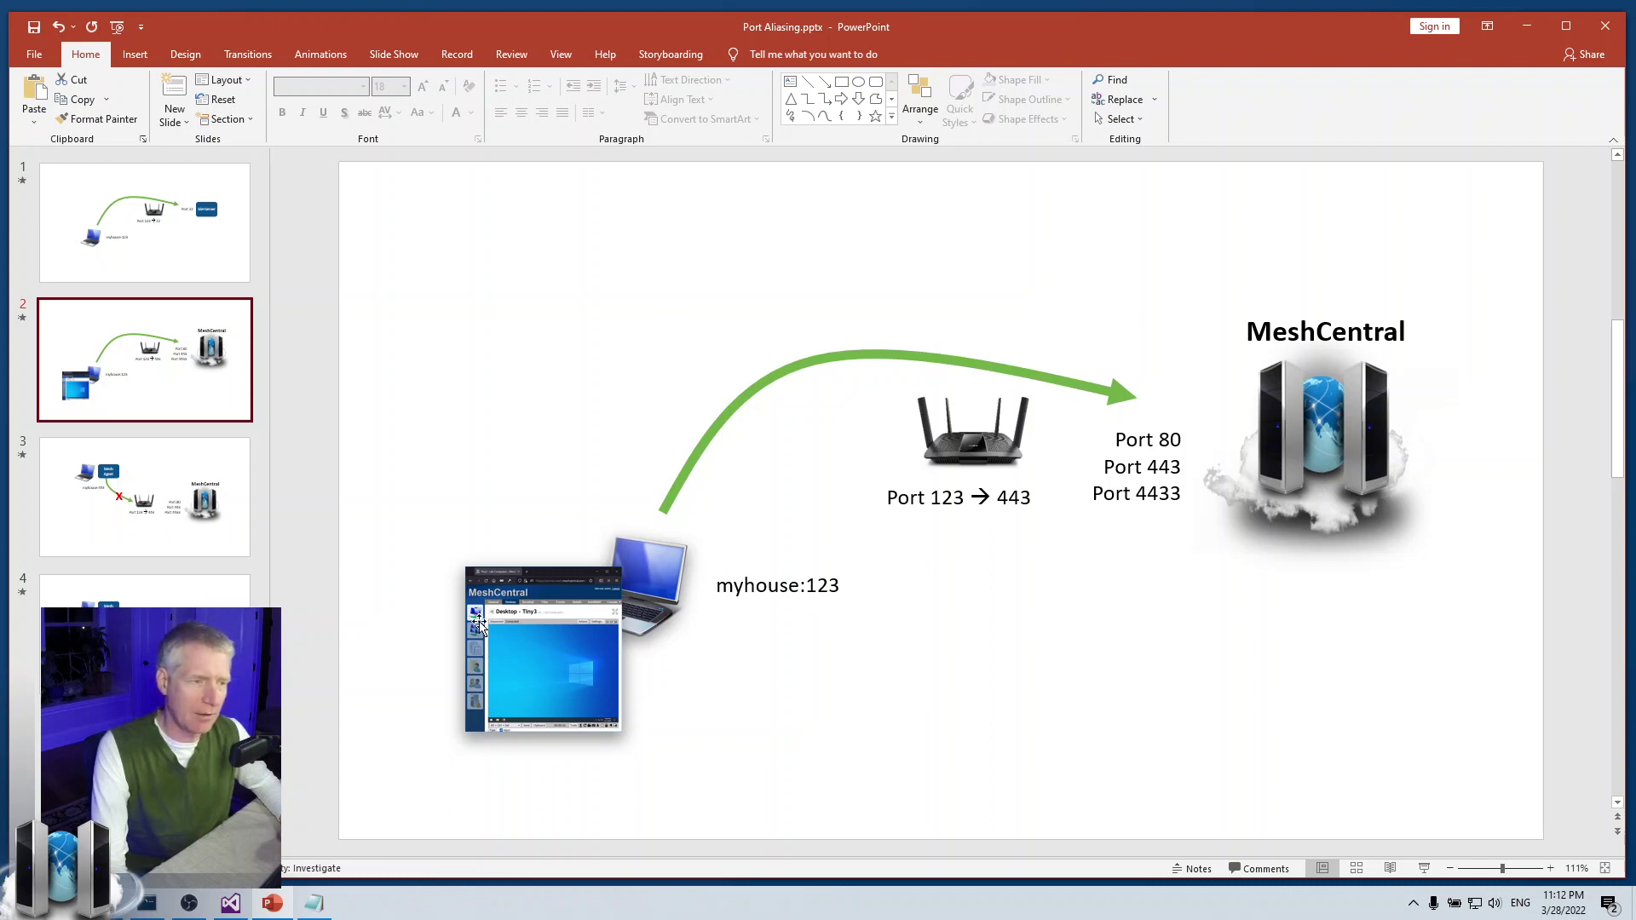
{"action": "left_click", "coordinate": [145, 497]}
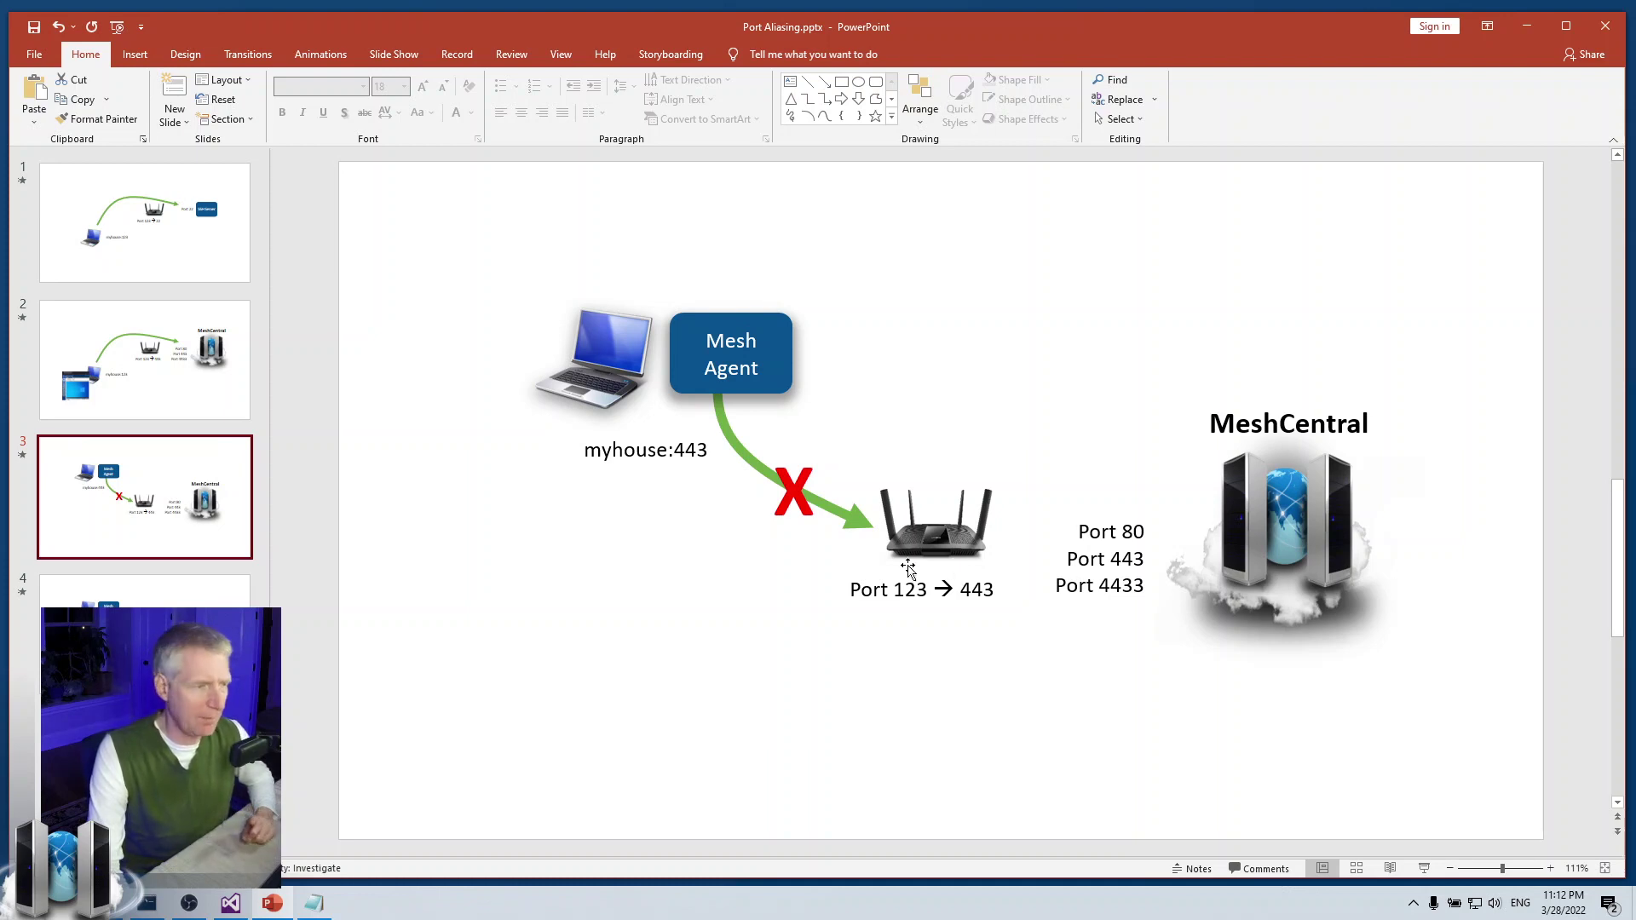
- Show slide 4 and highlight the Port 443 and Alias 123 labels to point them out
{"action": "left_click", "coordinate": [192, 599]}
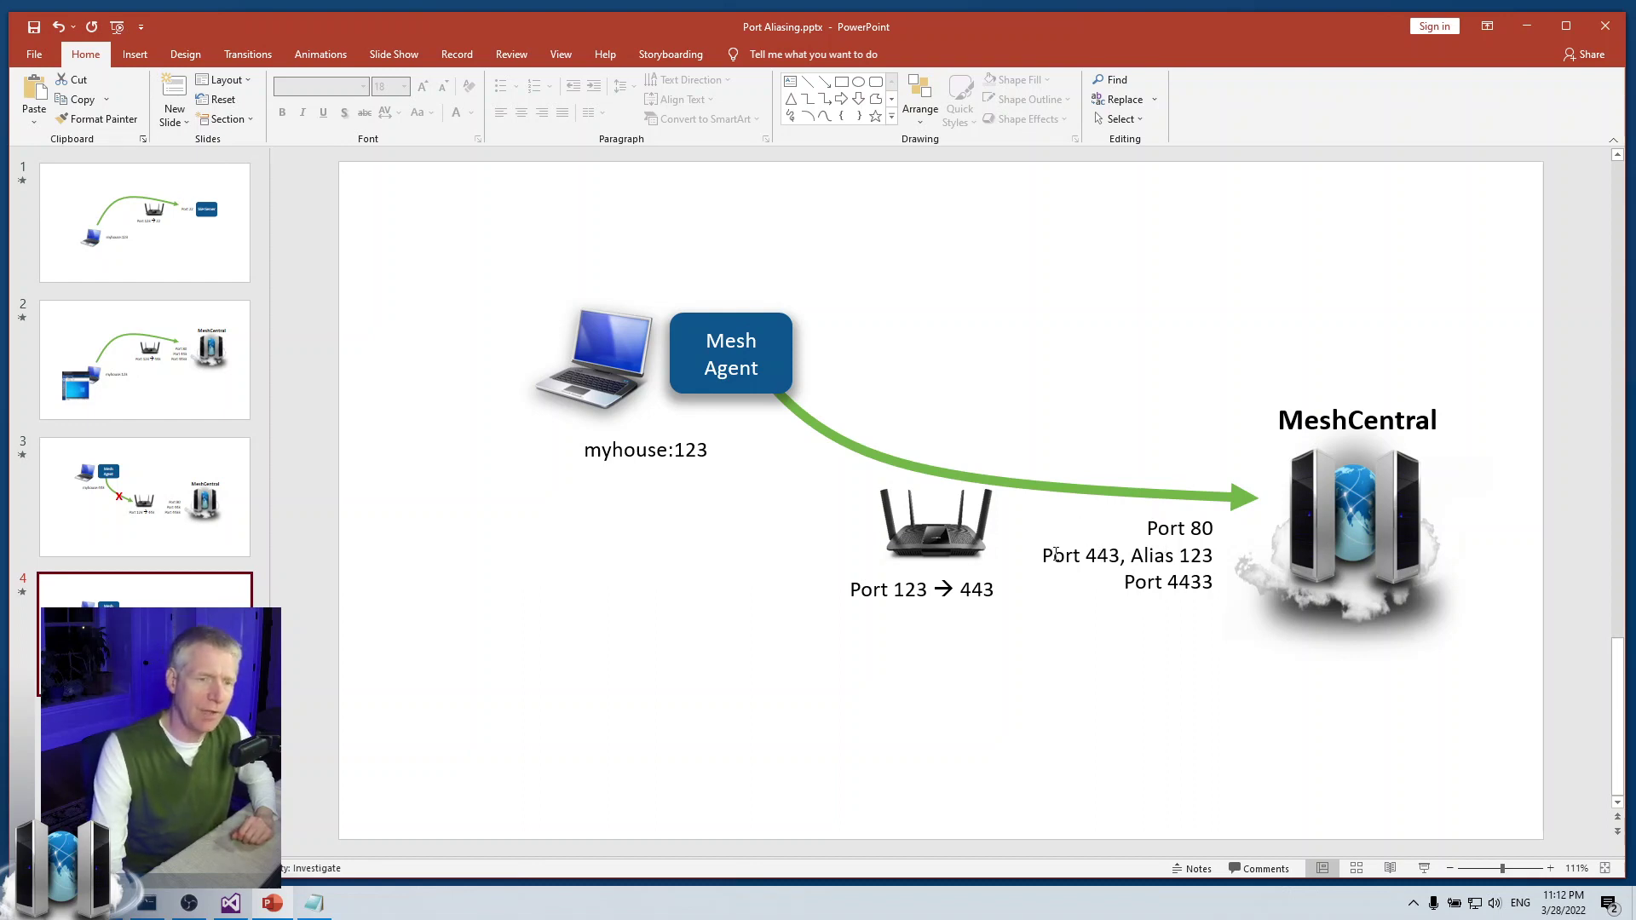
{"action": "left_click_drag", "start_coordinate": [1043, 555], "coordinate": [1123, 557]}
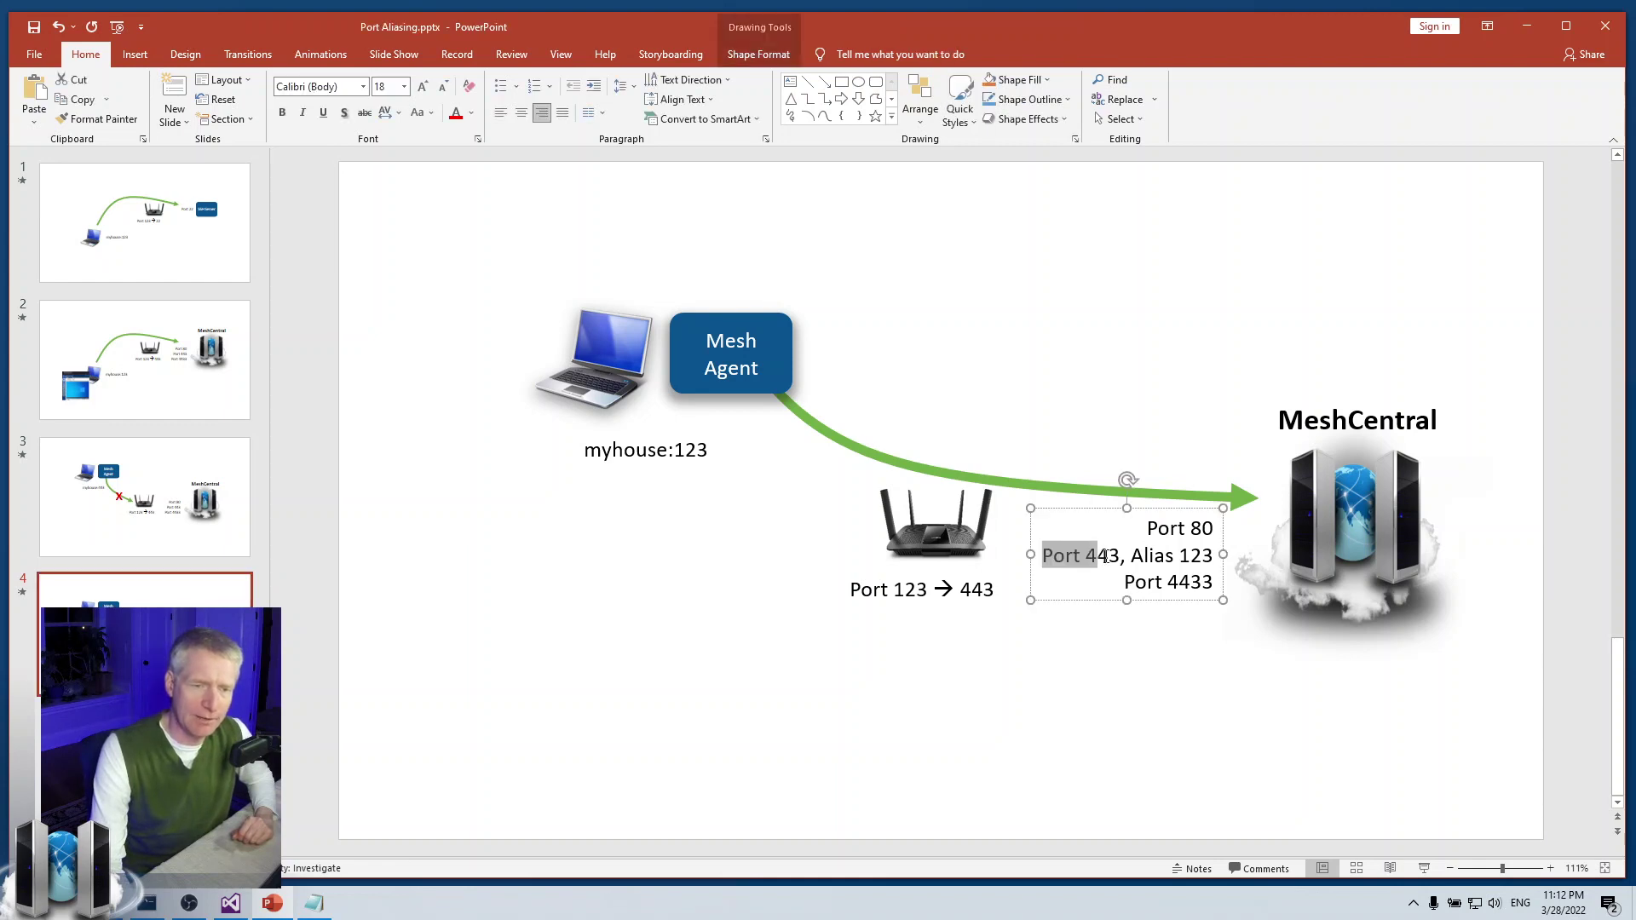
{"action": "left_click", "coordinate": [1121, 644]}
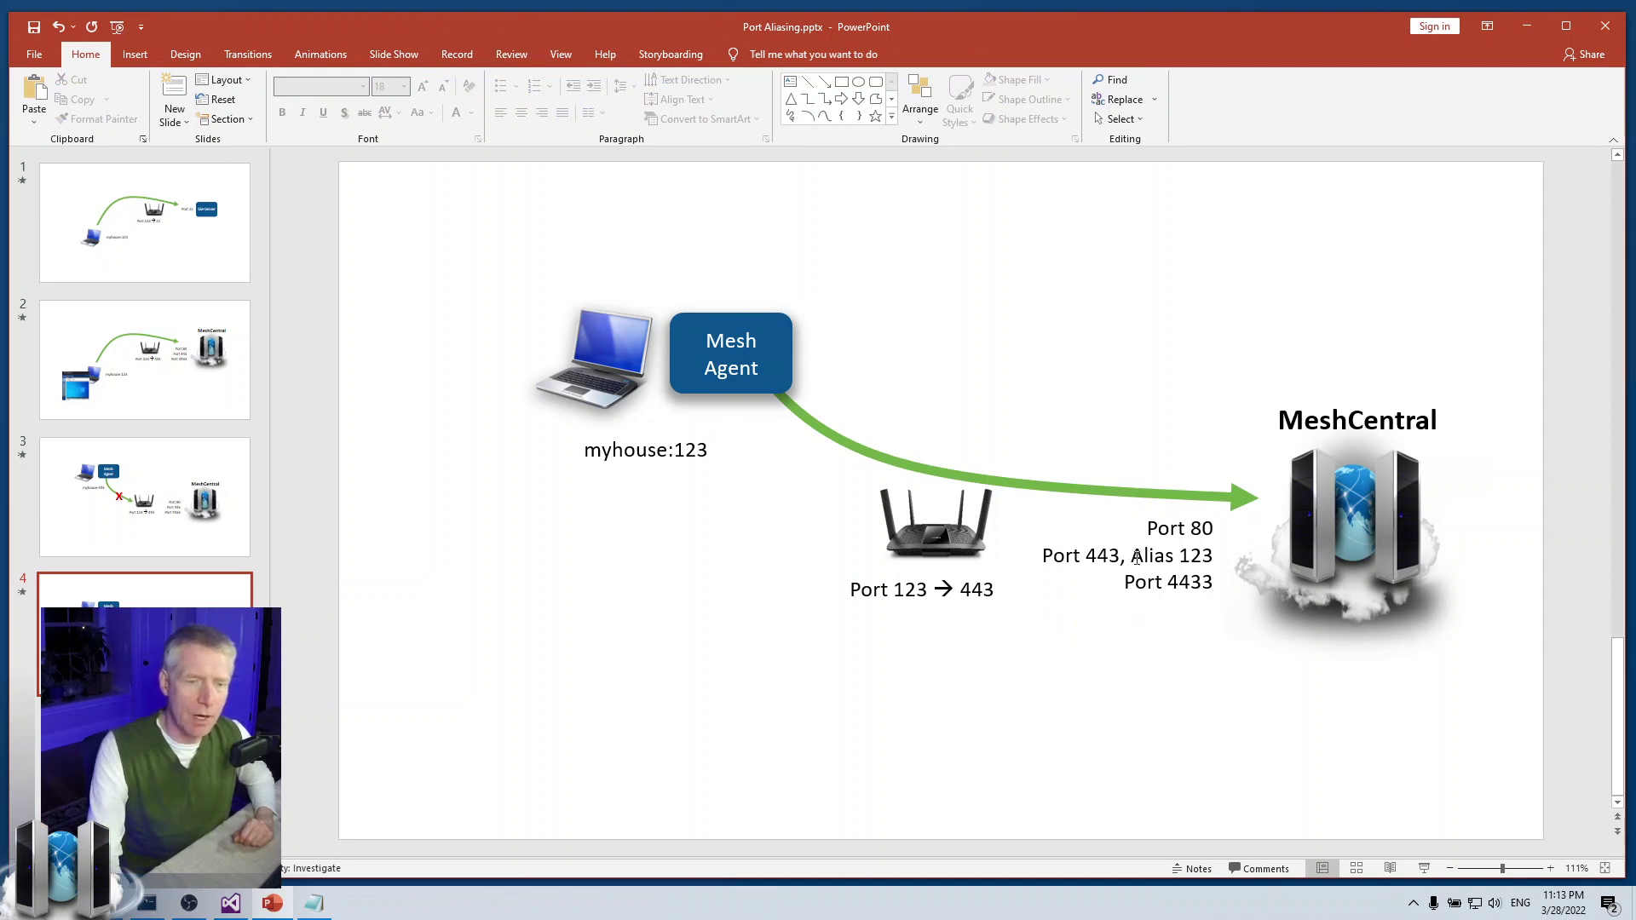
{"action": "left_click_drag", "start_coordinate": [1132, 554], "coordinate": [1213, 554]}
{"action": "left_click", "coordinate": [1201, 661]}
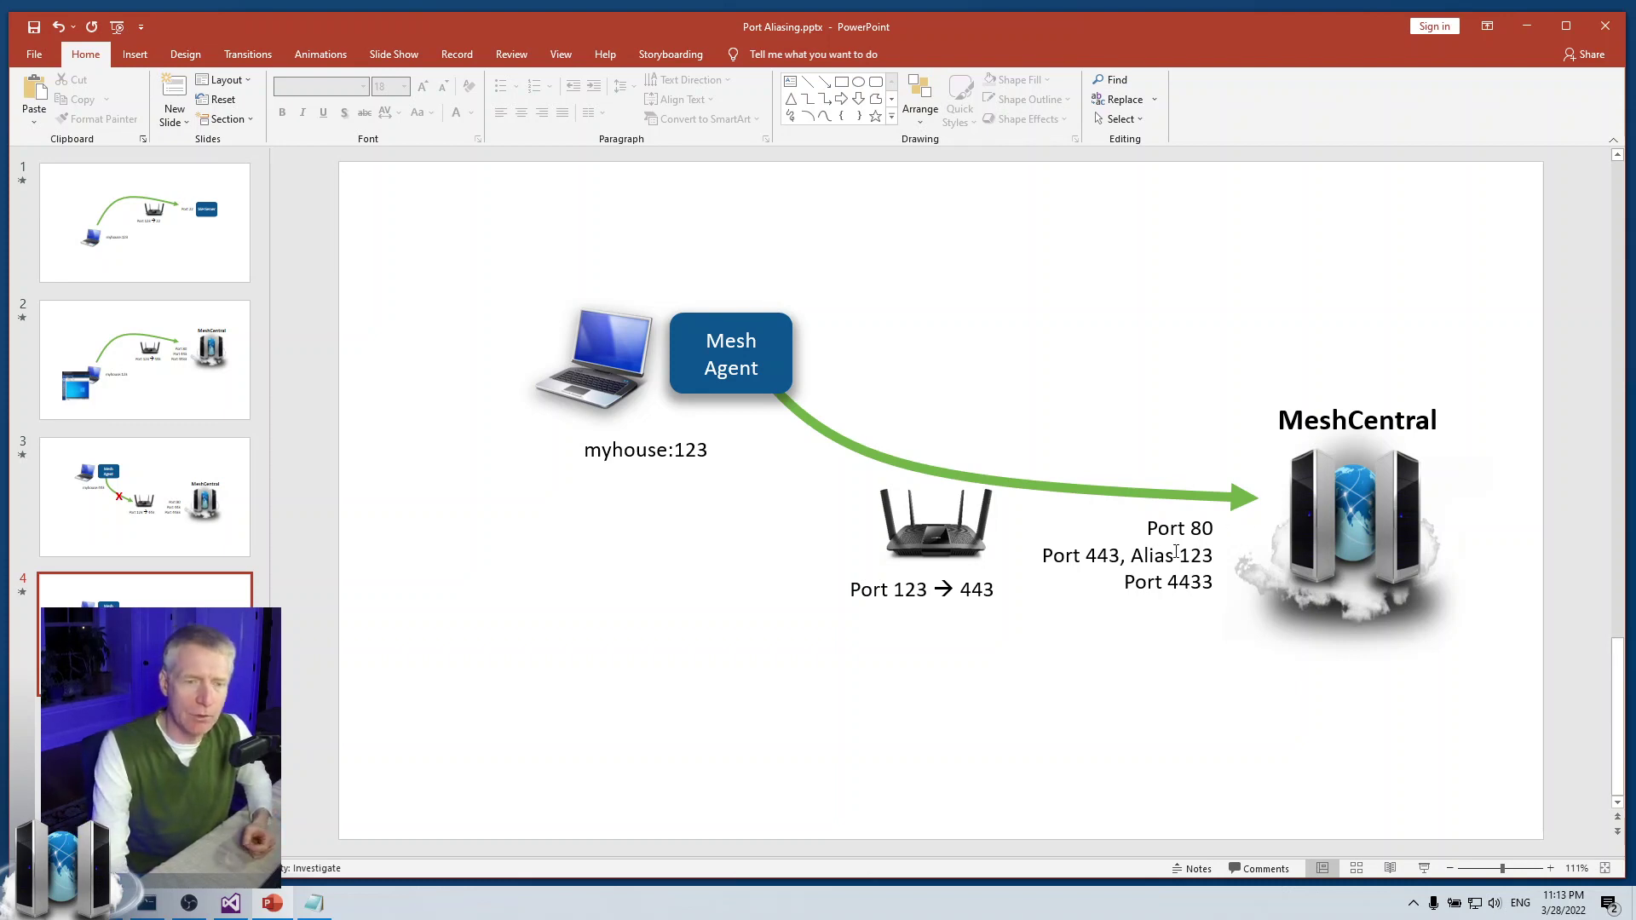
{"action": "left_click_drag", "start_coordinate": [1132, 556], "coordinate": [1221, 553]}
{"action": "left_click", "coordinate": [1217, 558]}
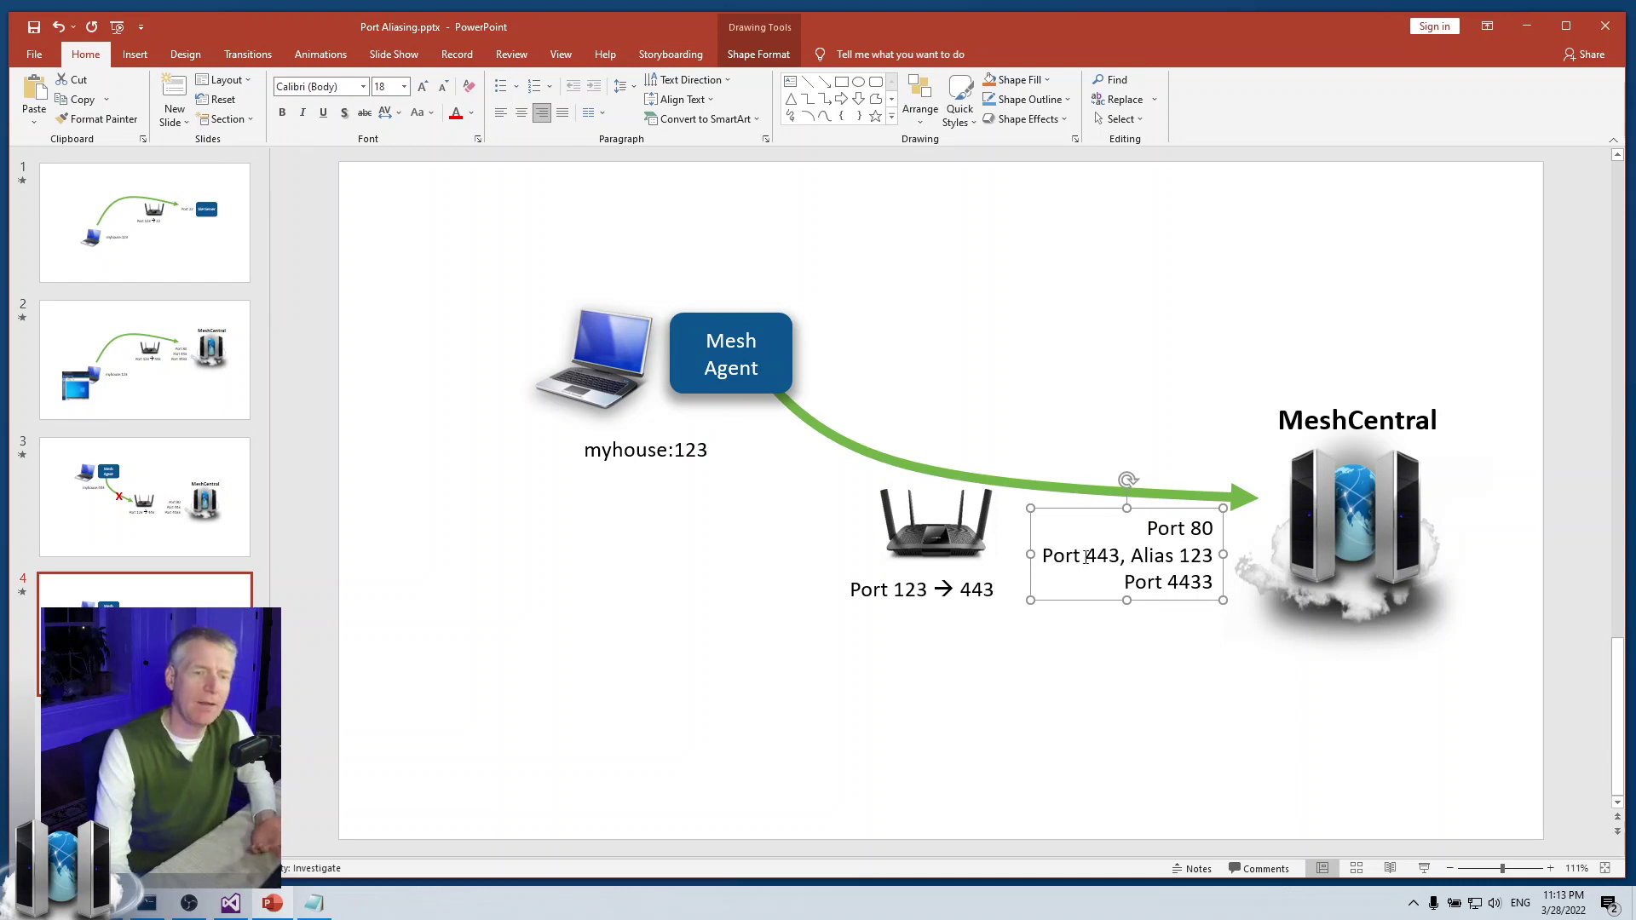
{"action": "left_click_drag", "start_coordinate": [1086, 556], "coordinate": [1115, 556]}
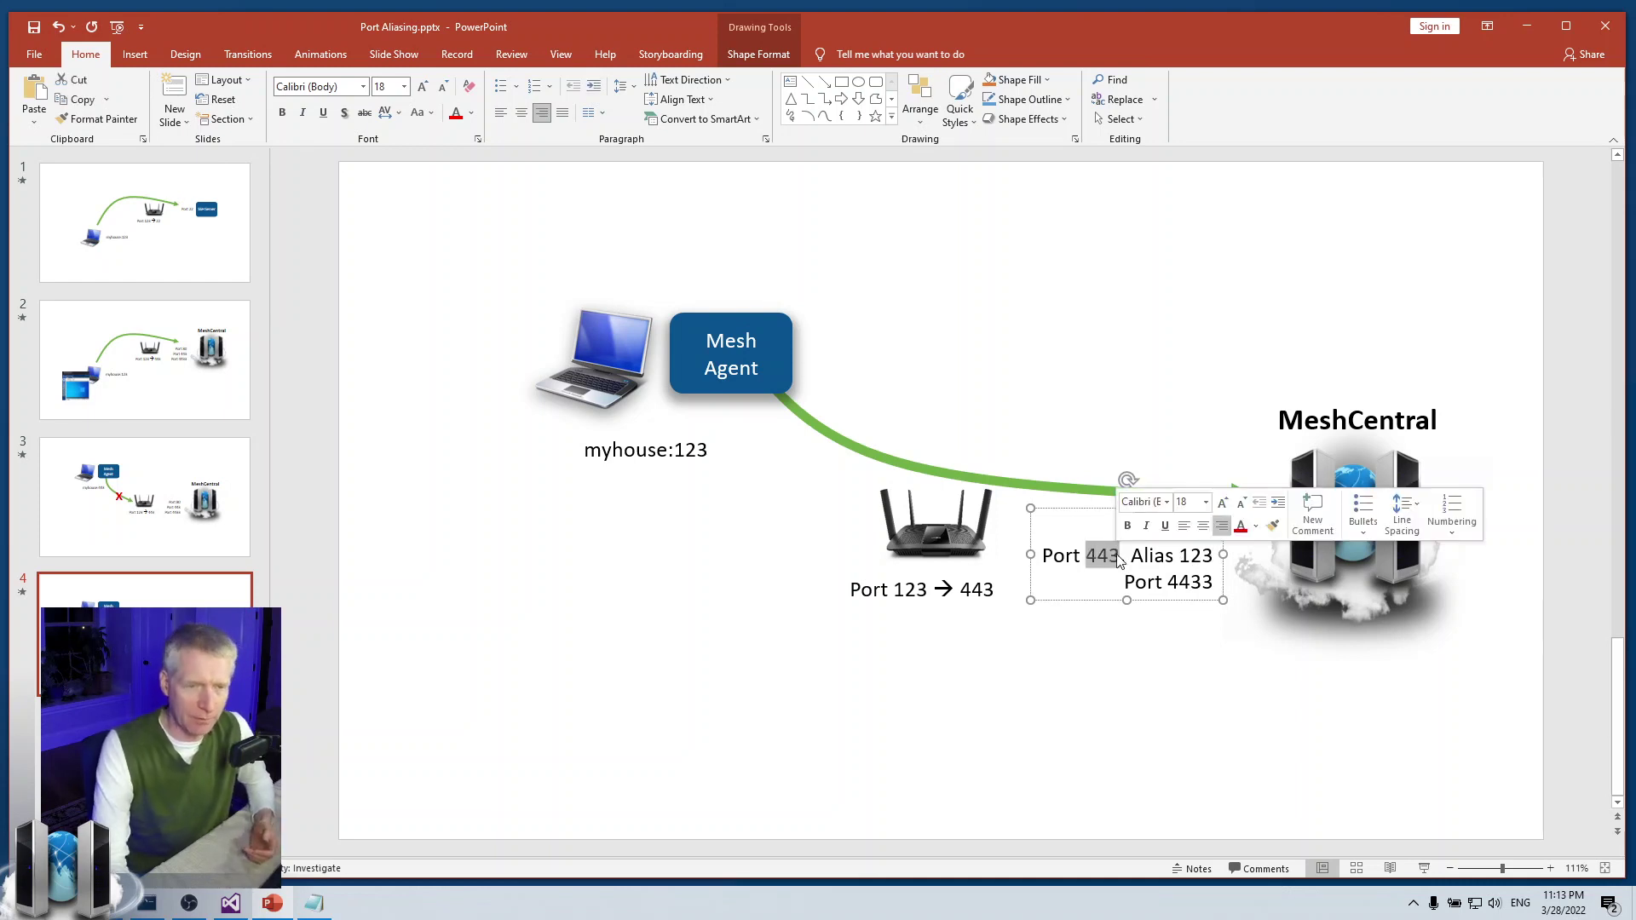
{"action": "left_click", "coordinate": [1148, 697]}
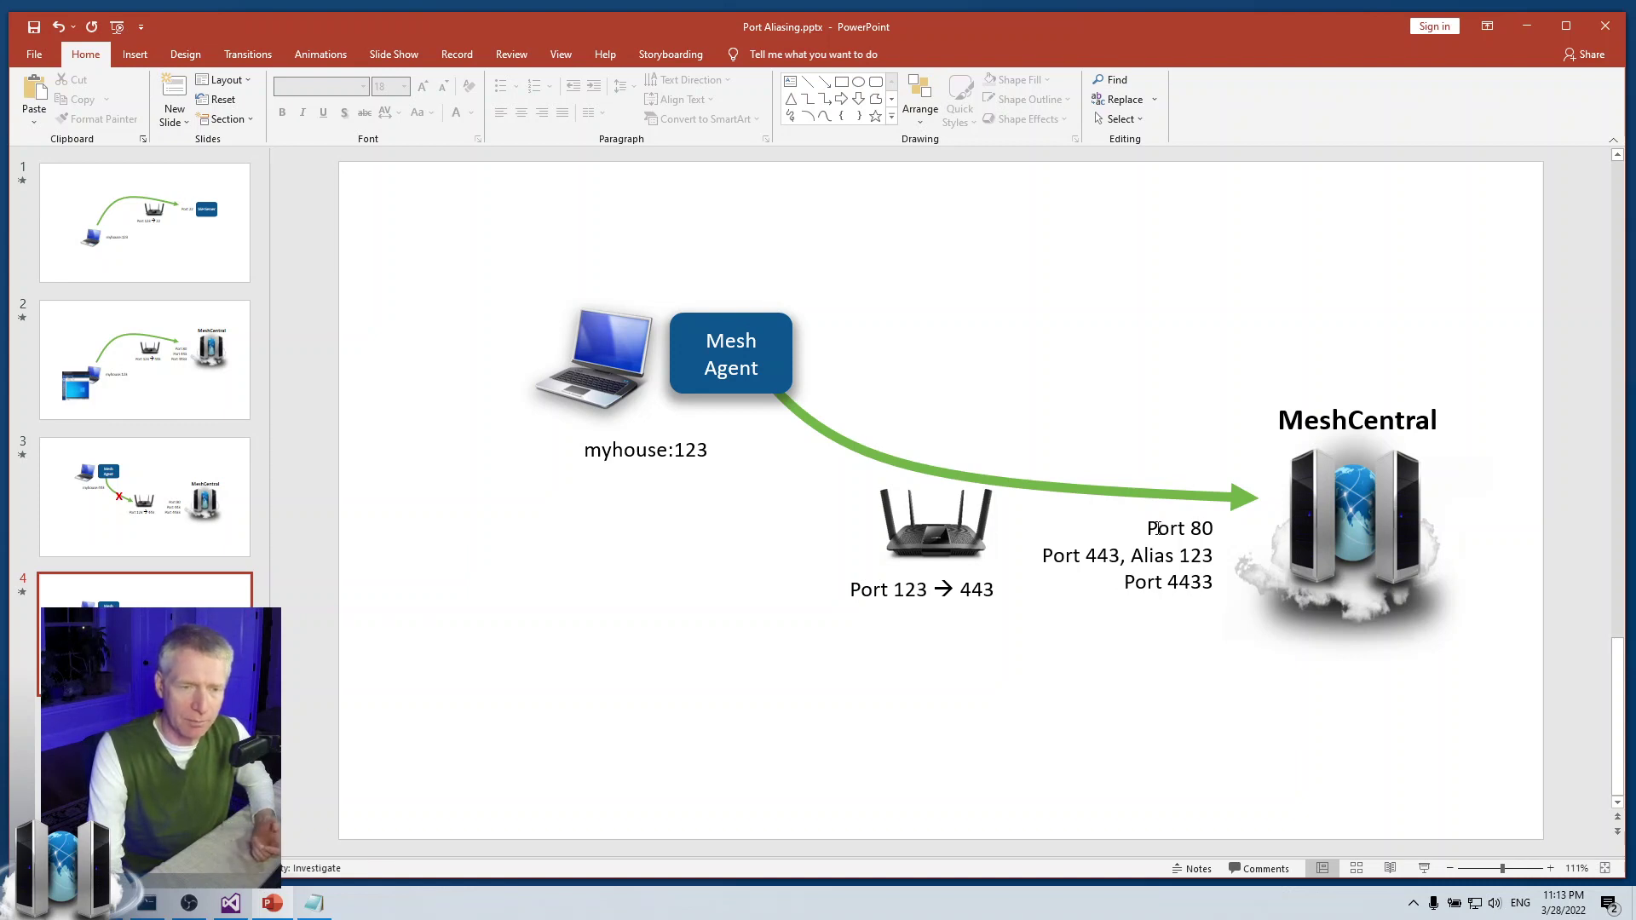
- Highlight the Port 80 line and then Alias 123 again in the port list
{"action": "left_click_drag", "start_coordinate": [1148, 528], "coordinate": [1215, 528]}
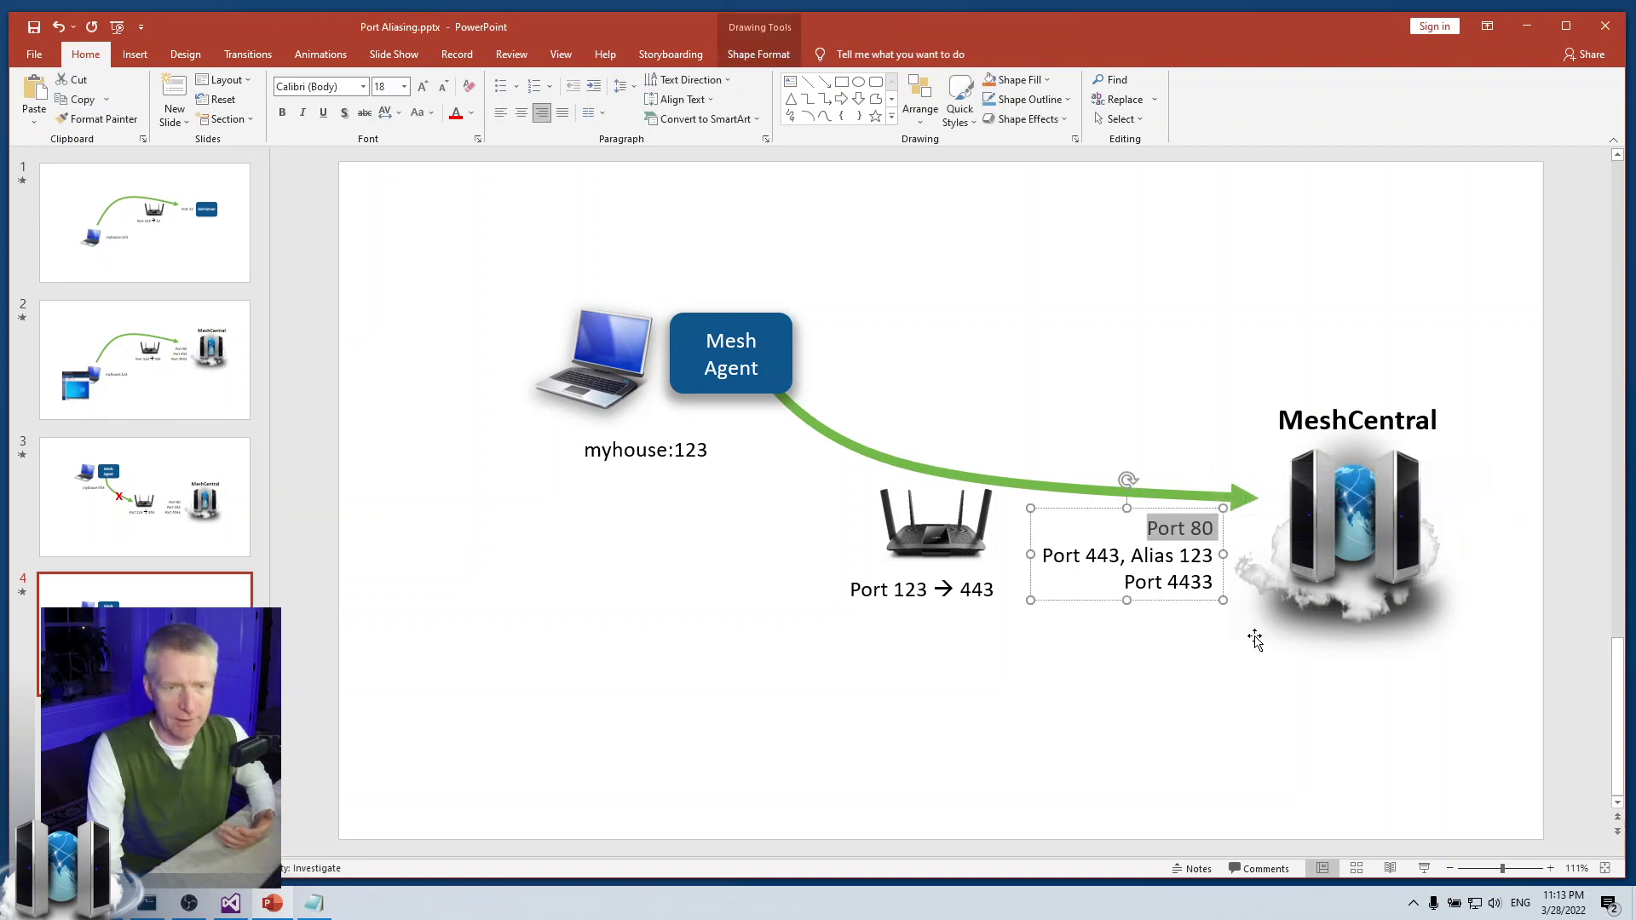
{"action": "left_click", "coordinate": [1255, 635]}
{"action": "left_click", "coordinate": [1212, 583]}
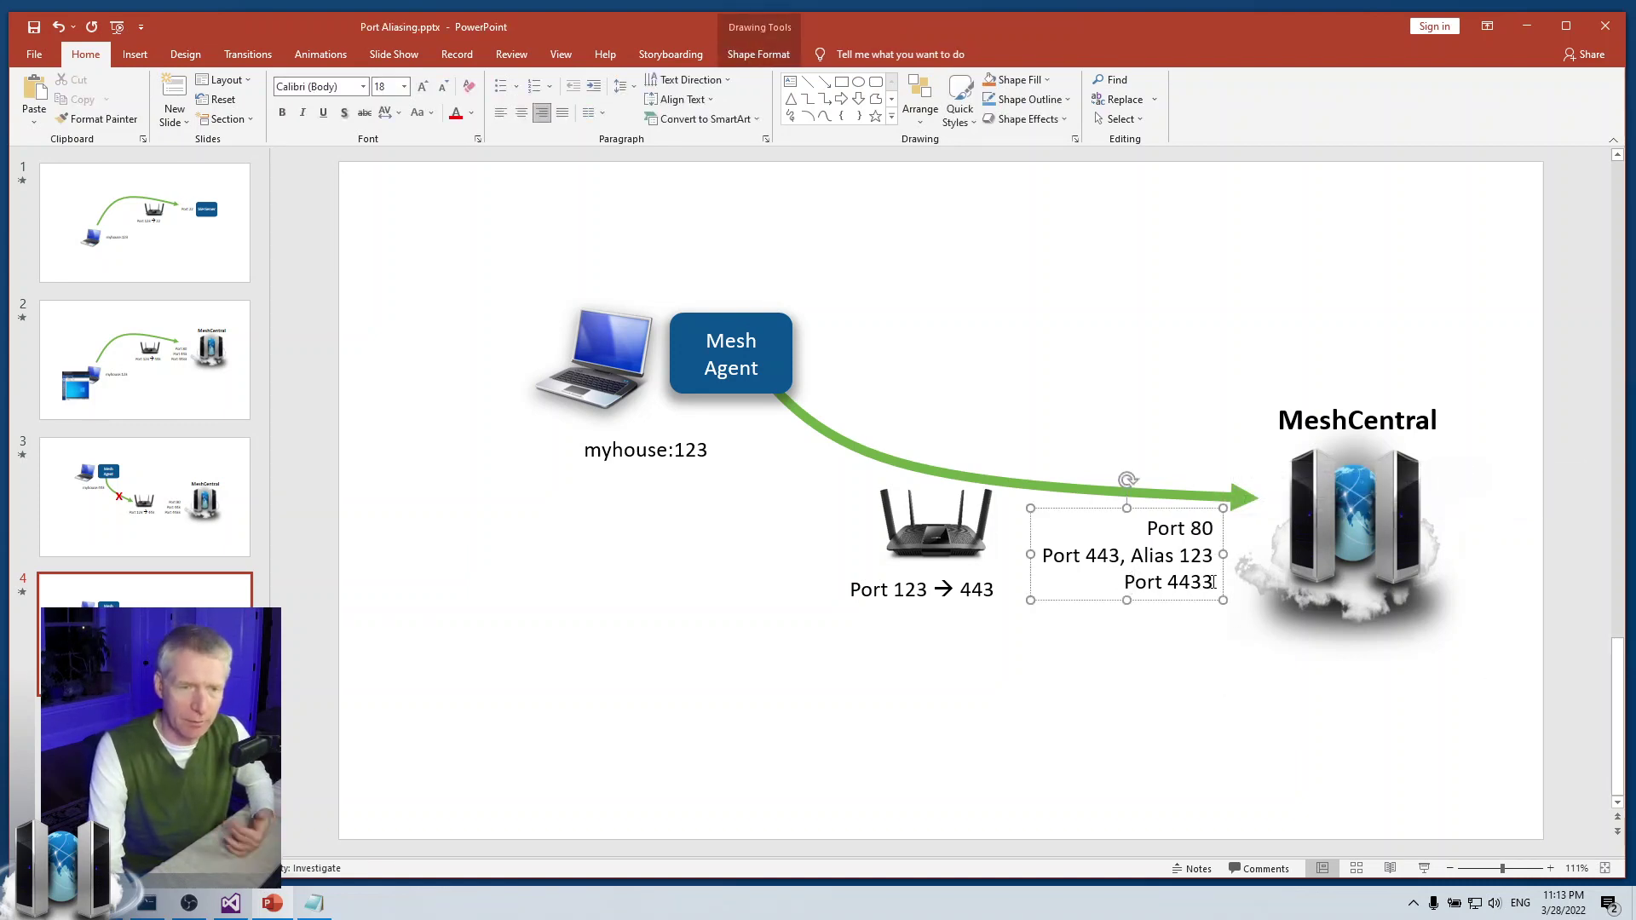
{"action": "left_click", "coordinate": [1095, 717]}
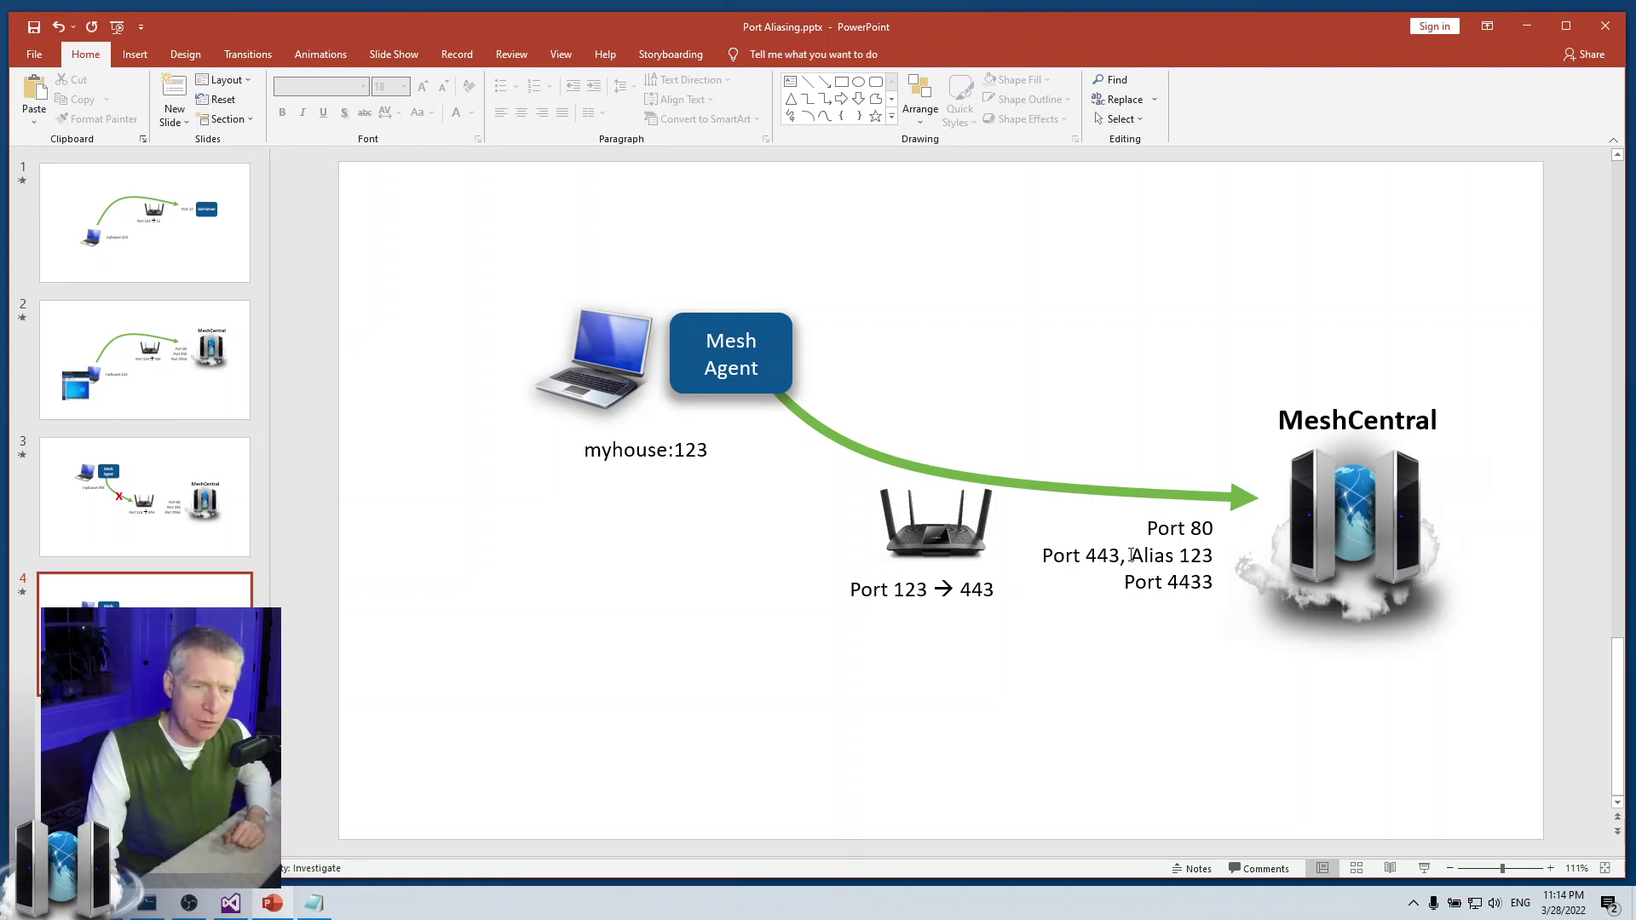
{"action": "left_click_drag", "start_coordinate": [1133, 555], "coordinate": [1212, 555]}
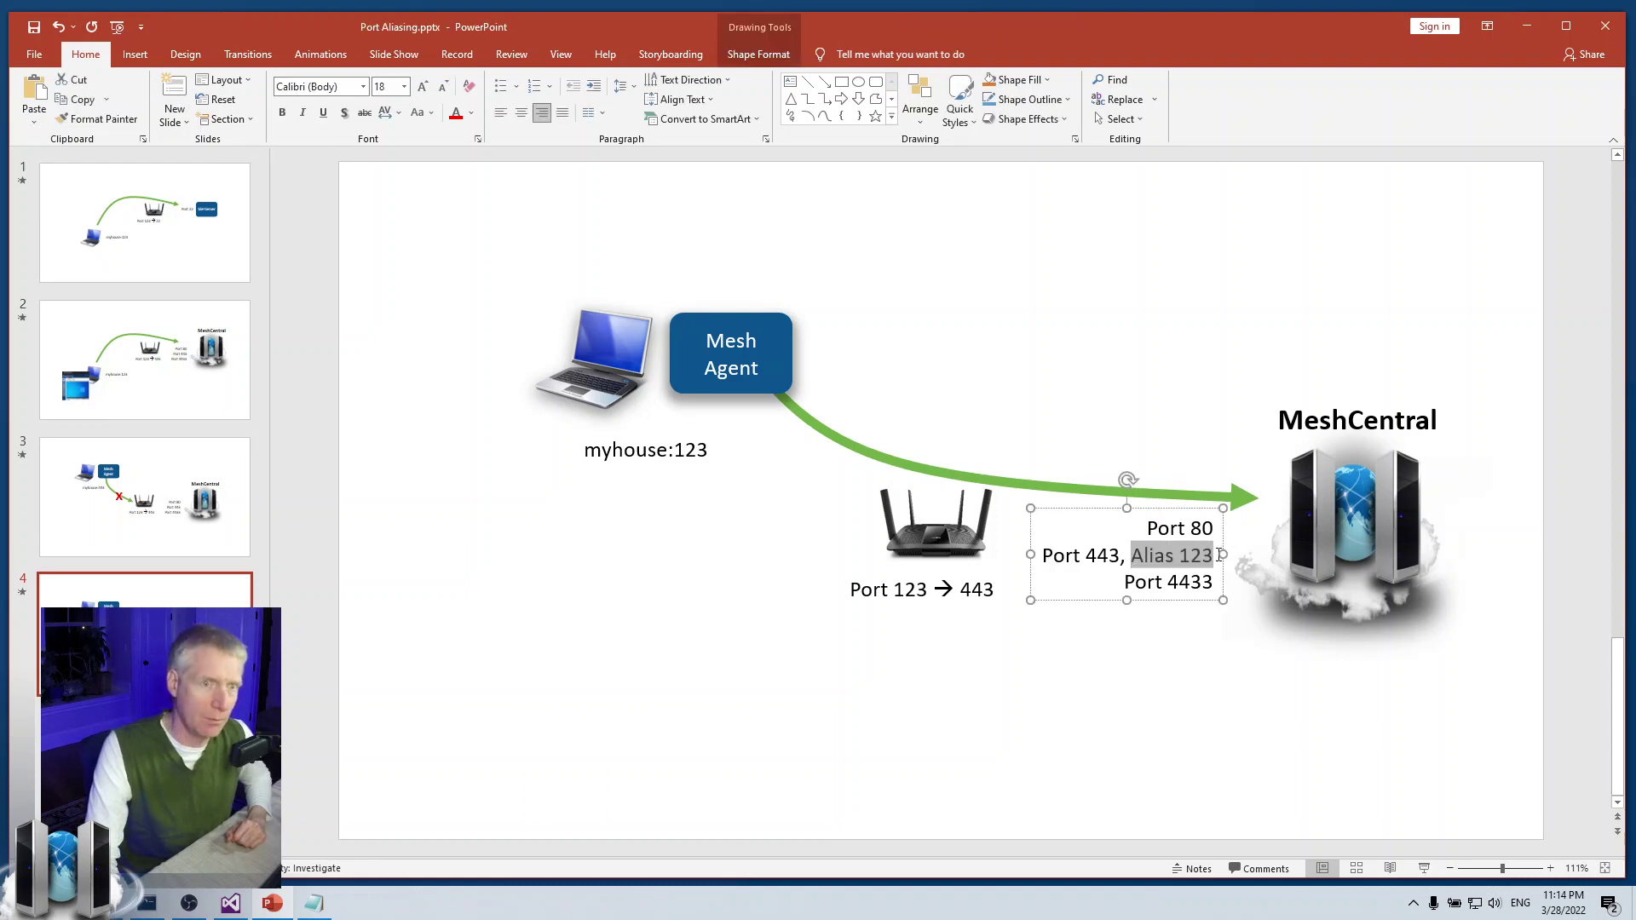
{"action": "left_click", "coordinate": [1197, 658]}
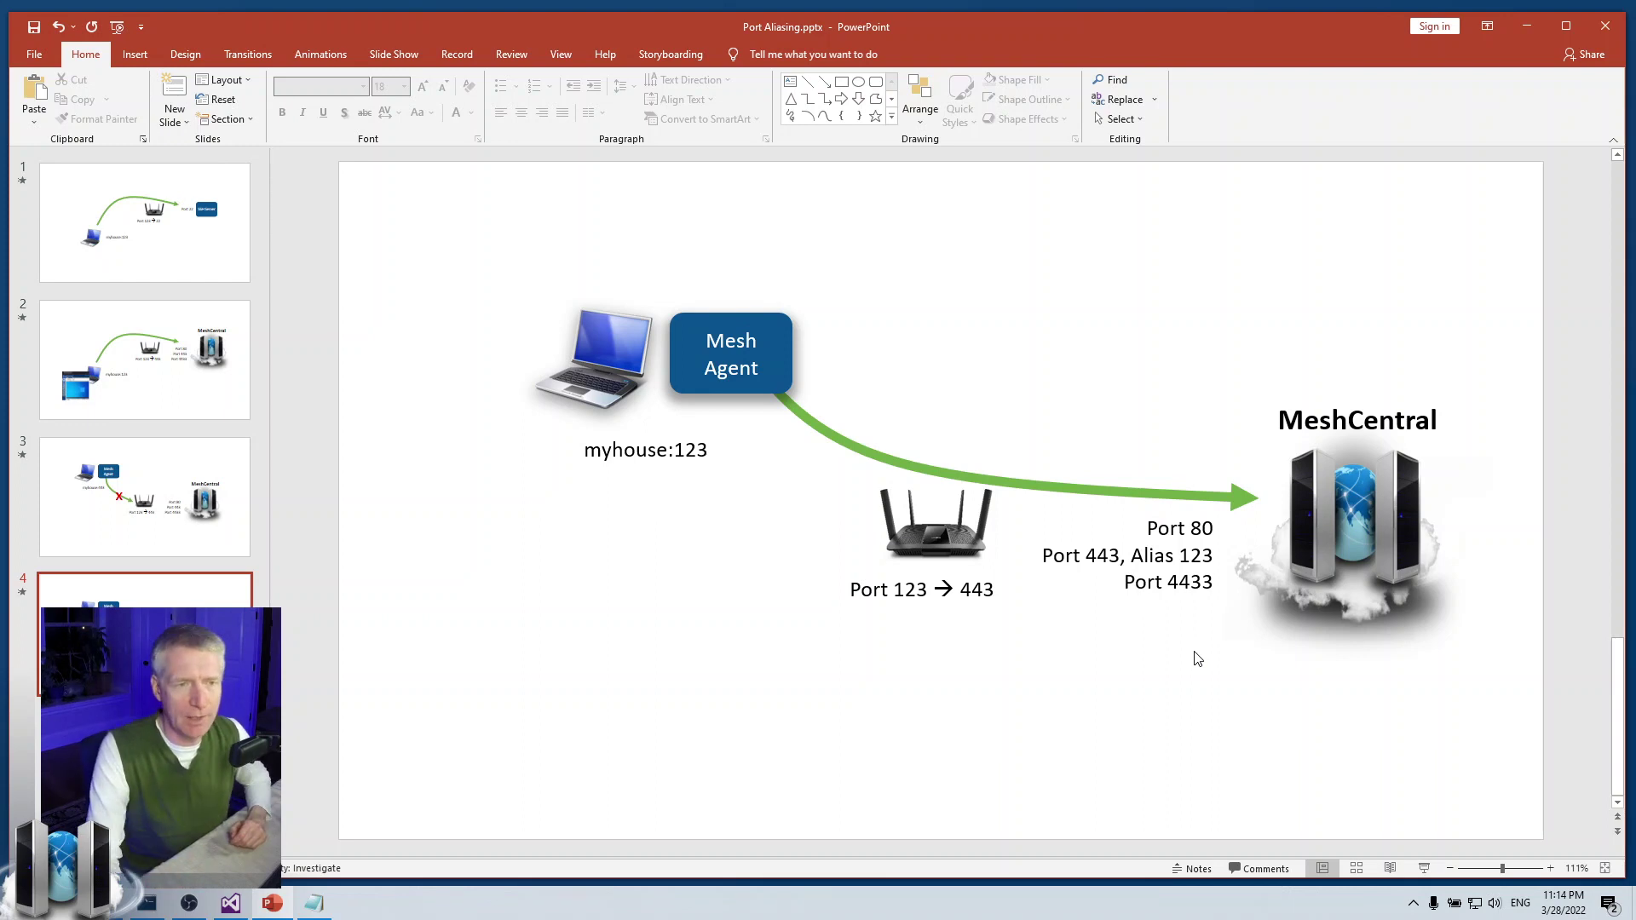
- Minimize PowerPoint and bring up the server console and the MeshCentral browser window
{"action": "left_click", "coordinate": [1521, 28]}
{"action": "right_click", "coordinate": [1078, 567]}
{"action": "left_click", "coordinate": [384, 664]}
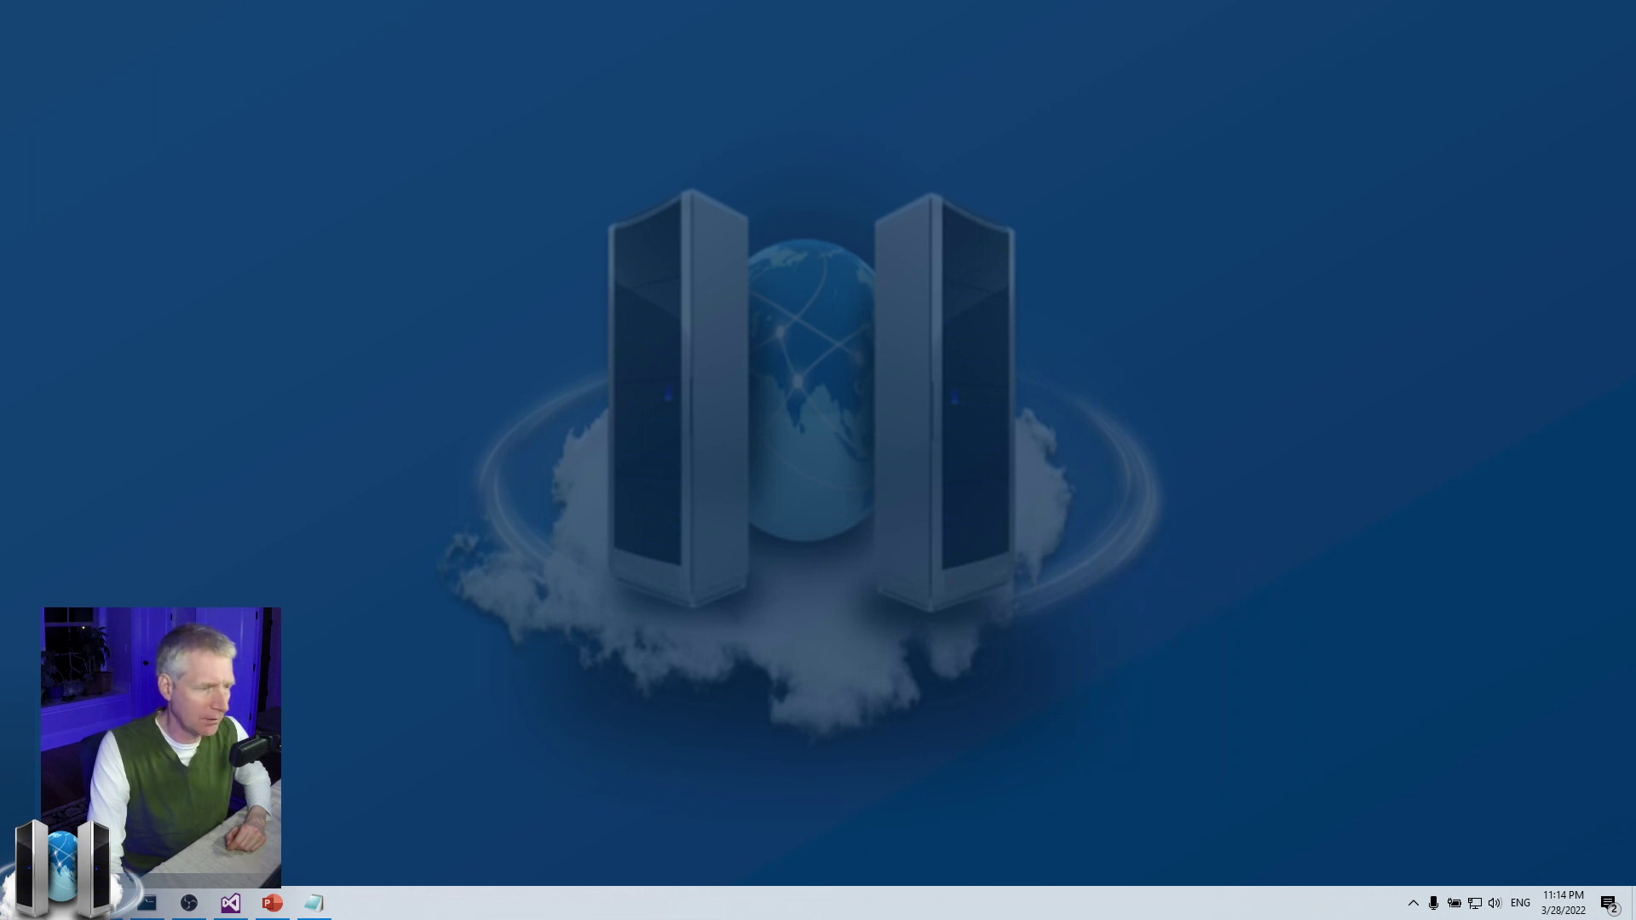
{"action": "left_click", "coordinate": [147, 903]}
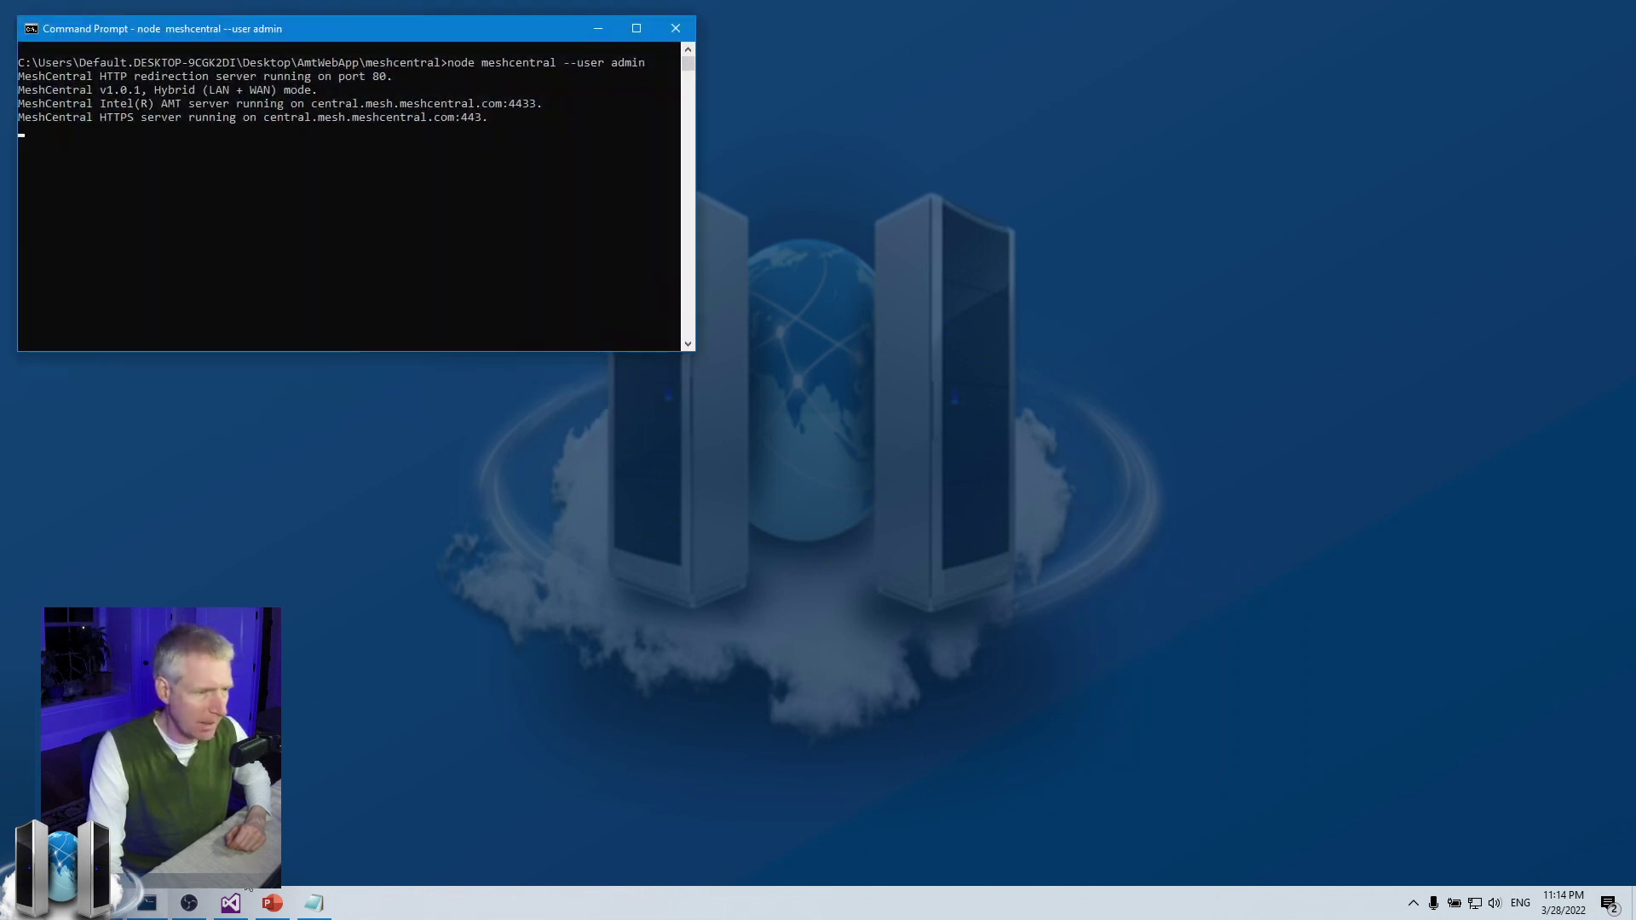
{"action": "left_click", "coordinate": [188, 904]}
{"action": "left_click_drag", "start_coordinate": [1156, 263], "coordinate": [1126, 239]}
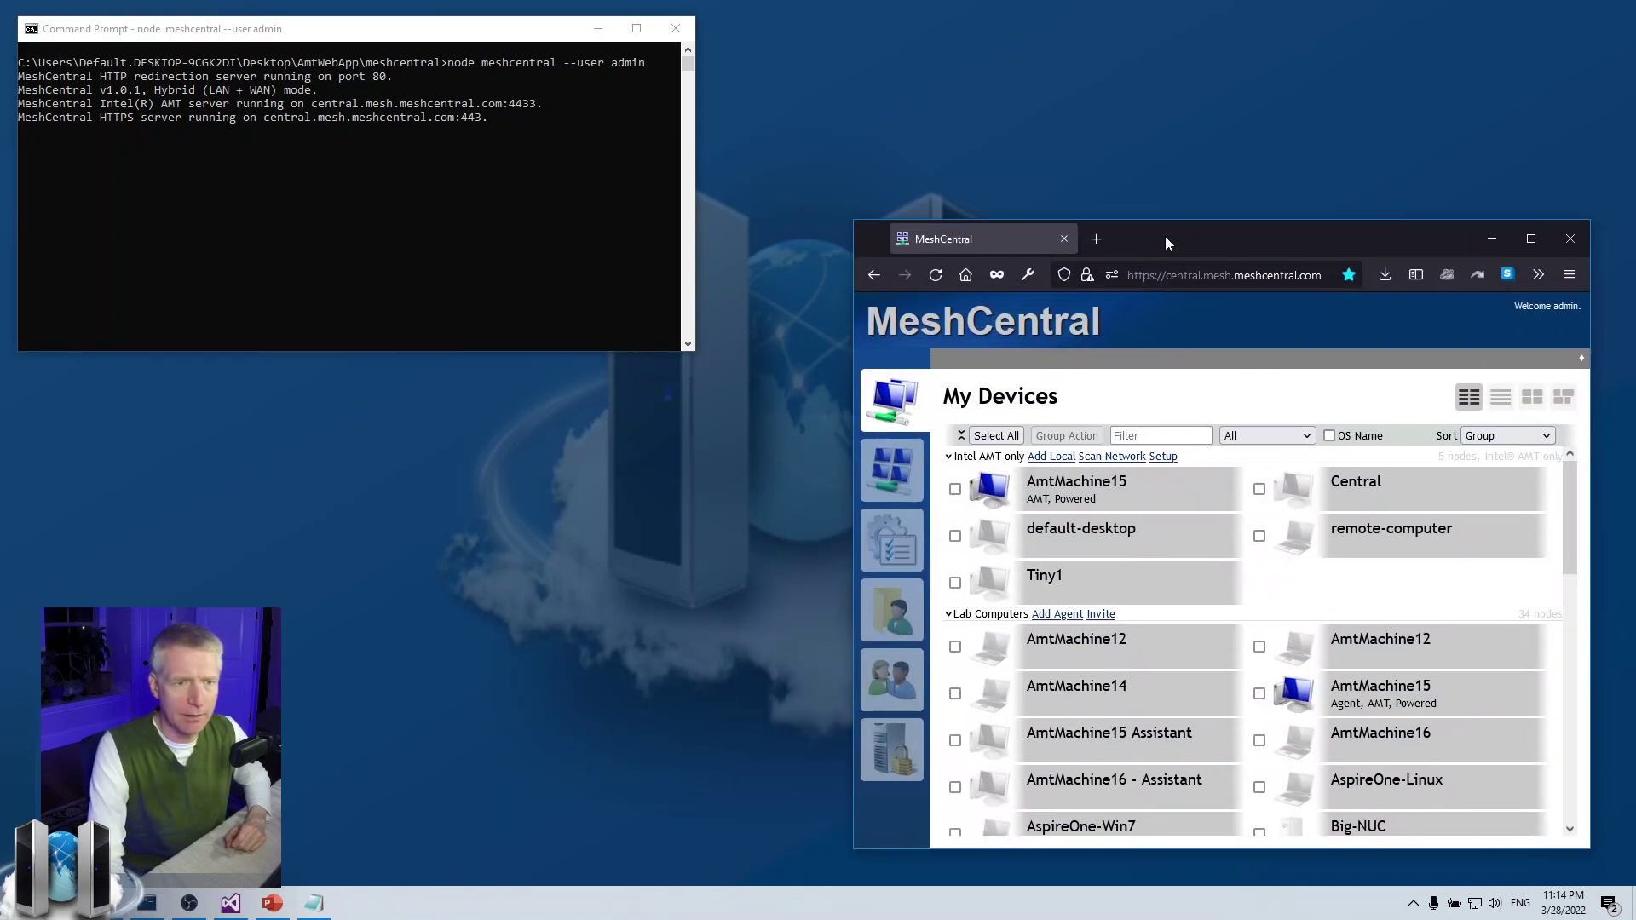
- Briefly connect to AmtMachine15's remote desktop, disconnect, and return to My Devices
{"action": "left_click", "coordinate": [1388, 707]}
{"action": "left_click", "coordinate": [1054, 358]}
{"action": "left_click", "coordinate": [971, 436]}
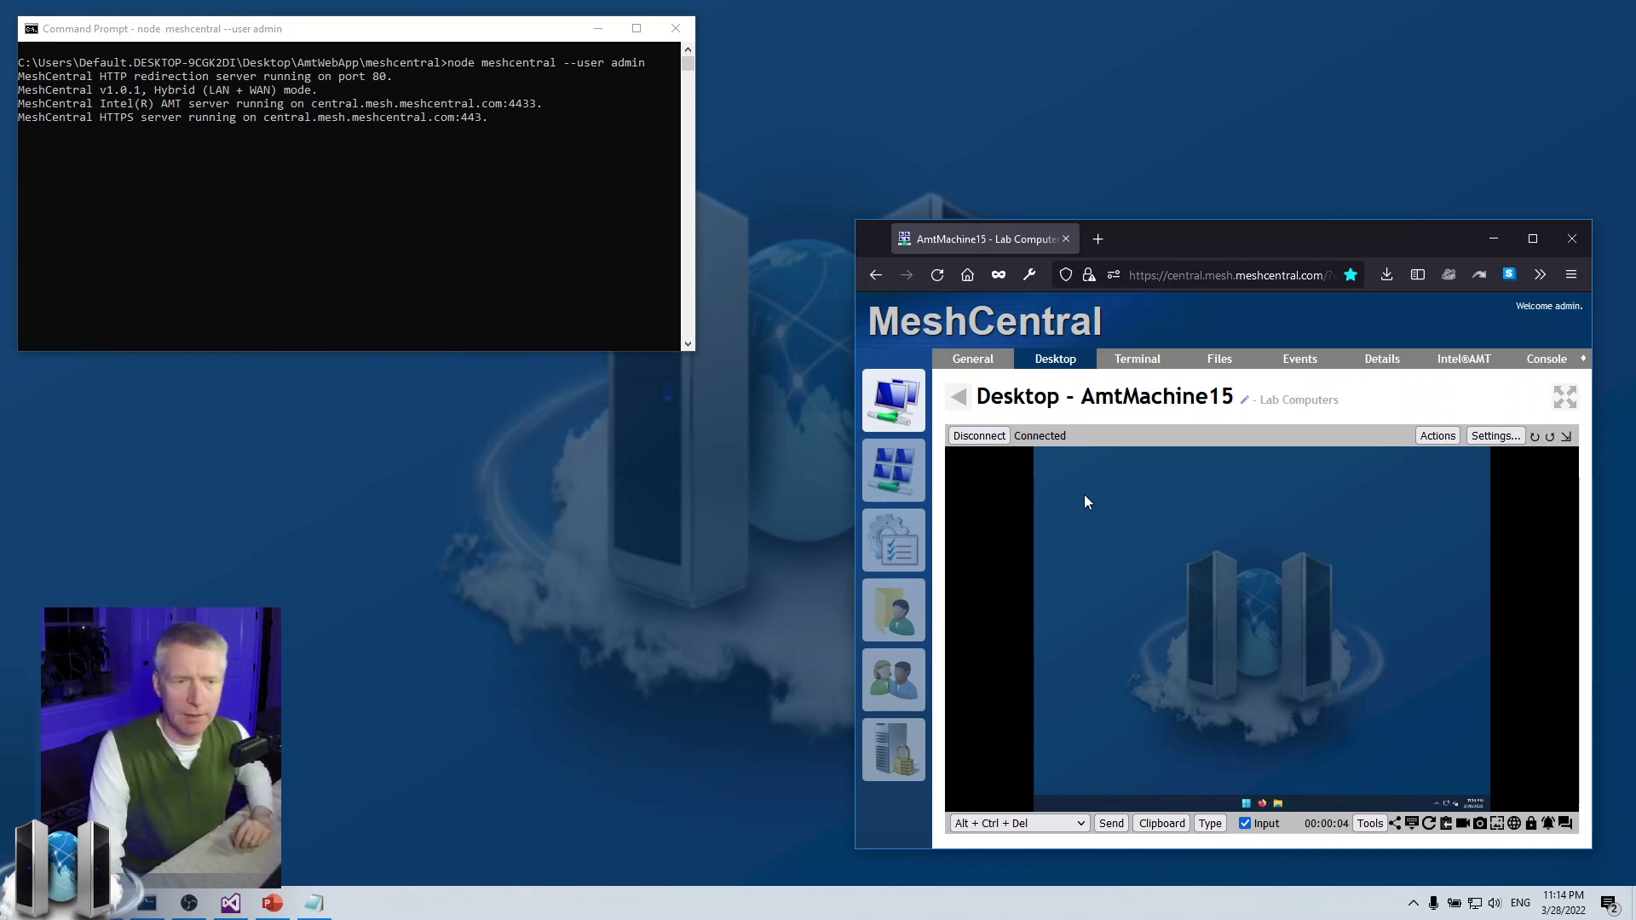
{"action": "left_click", "coordinate": [980, 436]}
{"action": "left_click", "coordinate": [893, 399]}
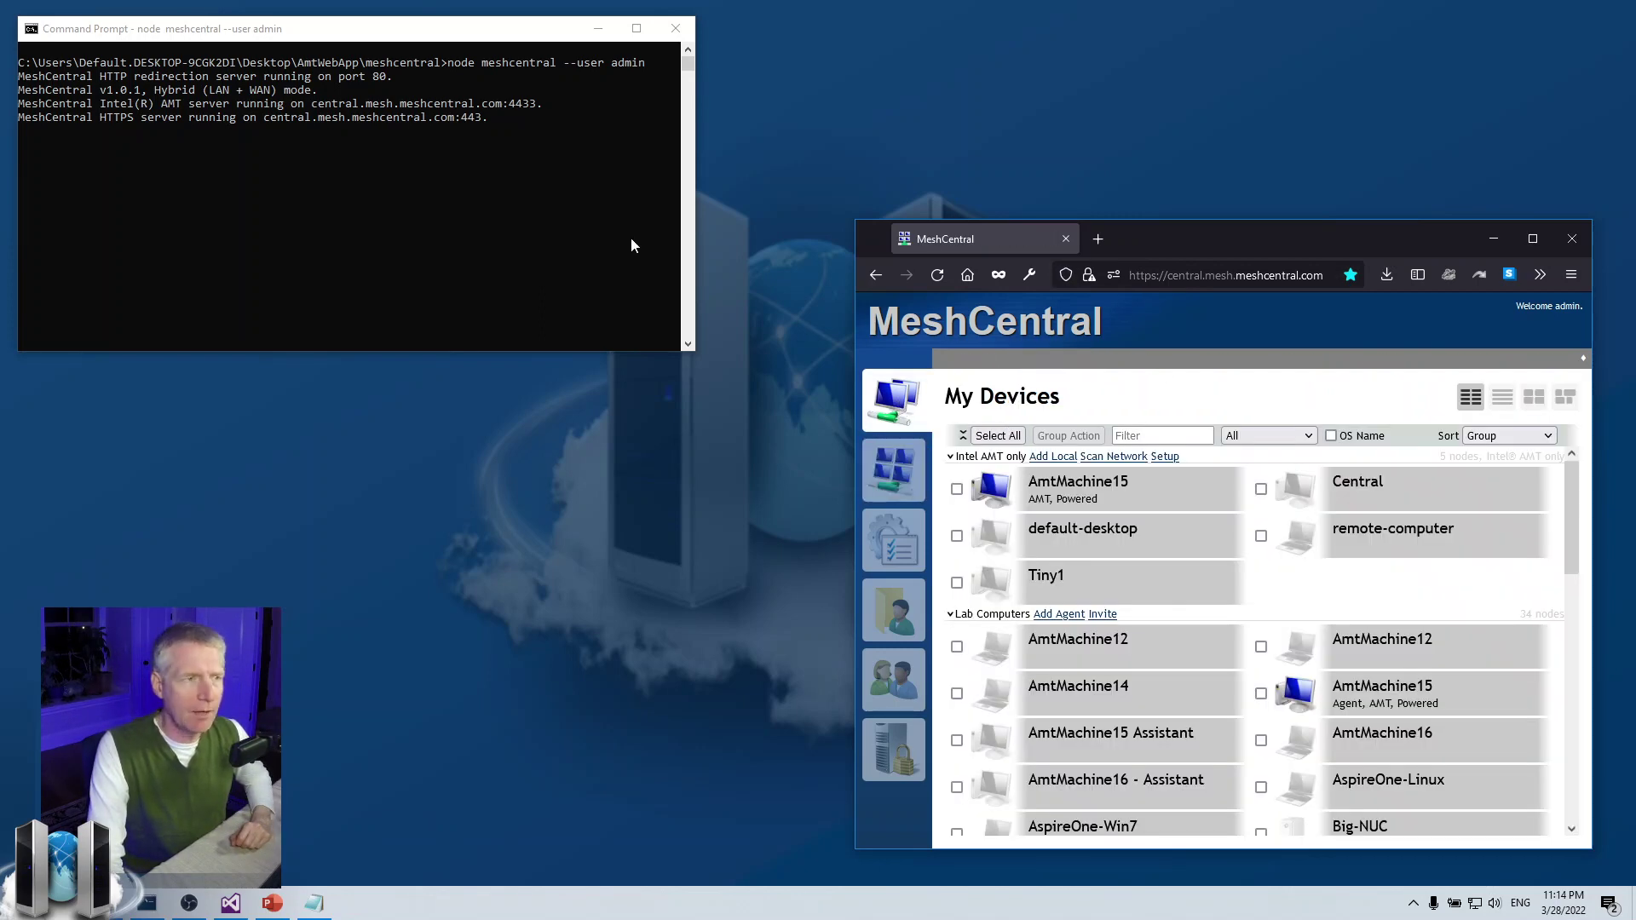
{"action": "left_click_drag", "start_coordinate": [160, 25], "coordinate": [162, 36]}
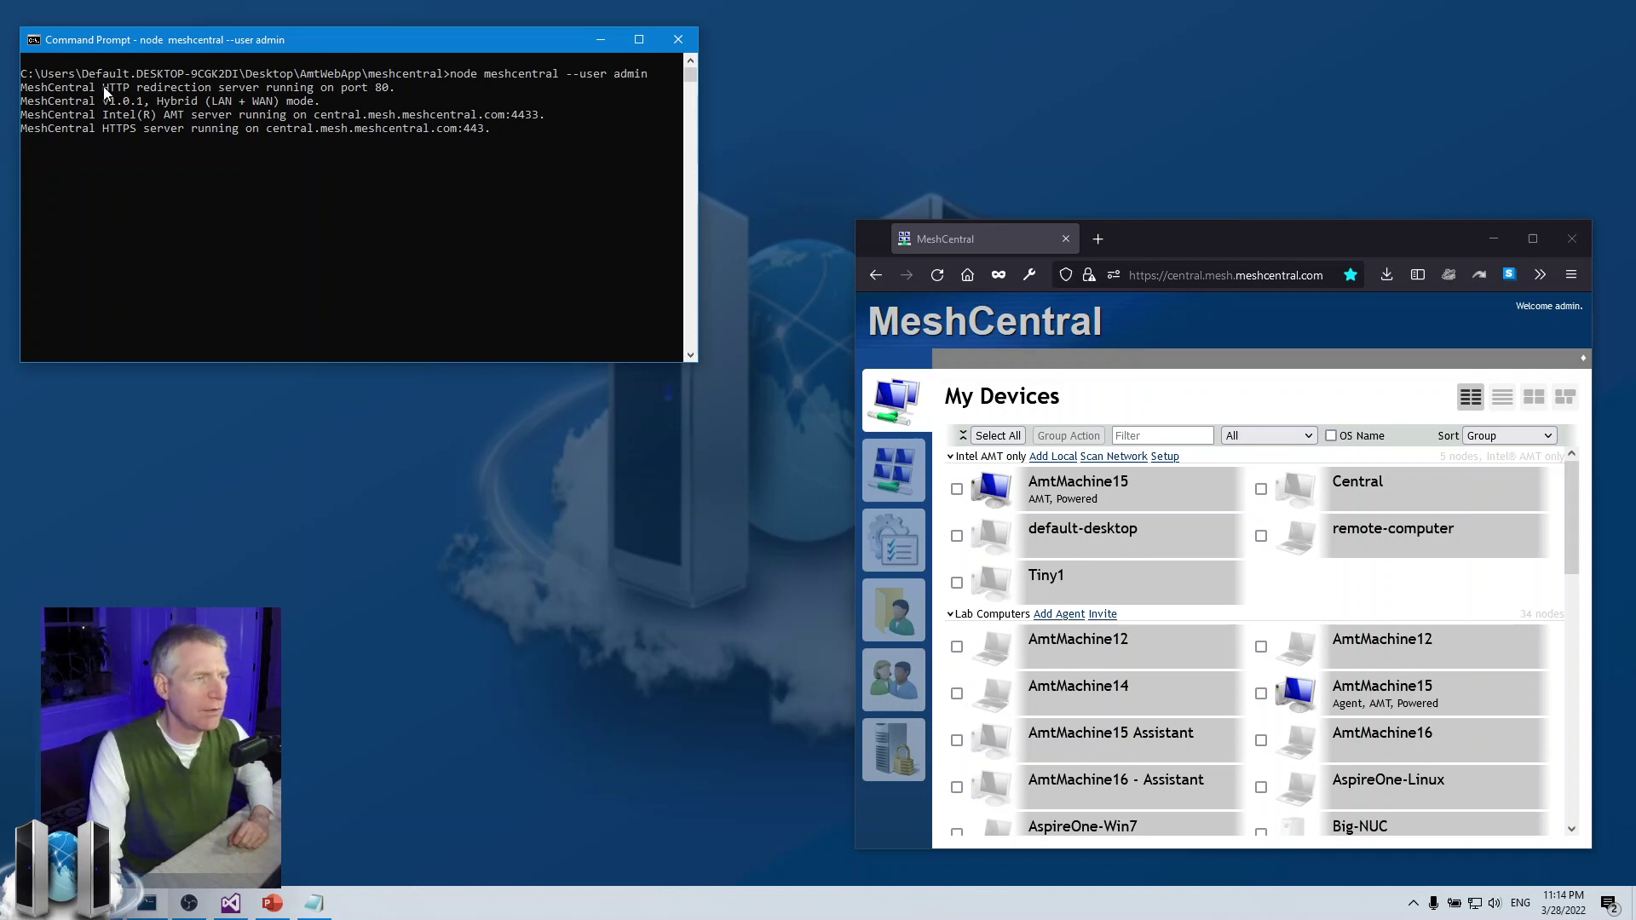
{"action": "left_click_drag", "start_coordinate": [103, 87], "coordinate": [395, 90]}
{"action": "left_click", "coordinate": [241, 103]}
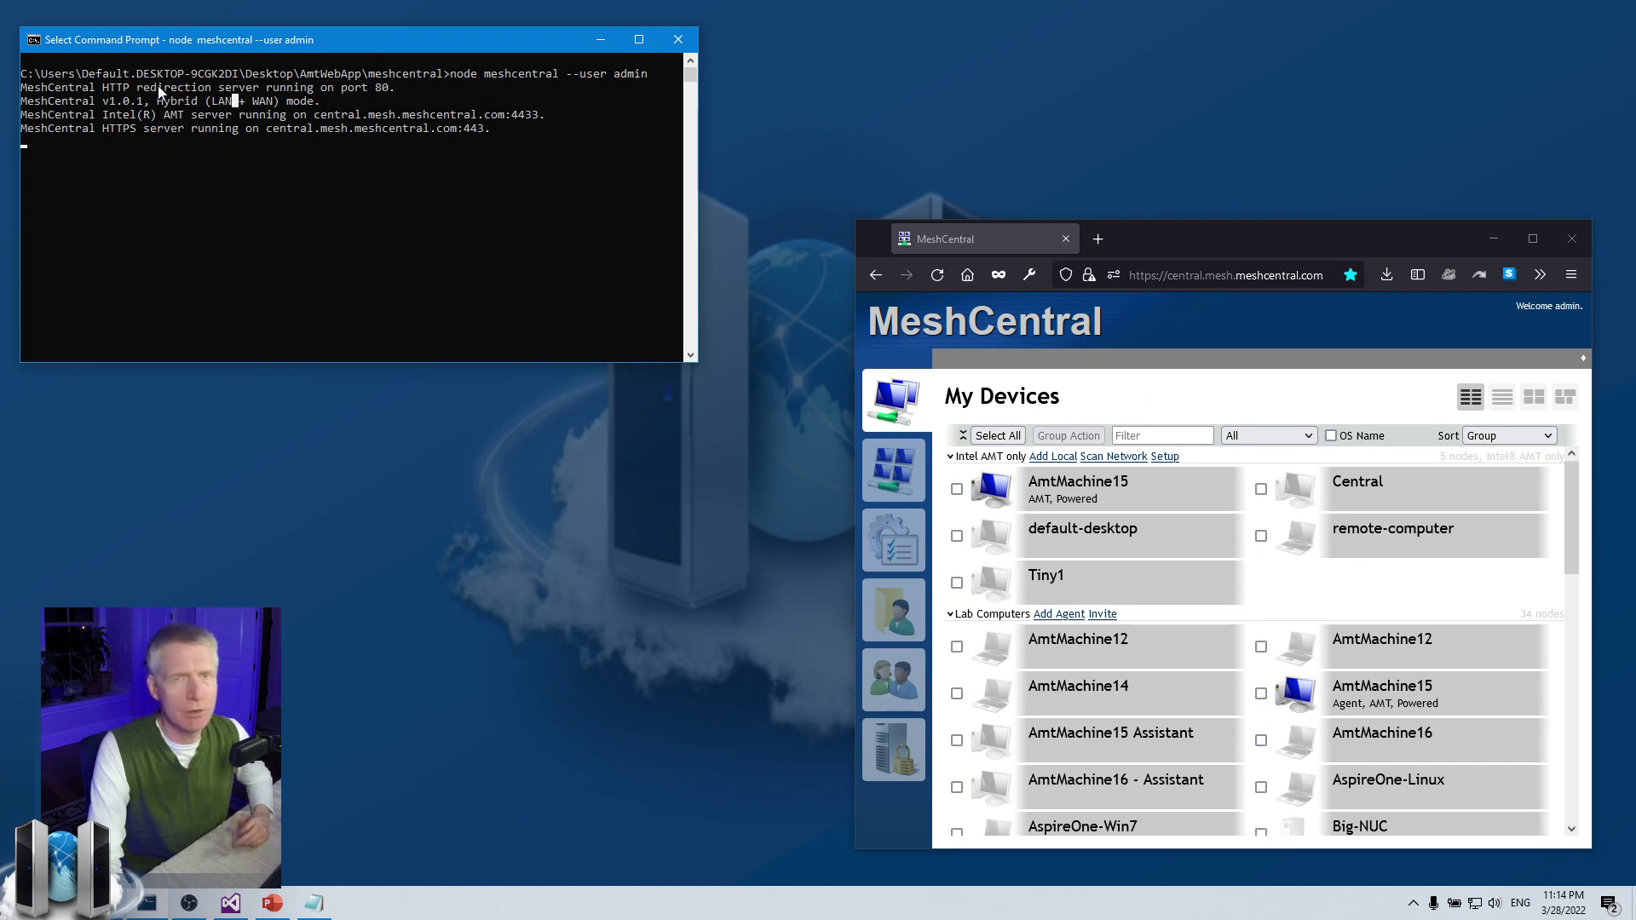
{"action": "left_click_drag", "start_coordinate": [344, 87], "coordinate": [395, 89]}
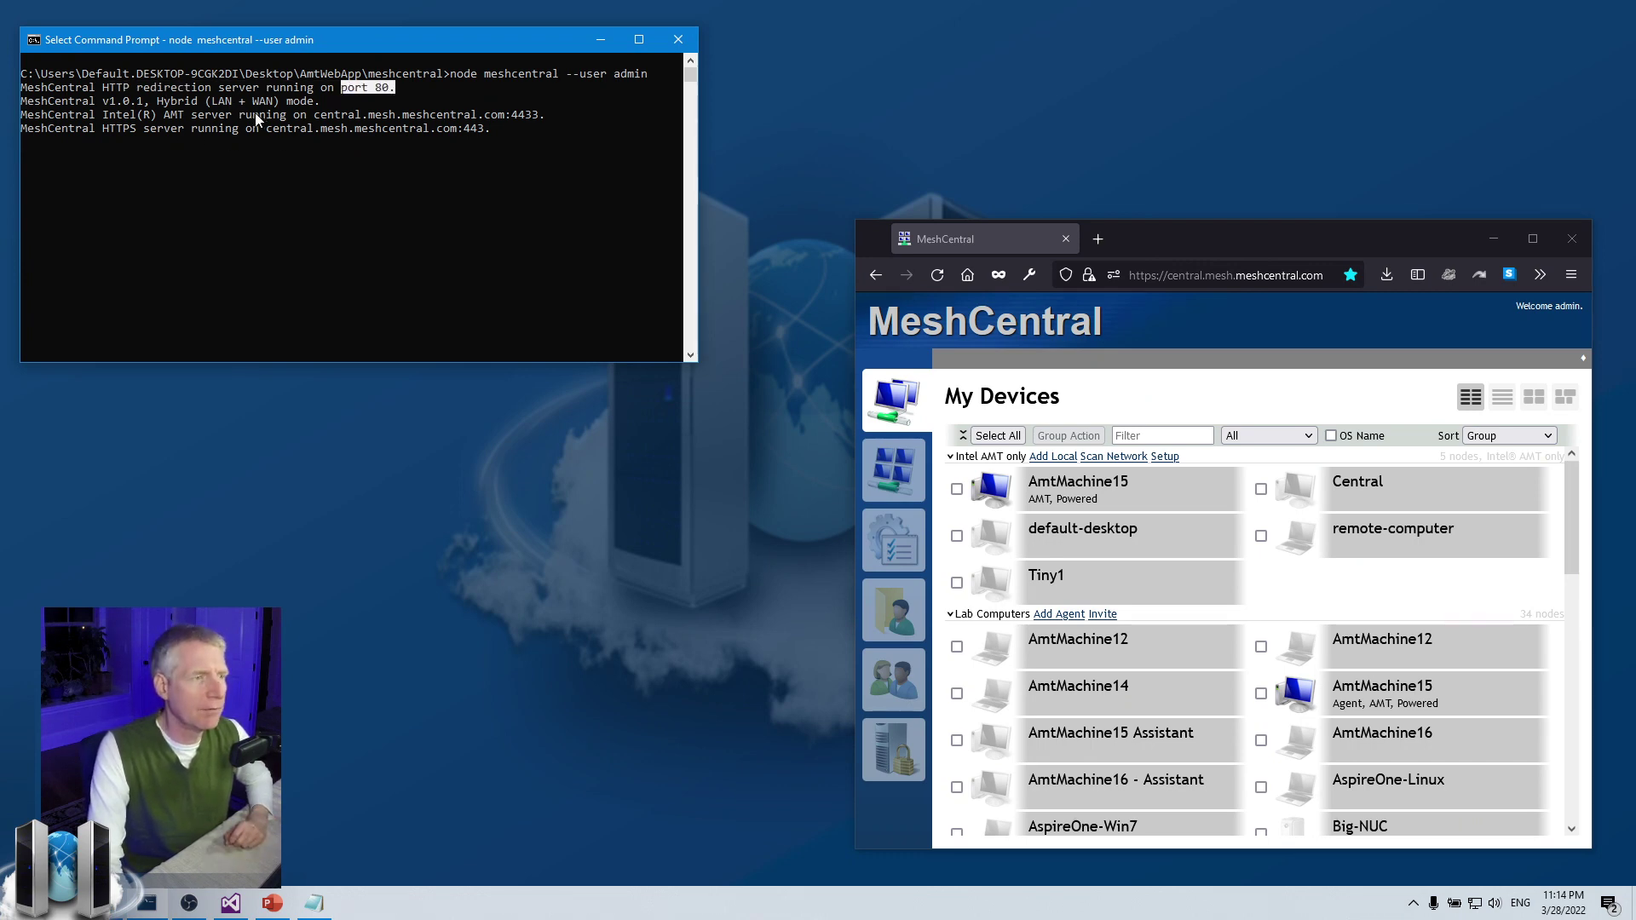
{"action": "left_click", "coordinate": [241, 114]}
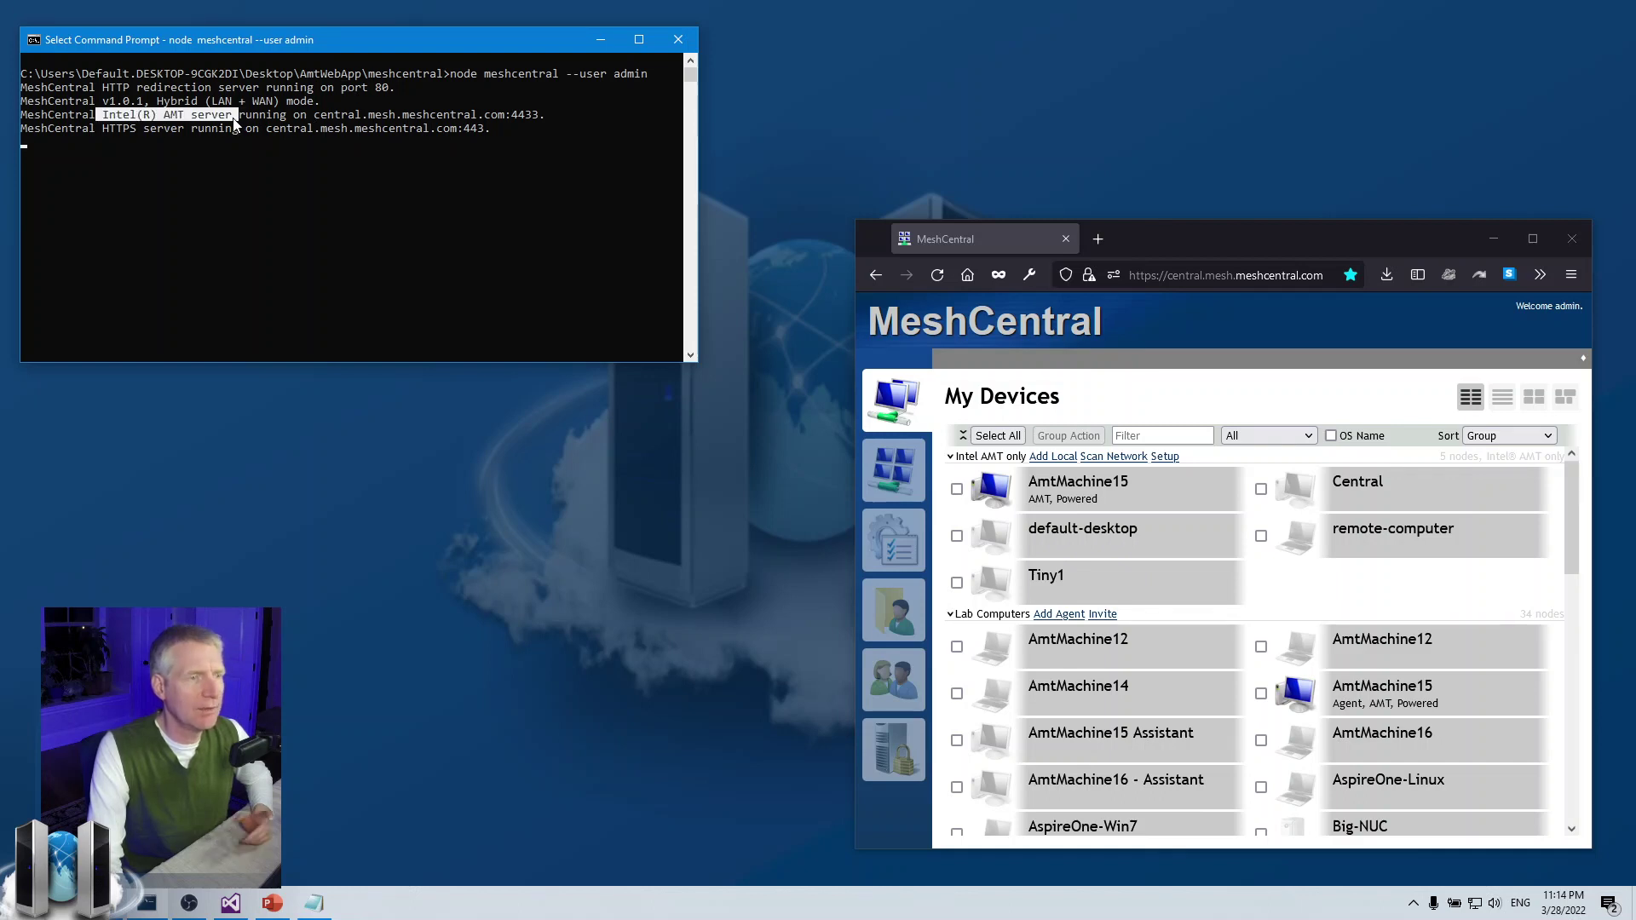
{"action": "left_click", "coordinate": [515, 118]}
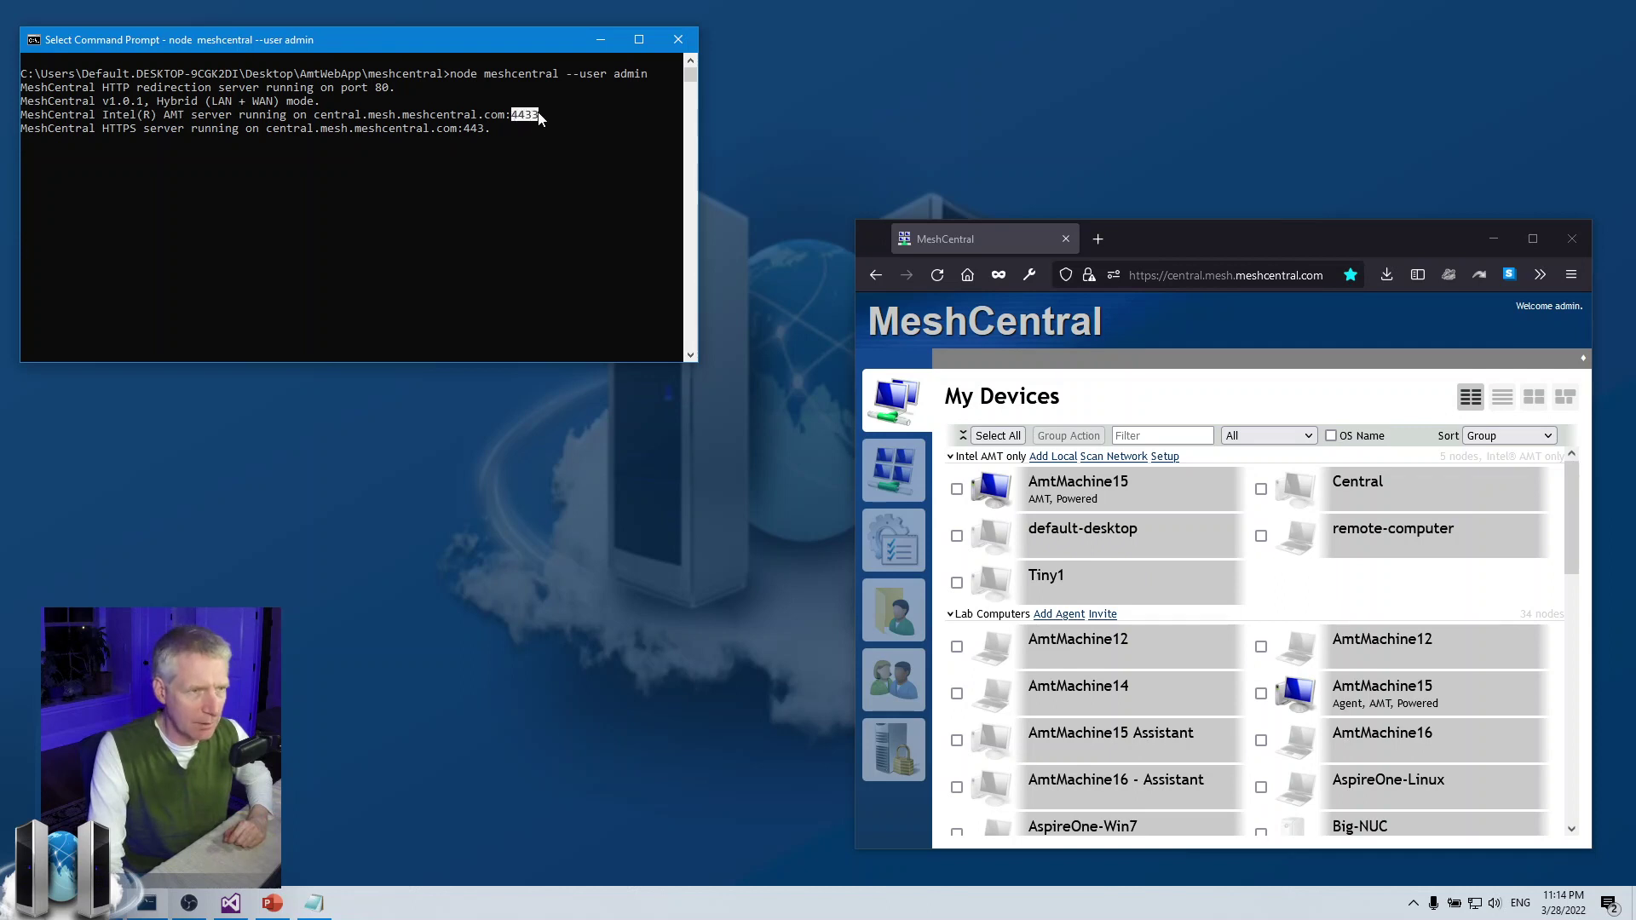
{"action": "left_click_drag", "start_coordinate": [105, 130], "coordinate": [202, 134]}
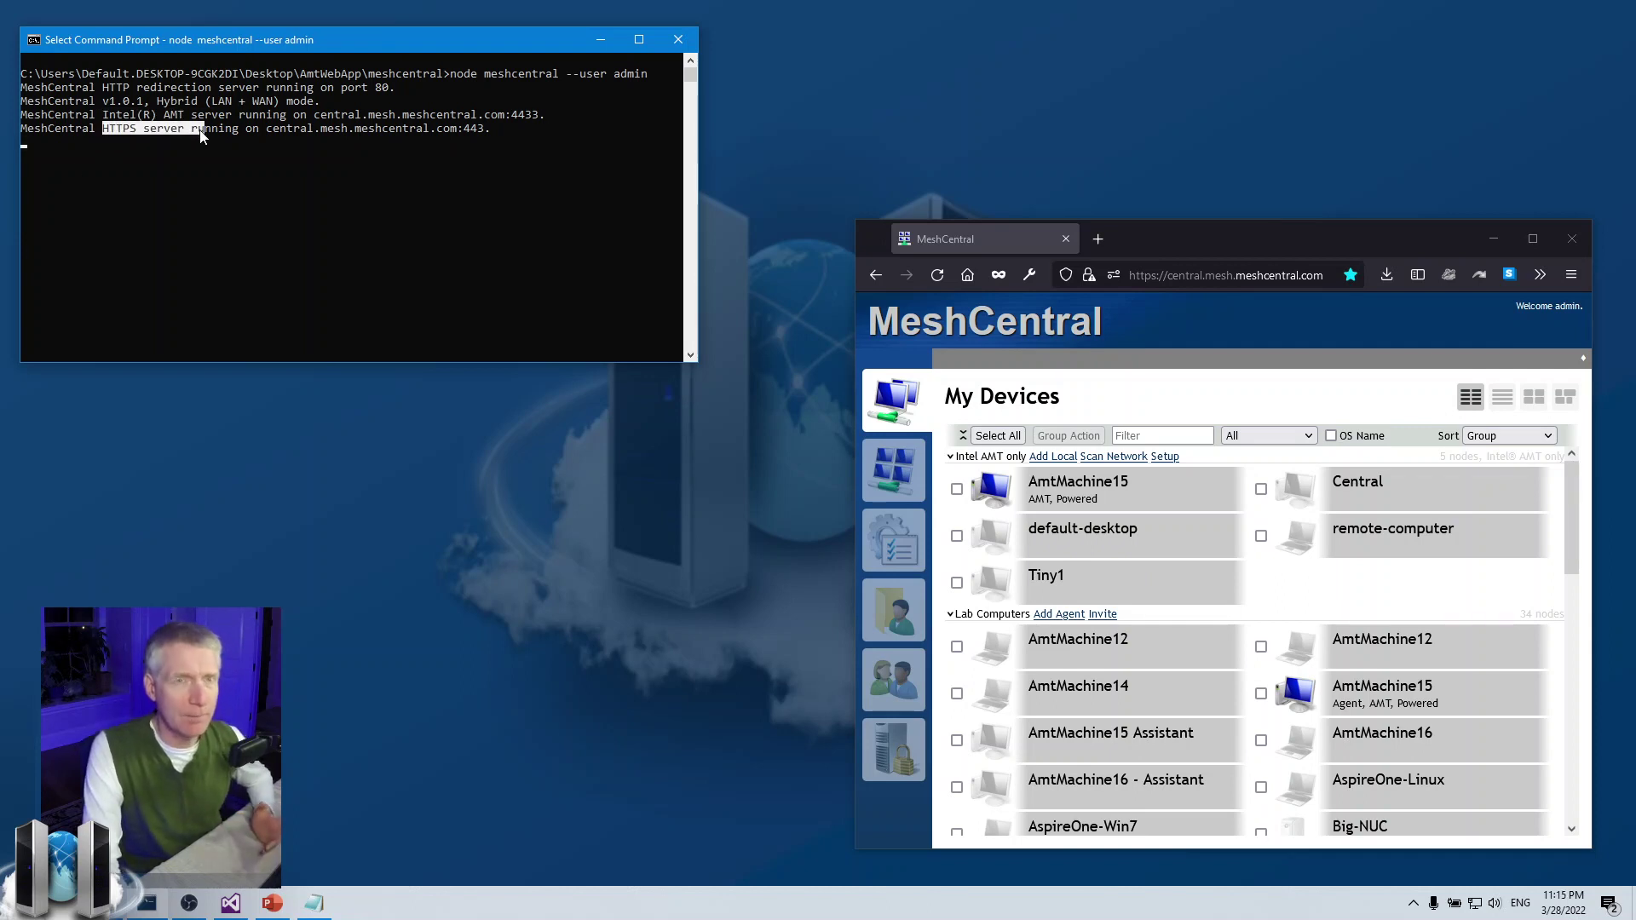
{"action": "left_click", "coordinate": [462, 129]}
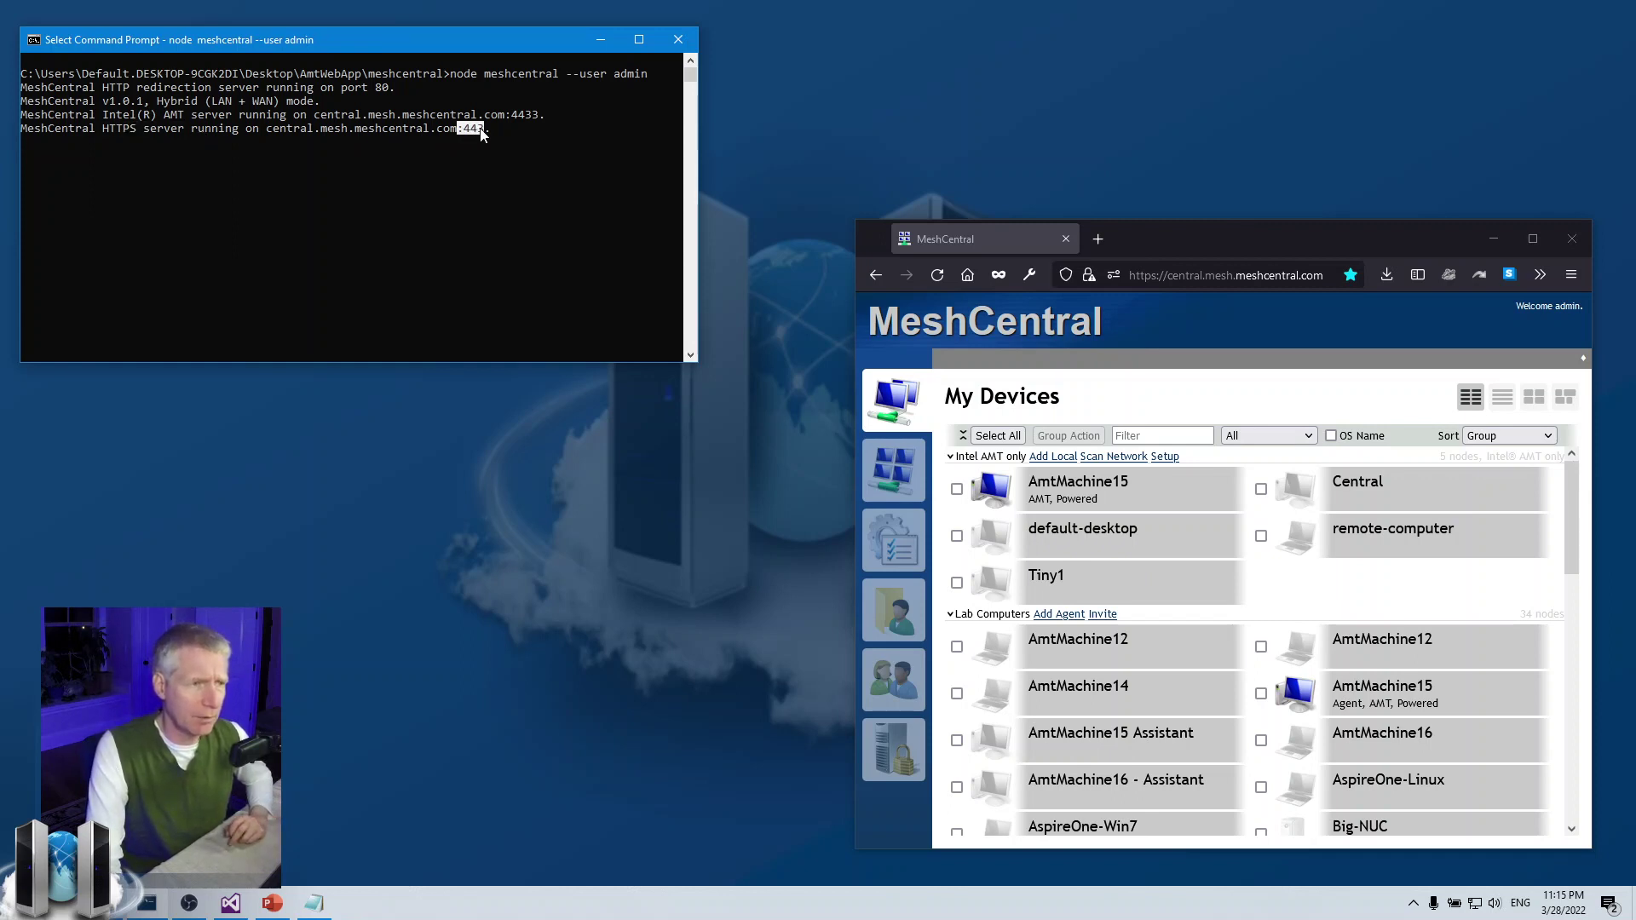
{"action": "left_click", "coordinate": [484, 177]}
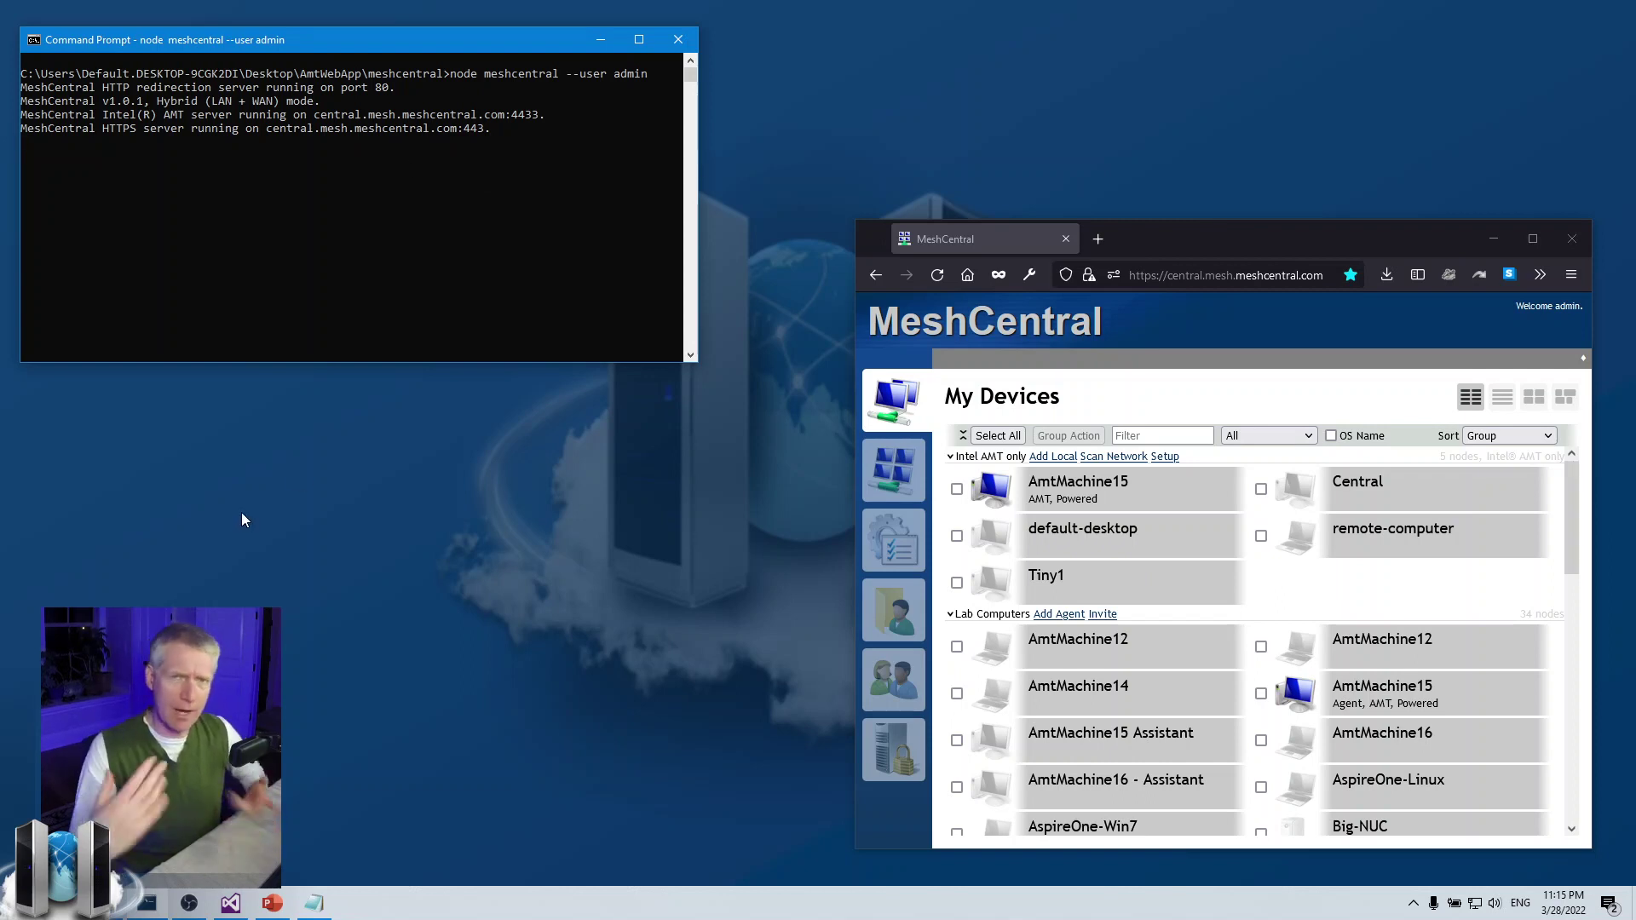
- Bring up config.json and highlight the RedirPort 80, Port 443 and MpsPort settings
{"action": "left_click", "coordinate": [231, 904]}
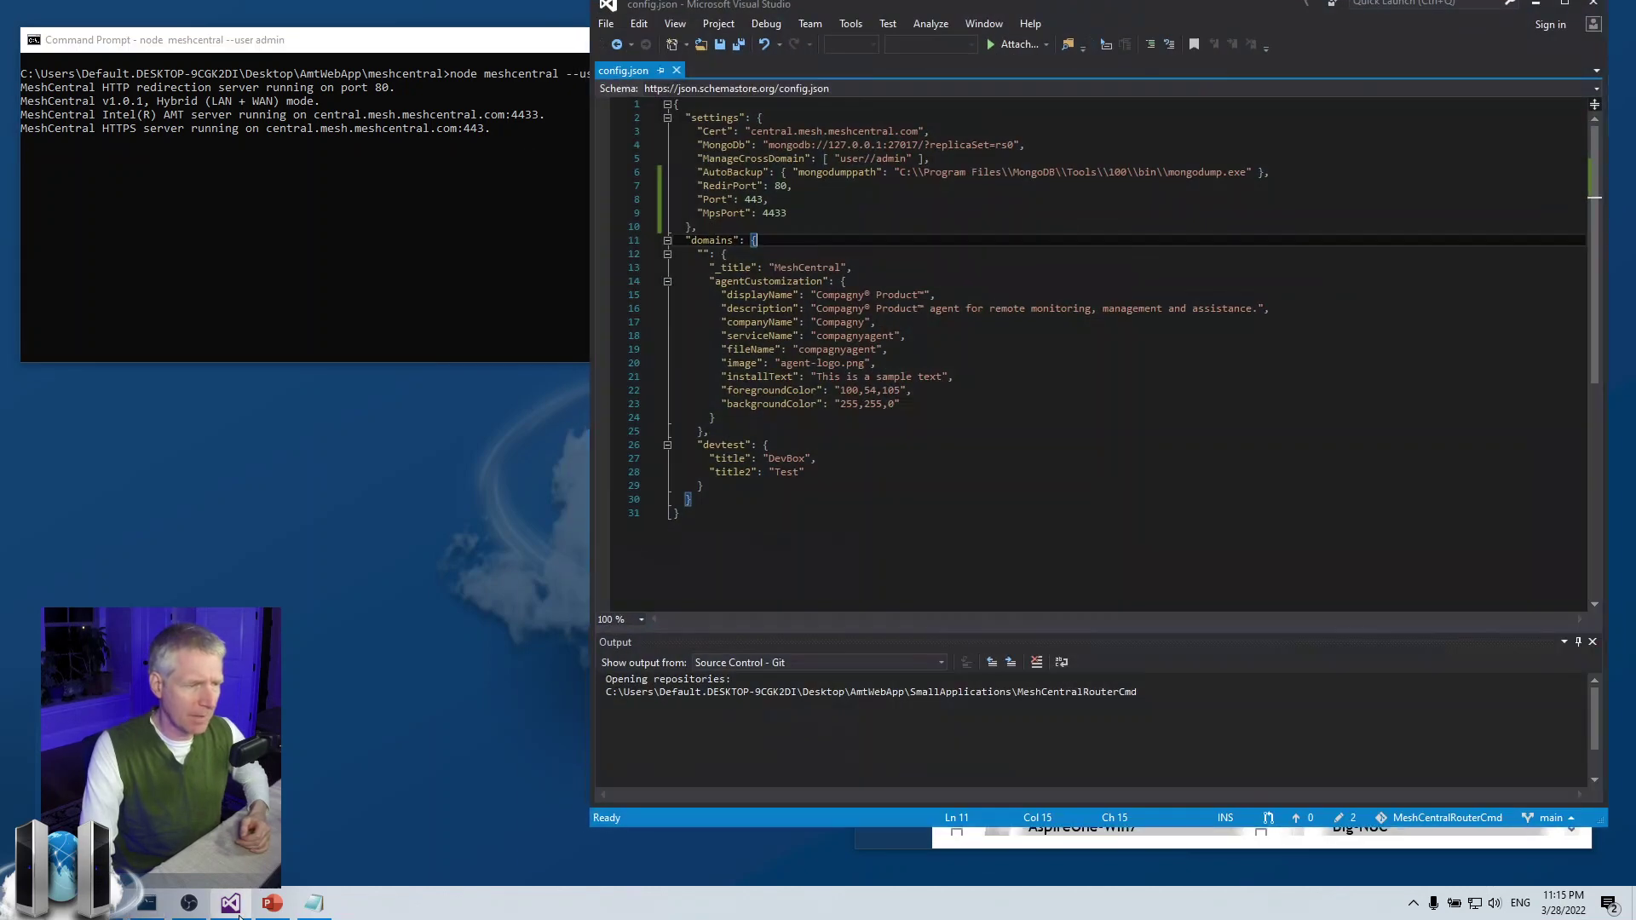
{"action": "left_click", "coordinate": [905, 198]}
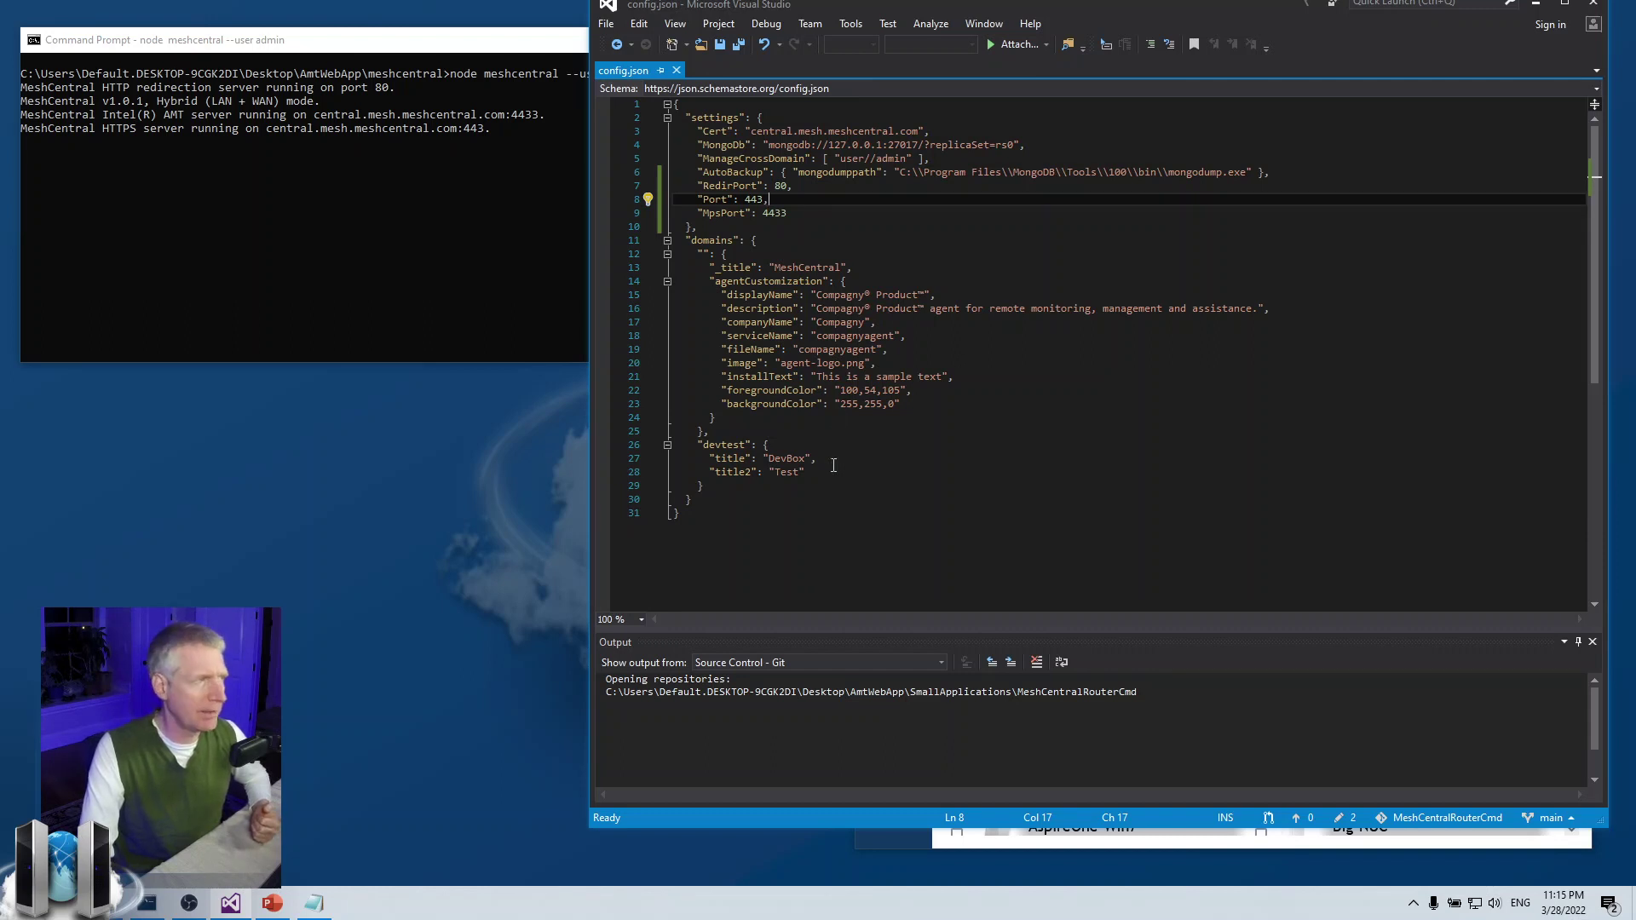
{"action": "left_click_drag", "start_coordinate": [692, 185], "coordinate": [792, 185]}
{"action": "left_click_drag", "start_coordinate": [696, 200], "coordinate": [788, 212]}
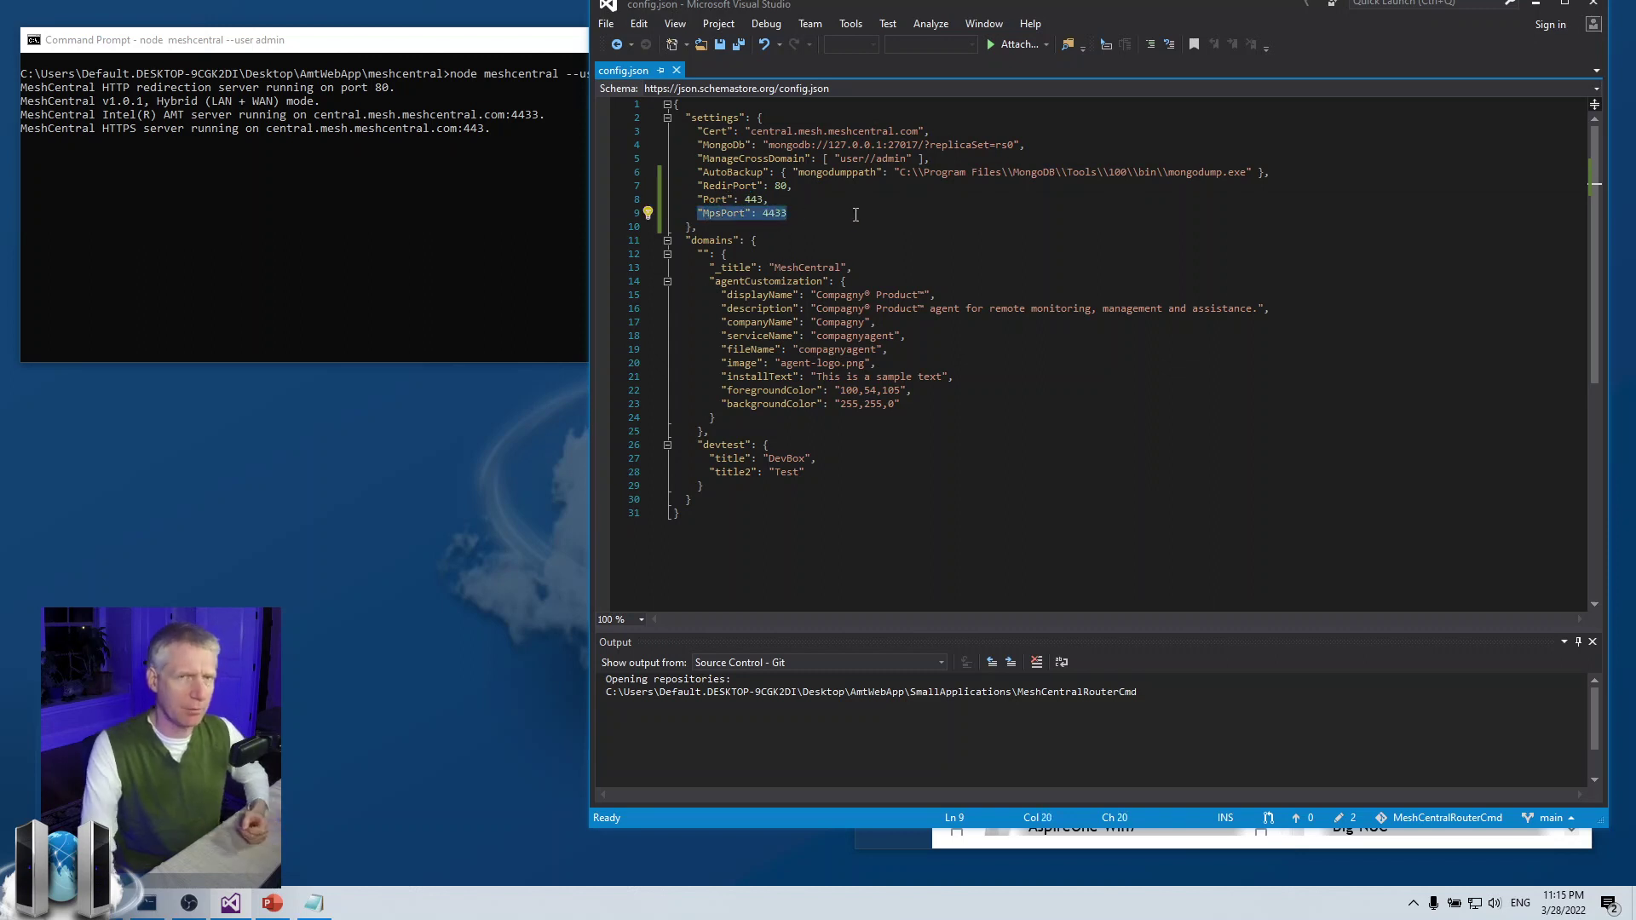
{"action": "left_click", "coordinate": [702, 215]}
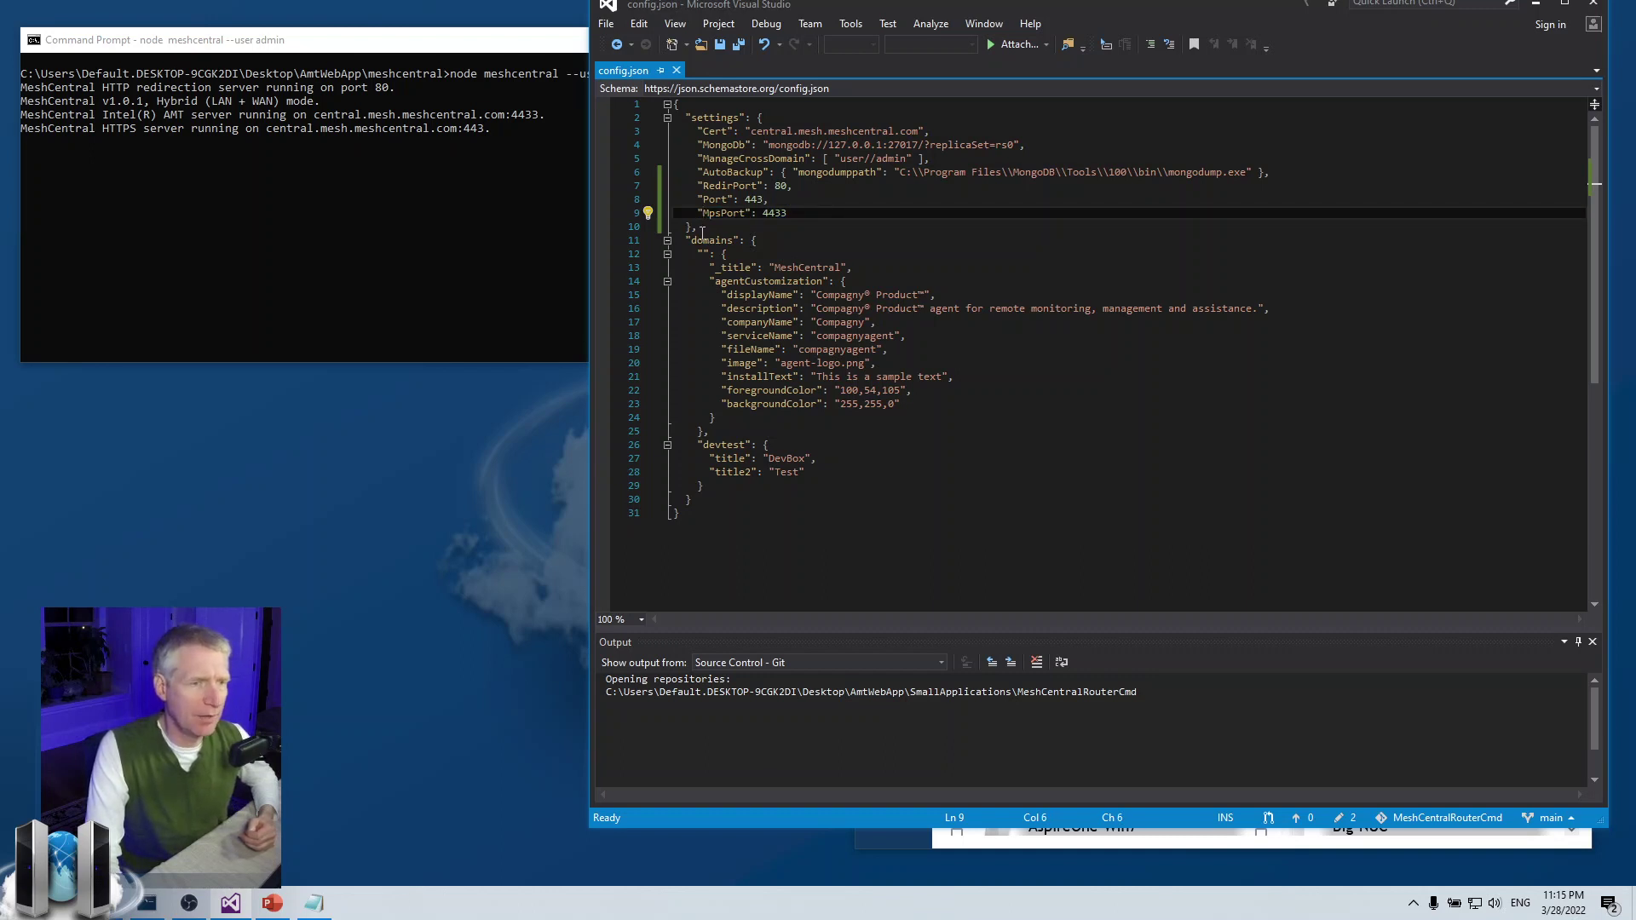
{"action": "left_click_drag", "start_coordinate": [701, 214], "coordinate": [716, 213]}
{"action": "left_click", "coordinate": [810, 214]}
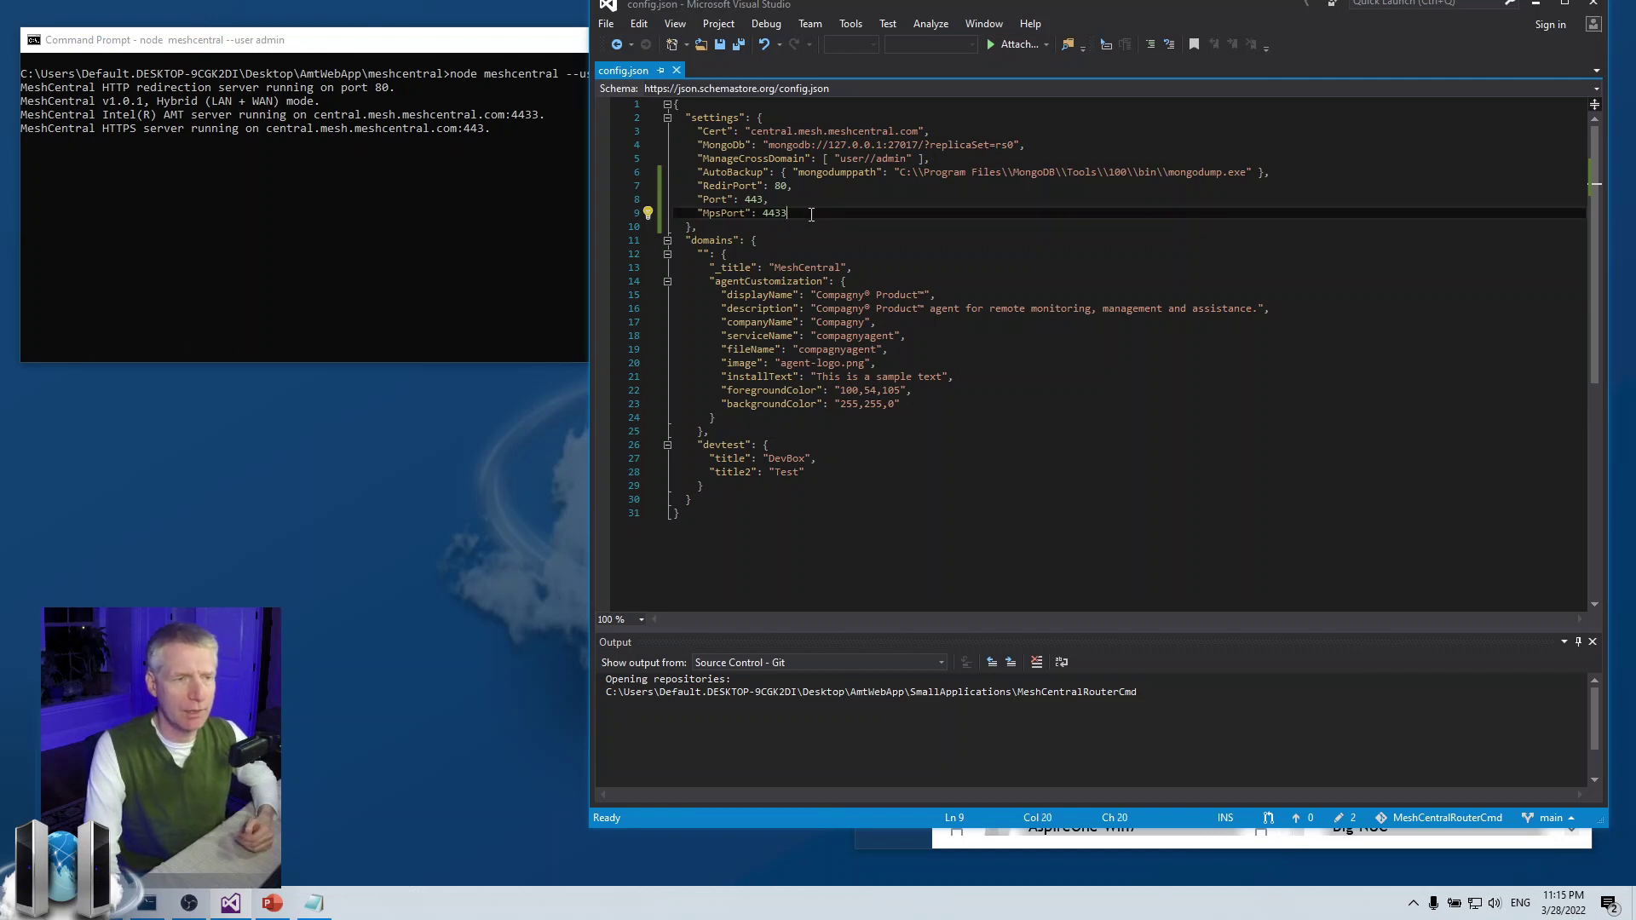
{"action": "left_click", "coordinate": [808, 204]}
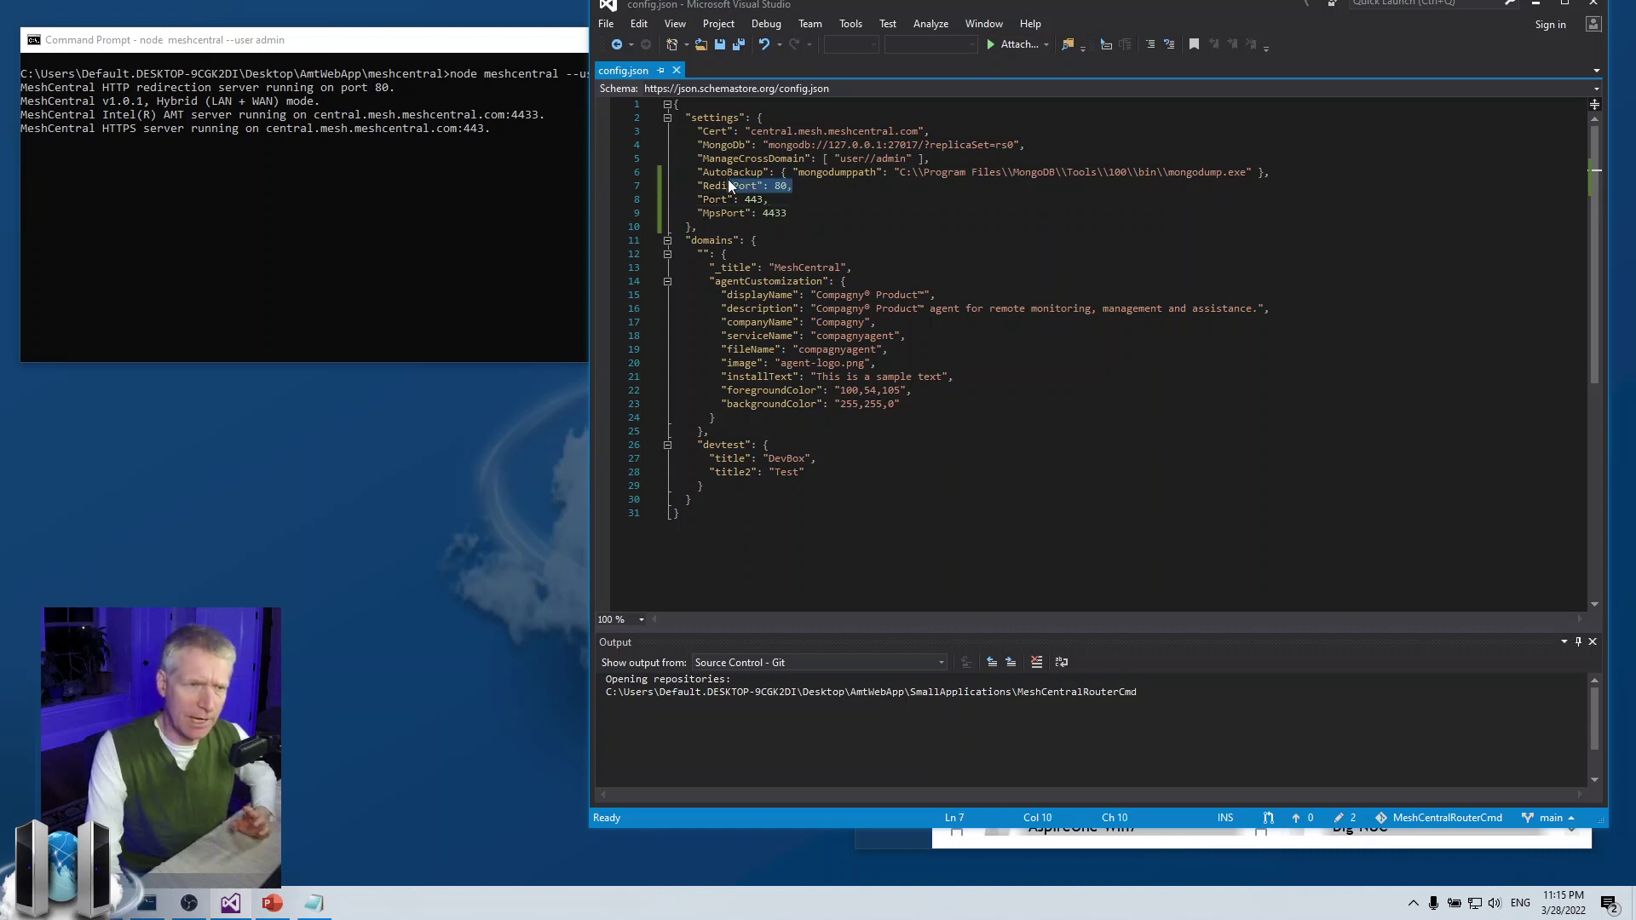
- Select all three port settings together, then leave the caret at the end of Port
{"action": "left_click", "coordinate": [715, 199]}
{"action": "left_click", "coordinate": [786, 212]}
{"action": "double_click", "coordinate": [774, 212]}
{"action": "left_click", "coordinate": [822, 213]}
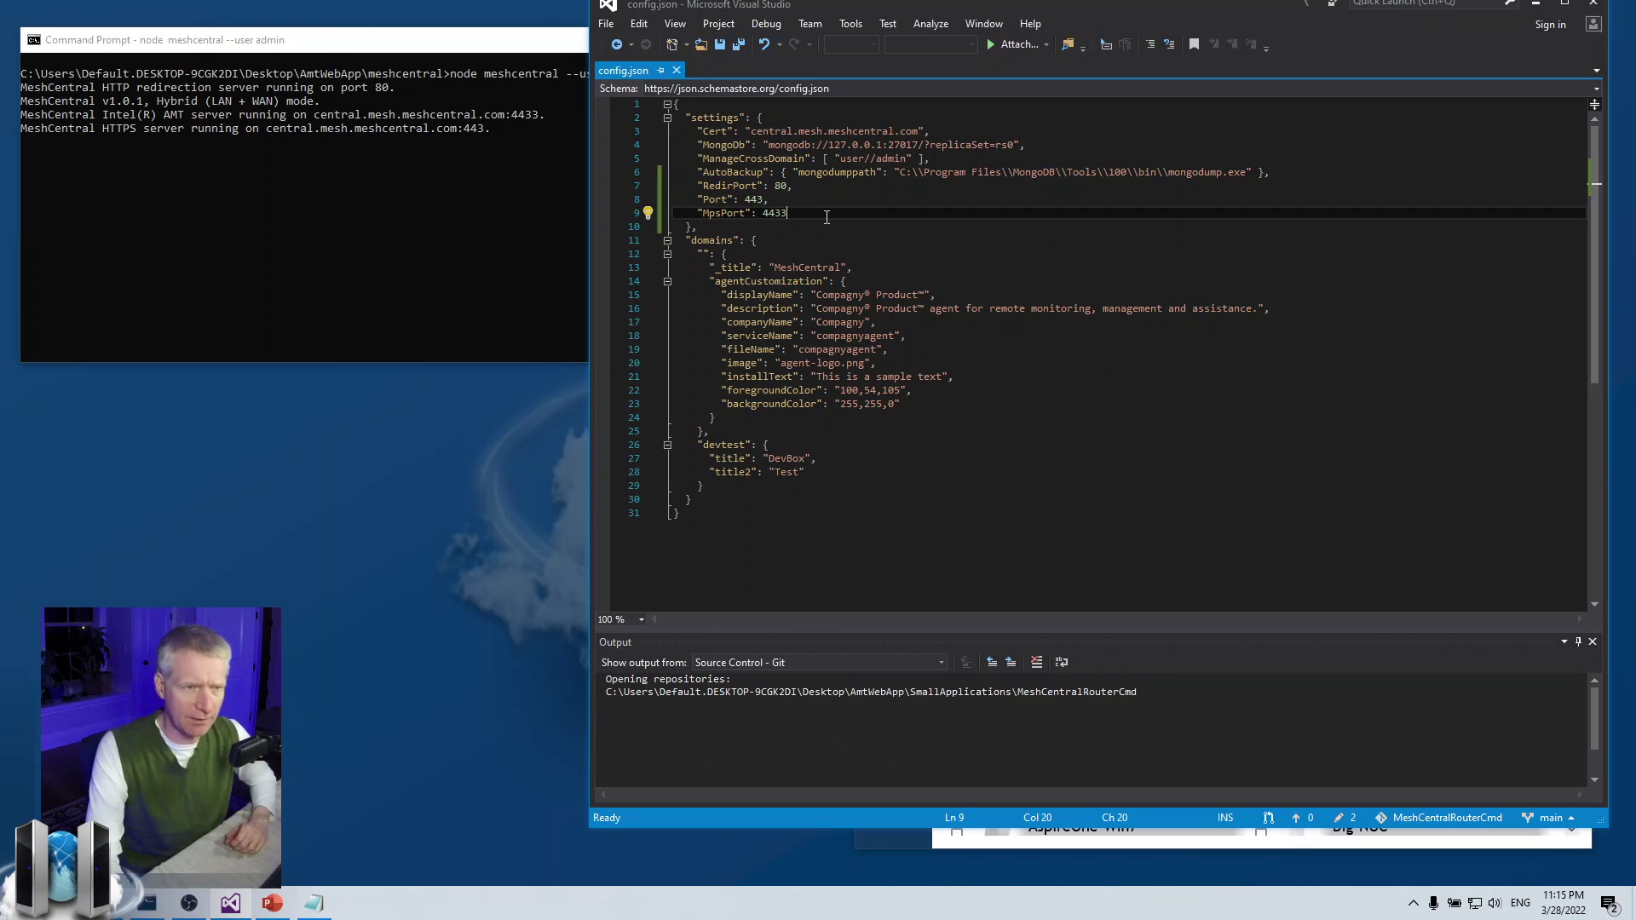
{"action": "left_click_drag", "start_coordinate": [789, 212], "coordinate": [672, 185]}
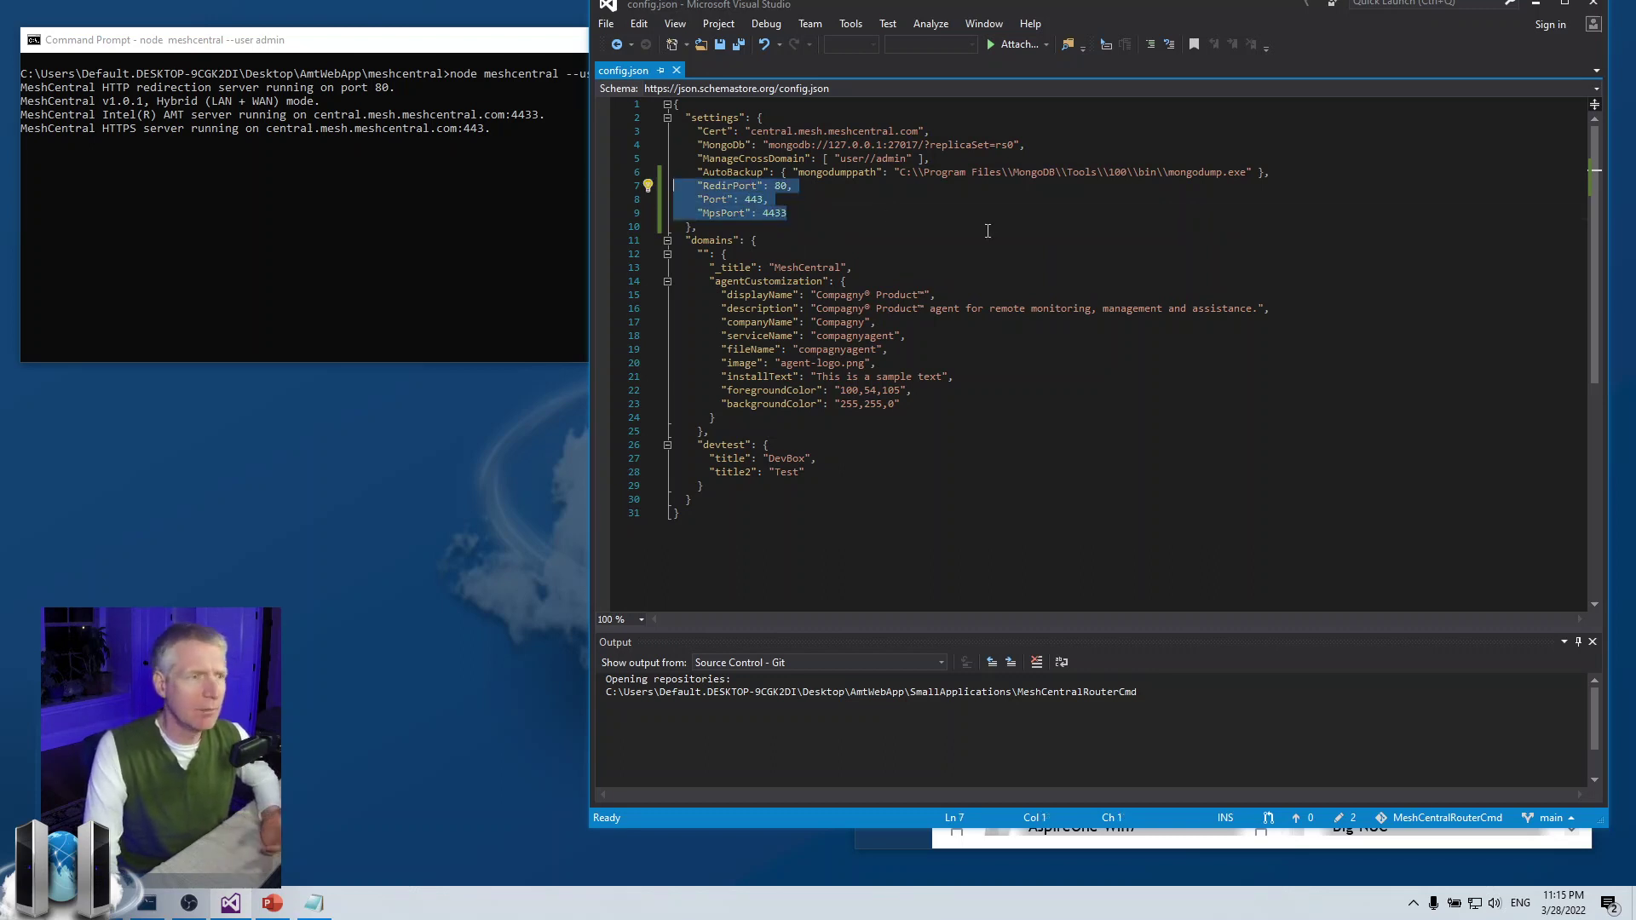
{"action": "left_click", "coordinate": [773, 221]}
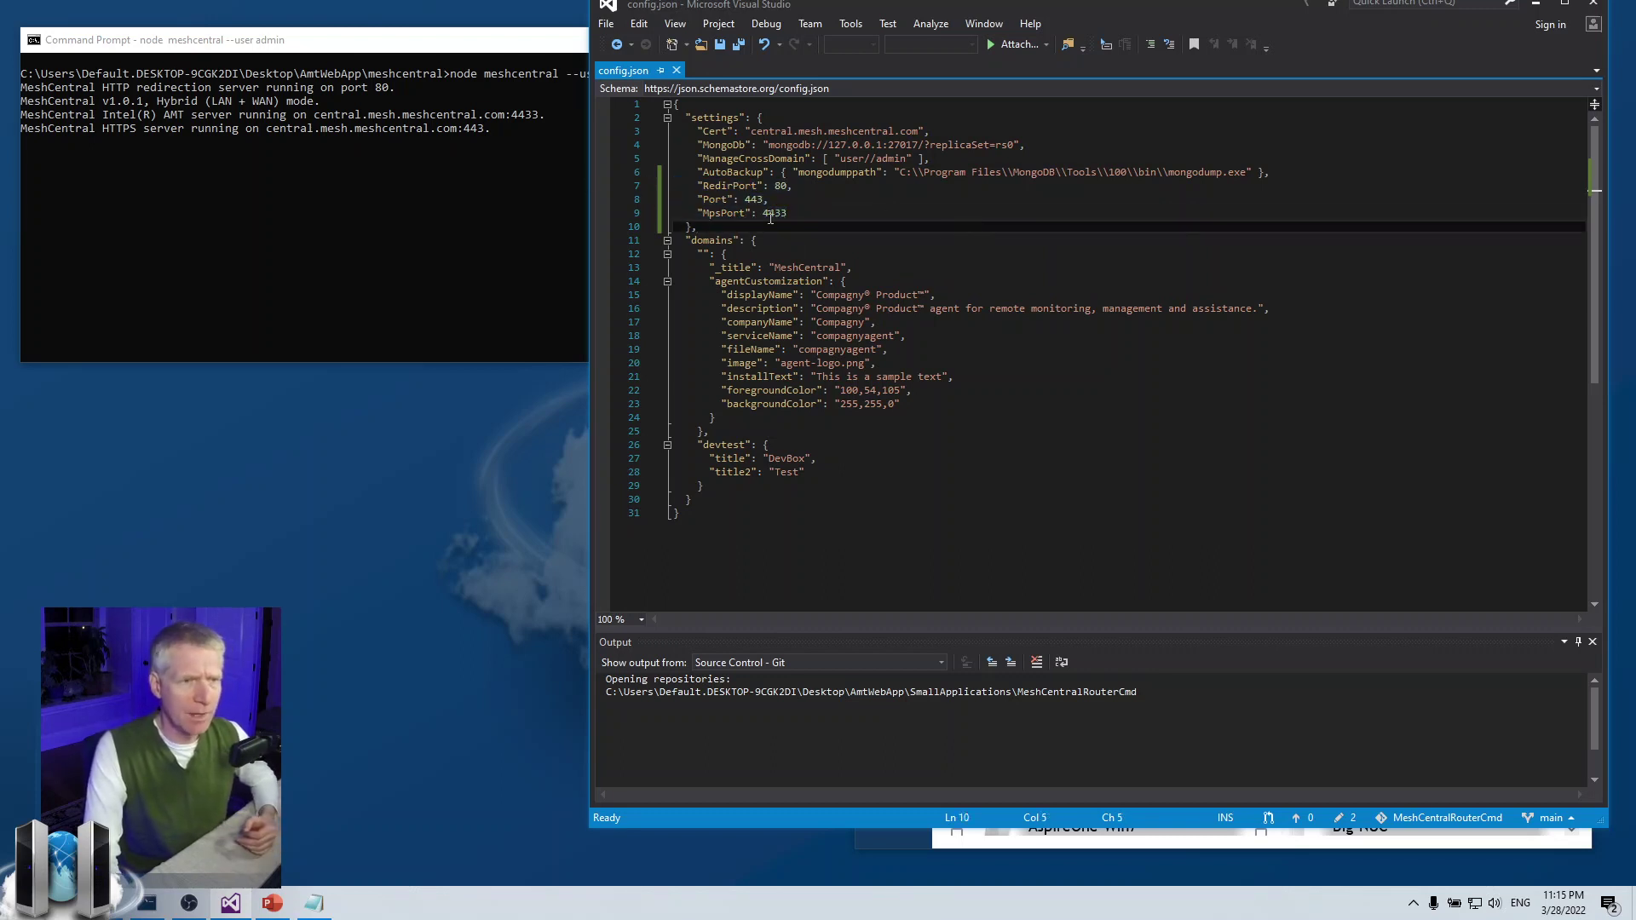
{"action": "left_click", "coordinate": [808, 189]}
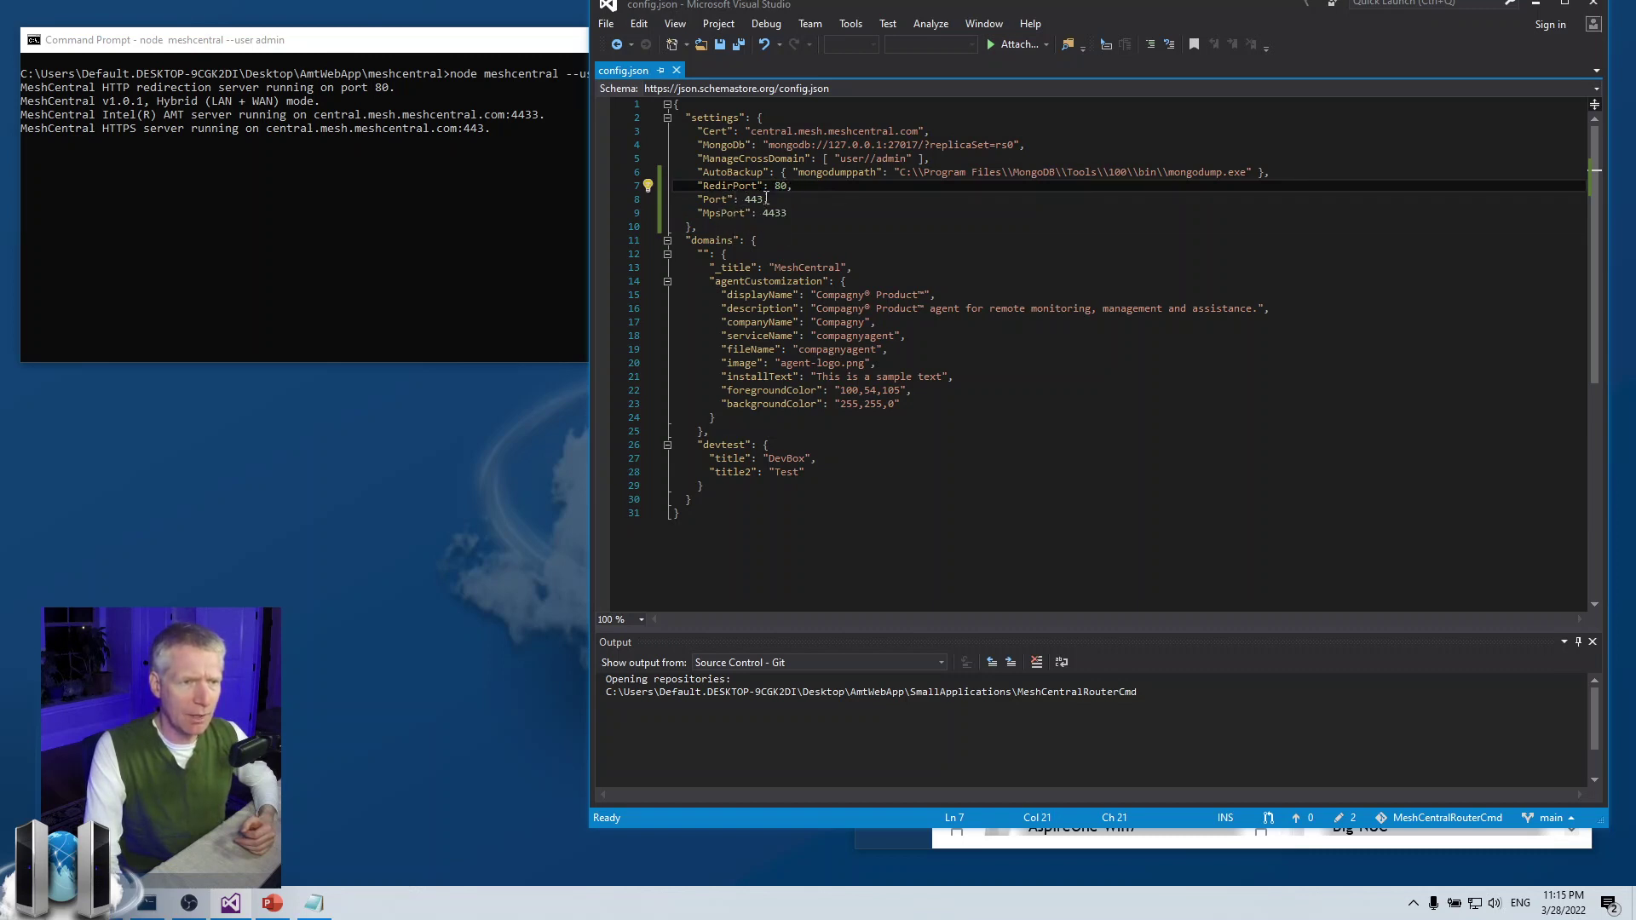
{"action": "type", "text": ","}
{"action": "left_click", "coordinate": [772, 200]}
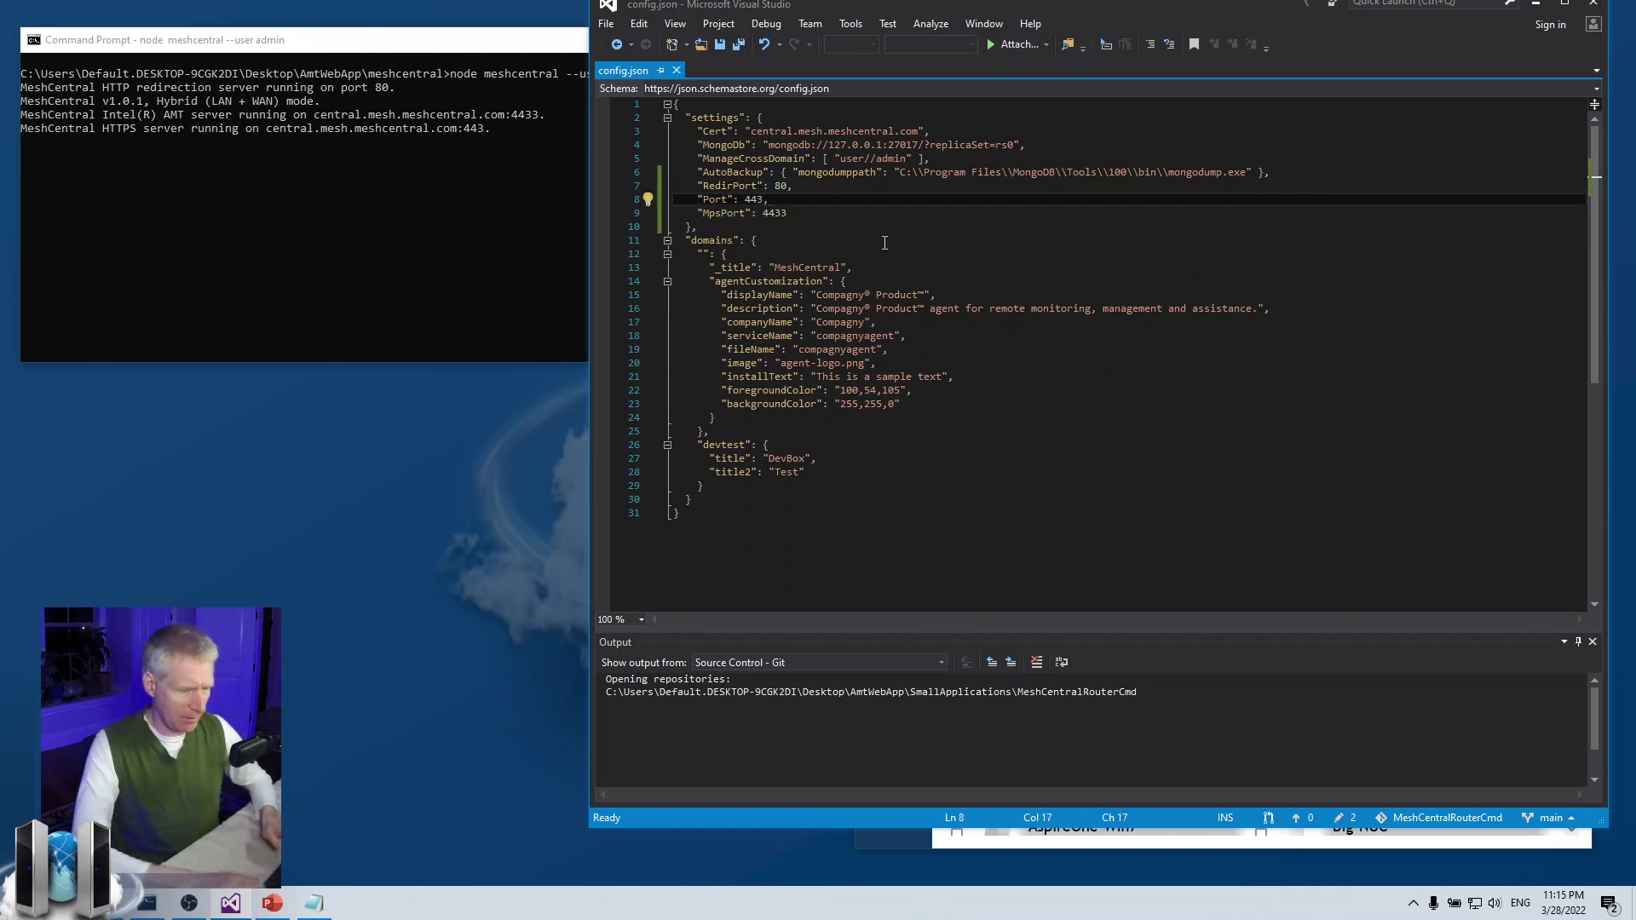
- Add "AliasPort": 123 and "MpsAliasPort": 5678 to config.json and save it
{"action": "key", "text": "Return"}
{"action": "type", "text": "\"Al"}
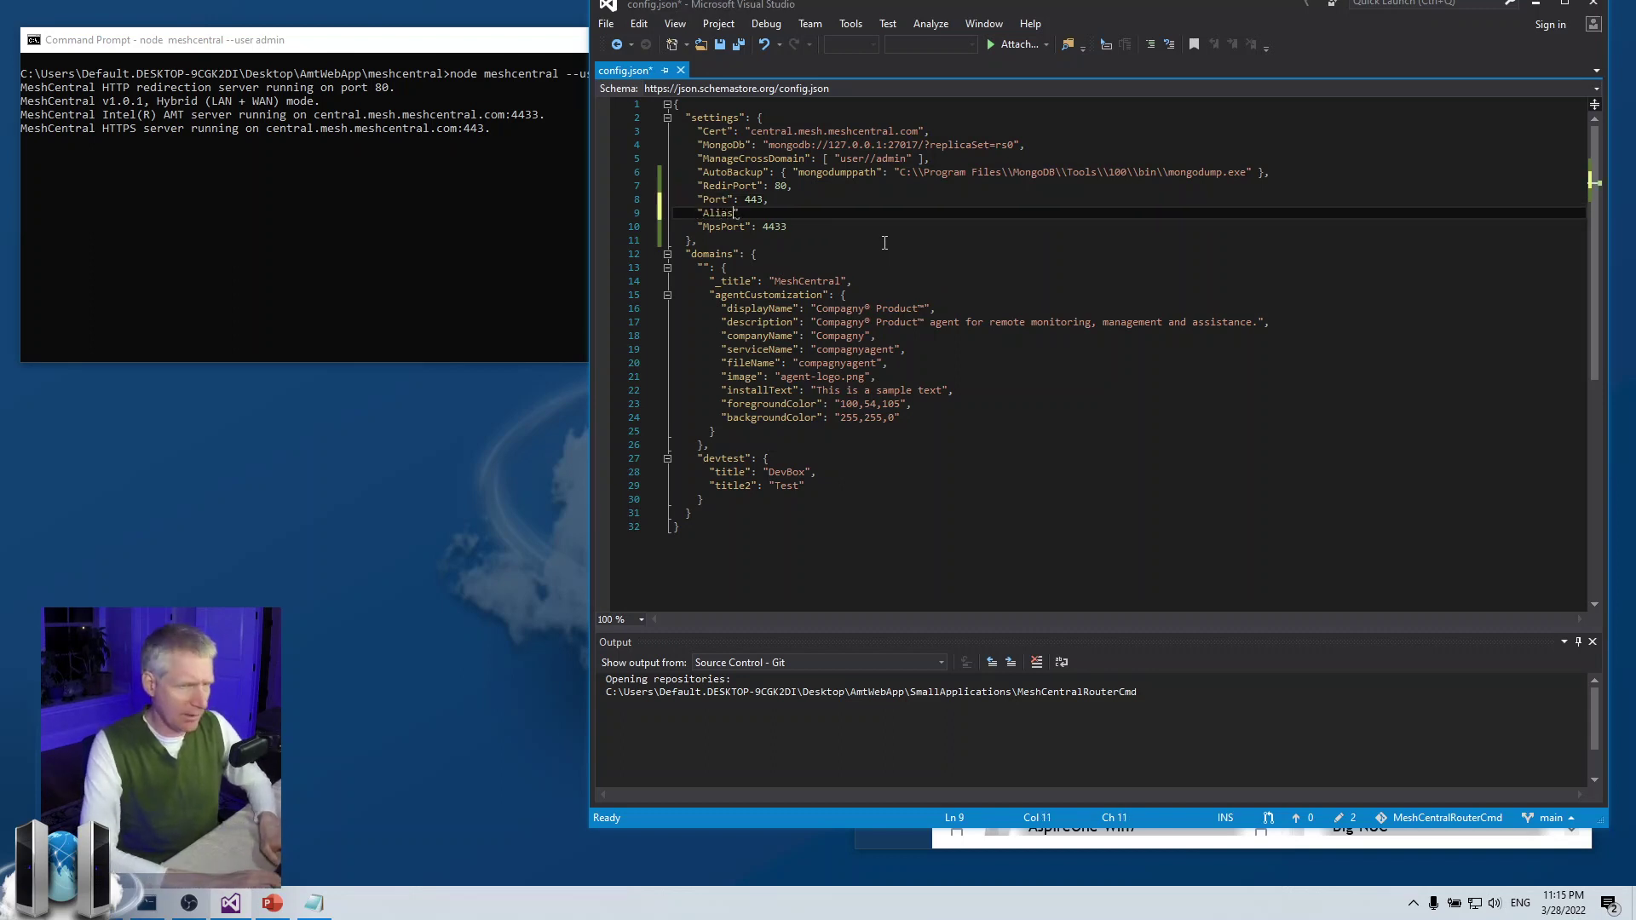
{"action": "type", "text": "iasPort\""}
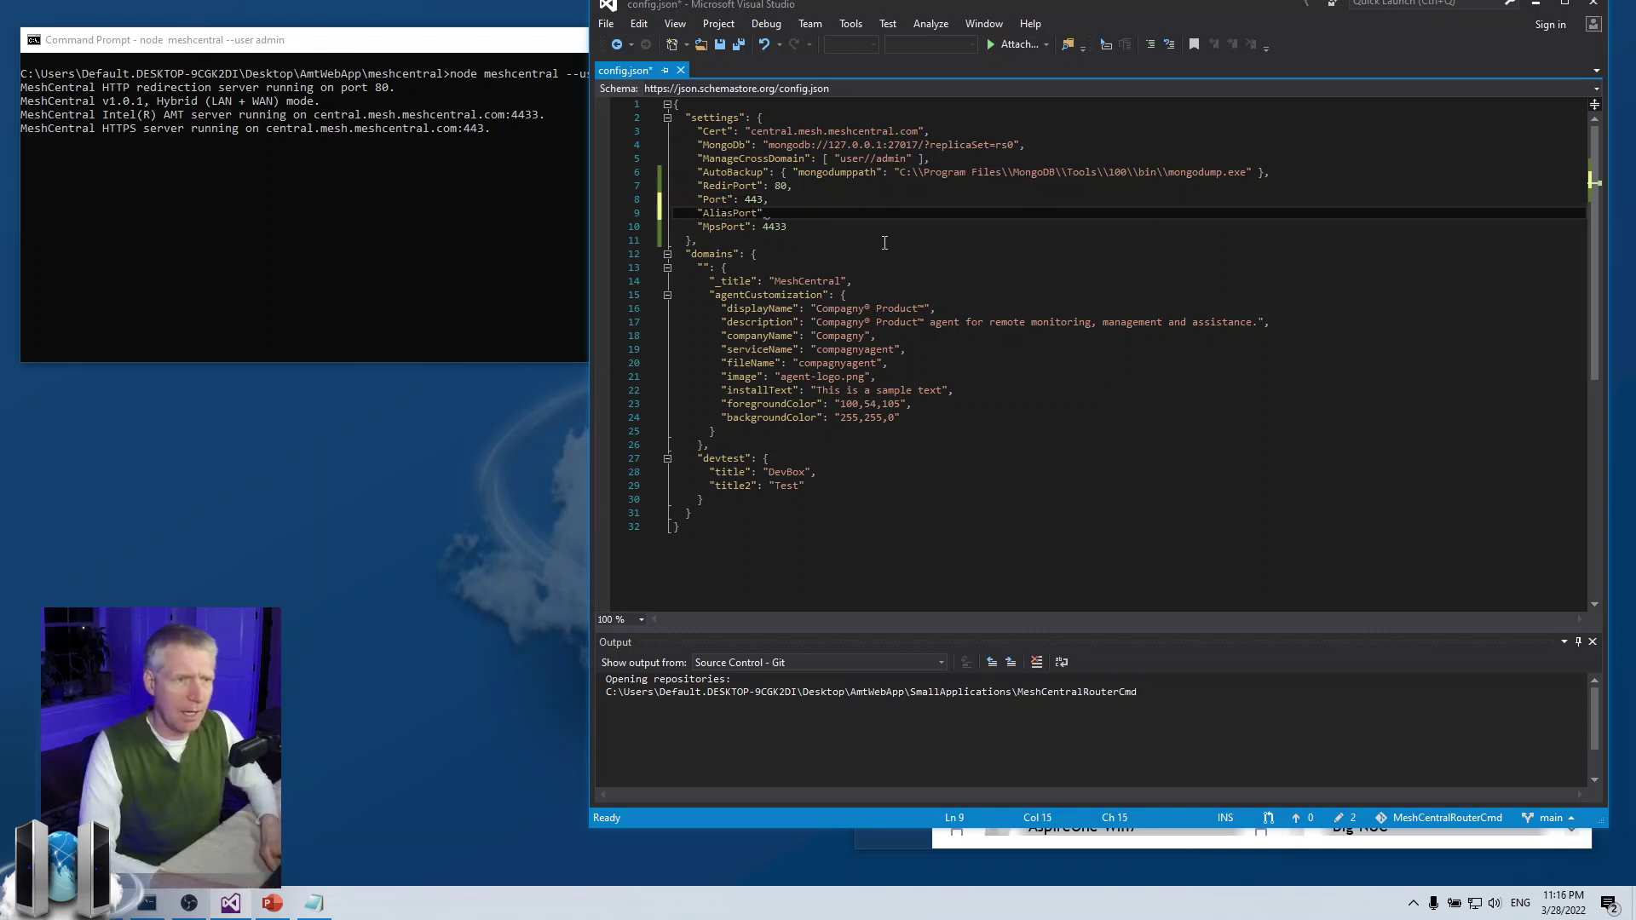
{"action": "type", "text": ":"}
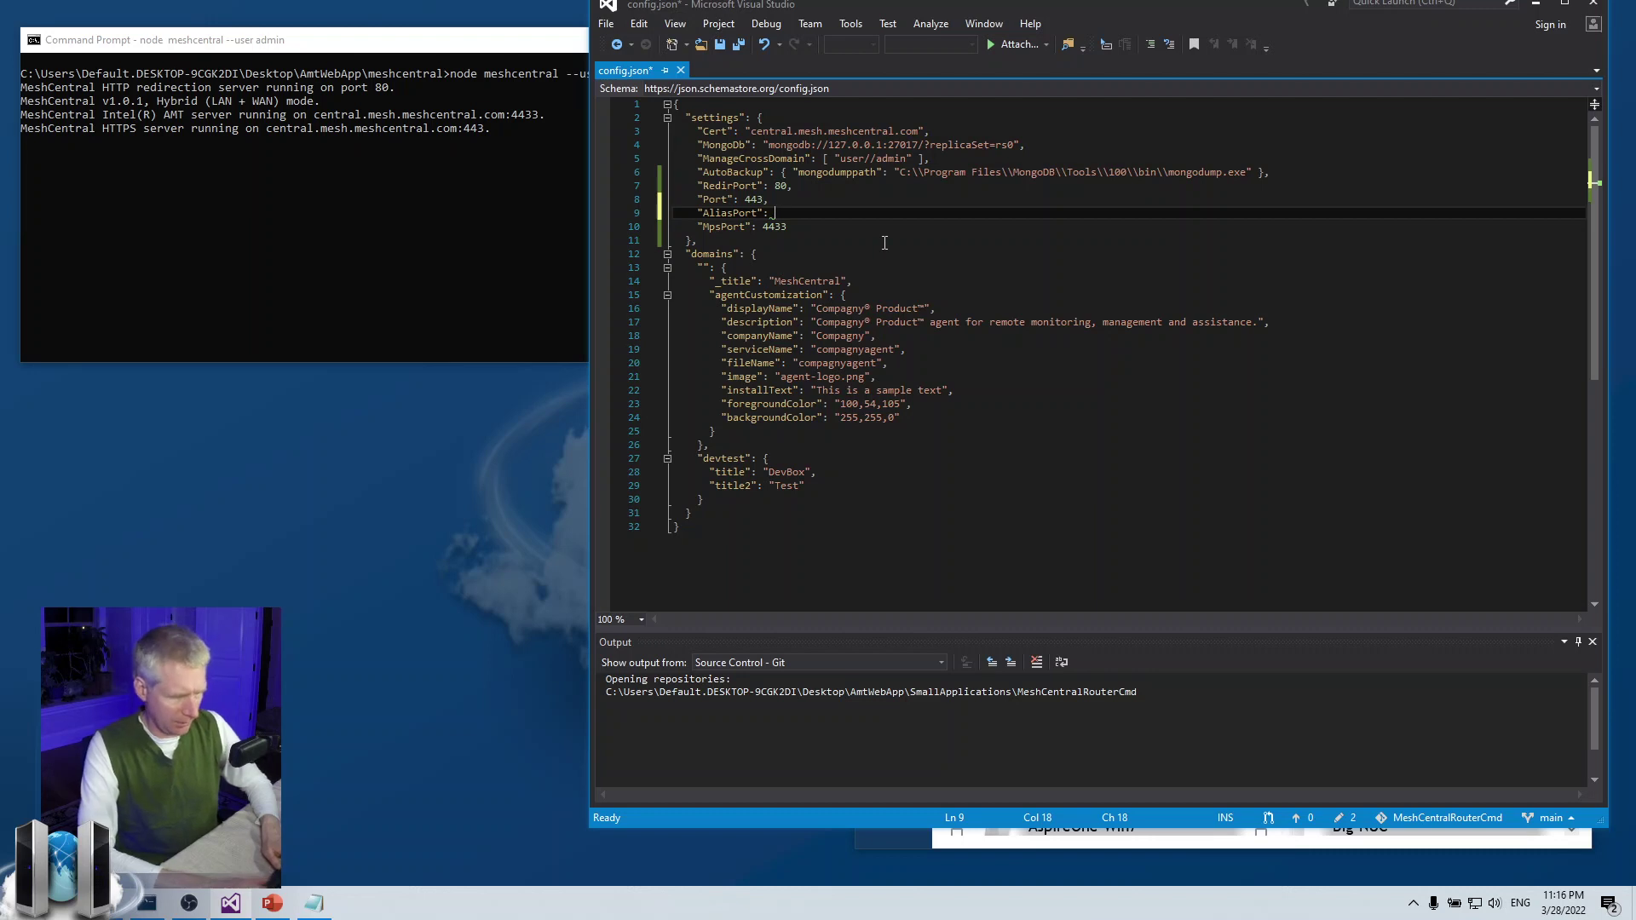
{"action": "type", "text": " 123,"}
{"action": "key", "text": "Up"}
{"action": "key", "text": "ctrl+s"}
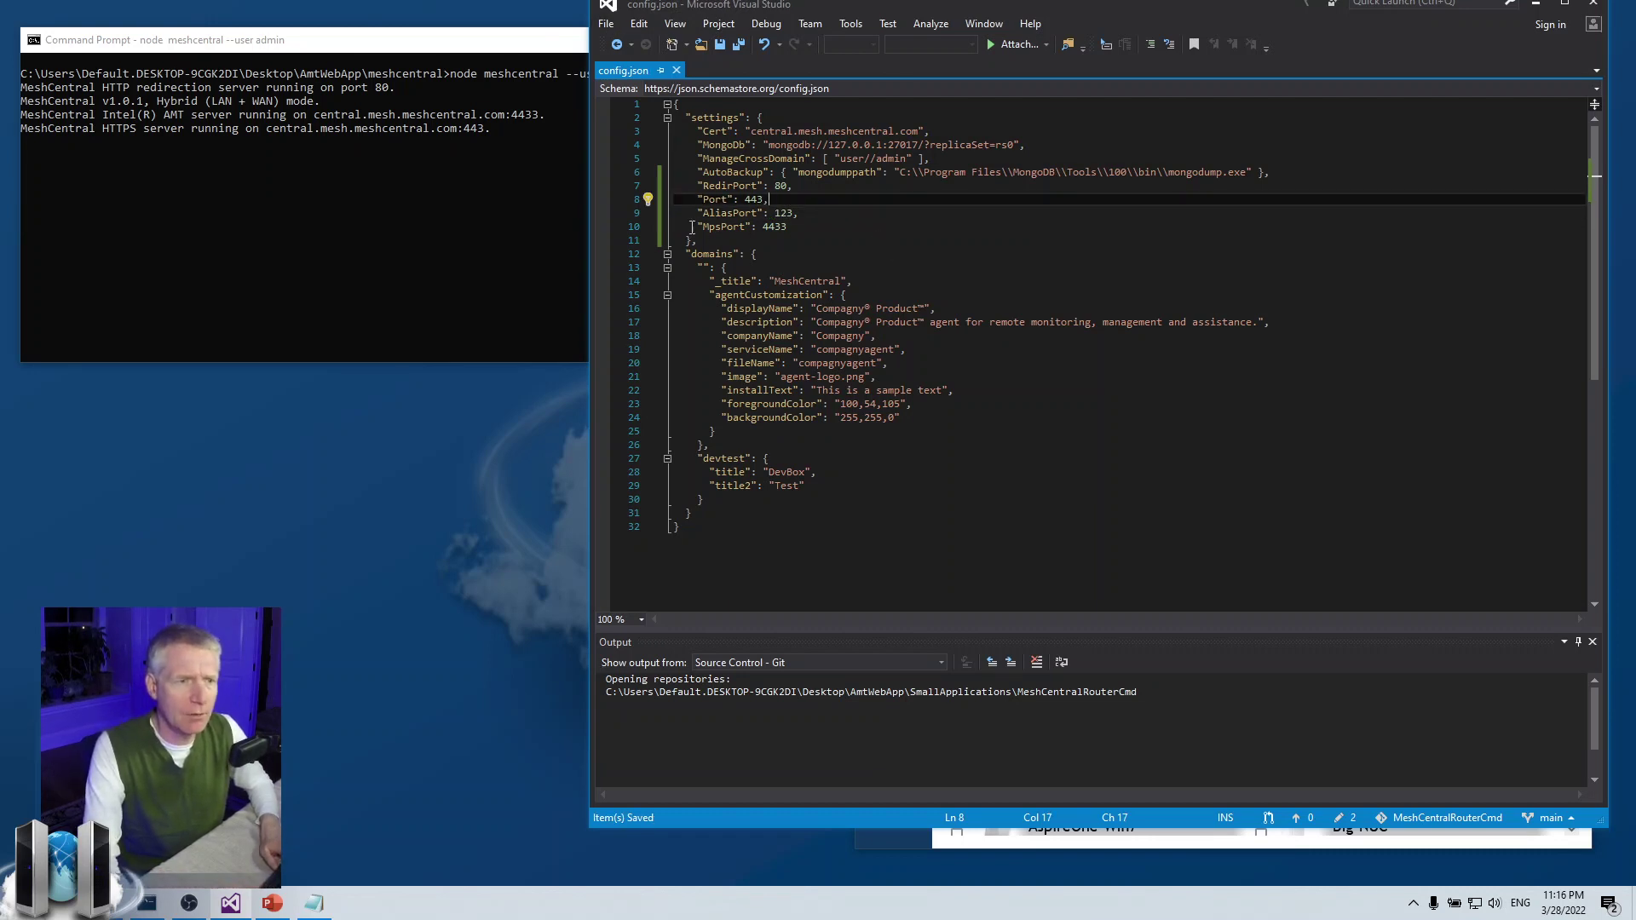
{"action": "left_click_drag", "start_coordinate": [699, 227], "coordinate": [822, 225]}
{"action": "key", "text": "End"}
{"action": "type", "text": ","}
{"action": "key", "text": "Return"}
{"action": "type", "text": "\""}
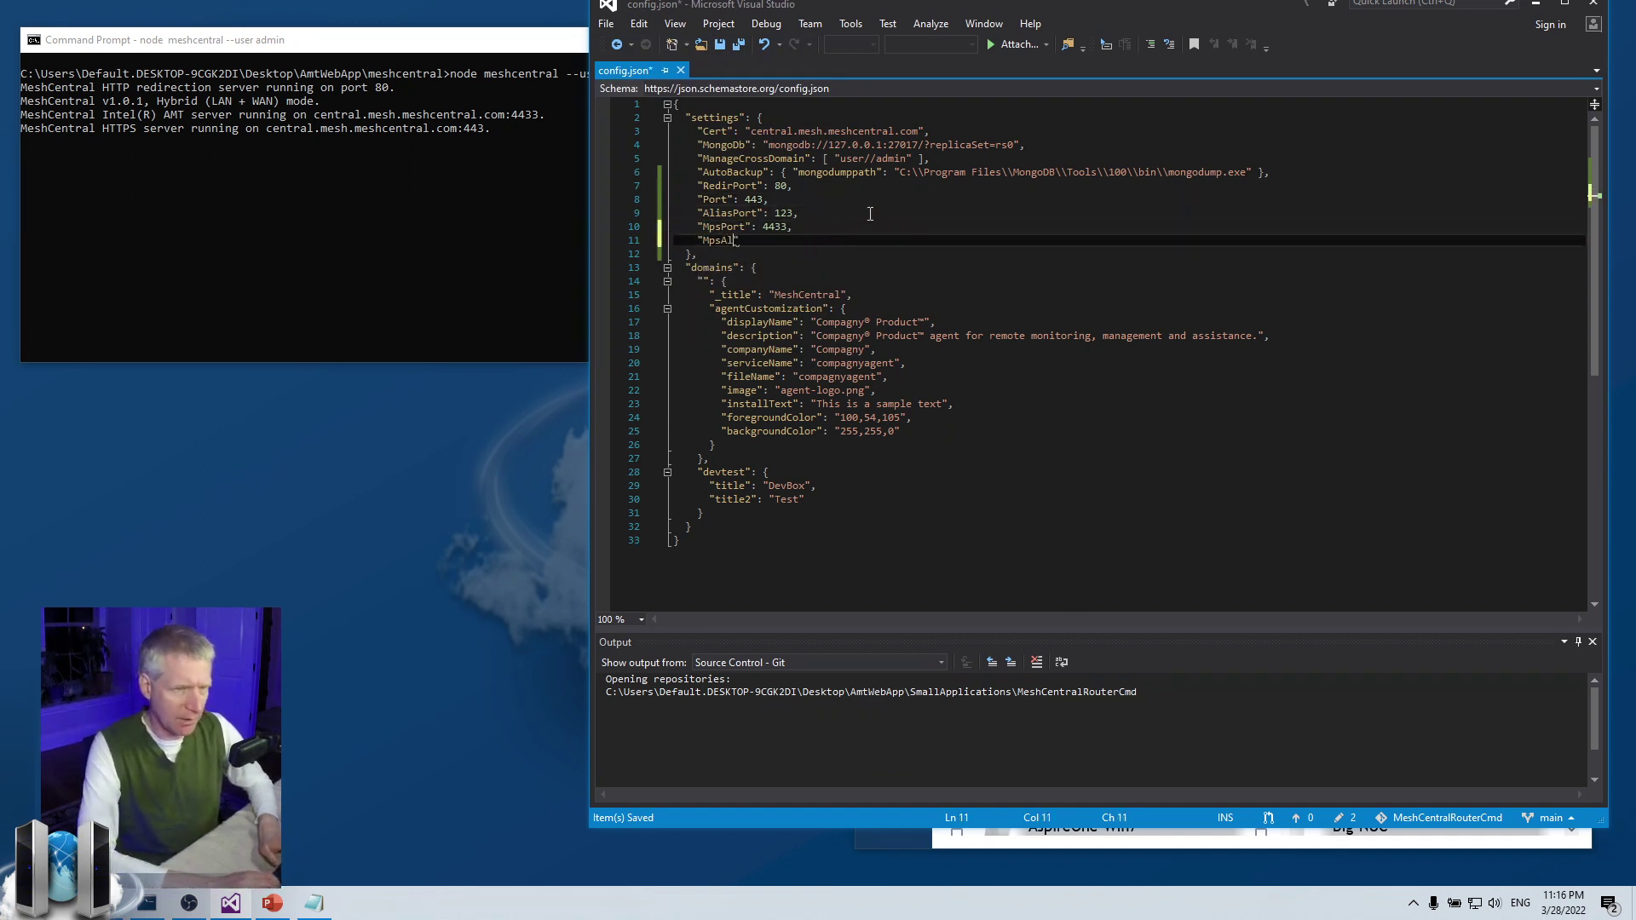
{"action": "type", "text": "ias"}
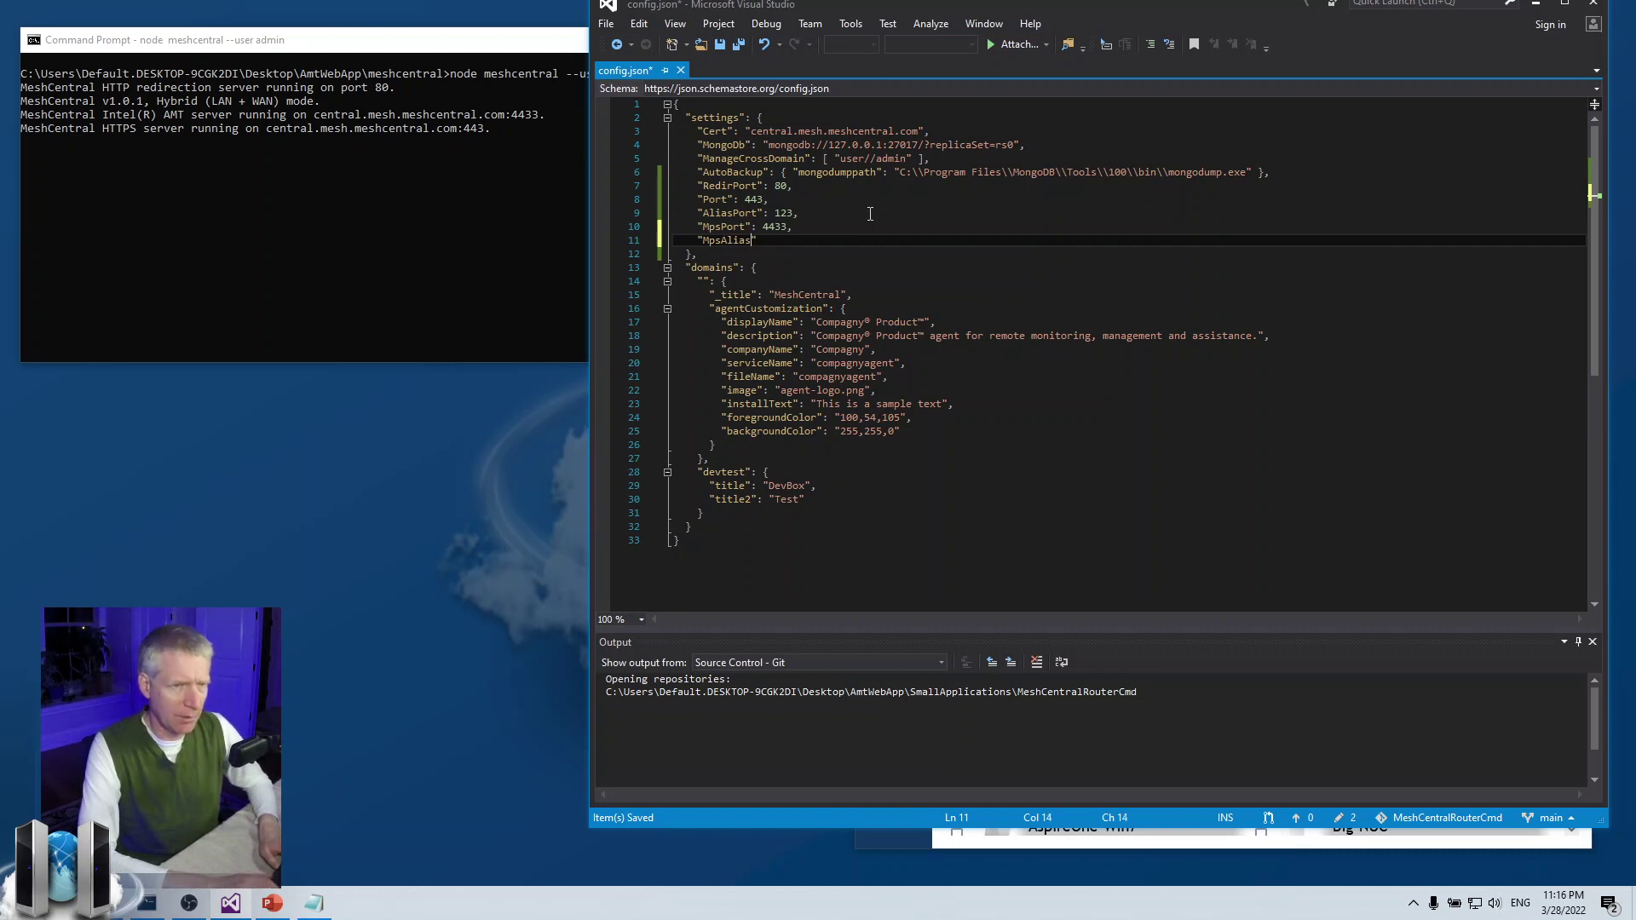
{"action": "type", "text": "t"}
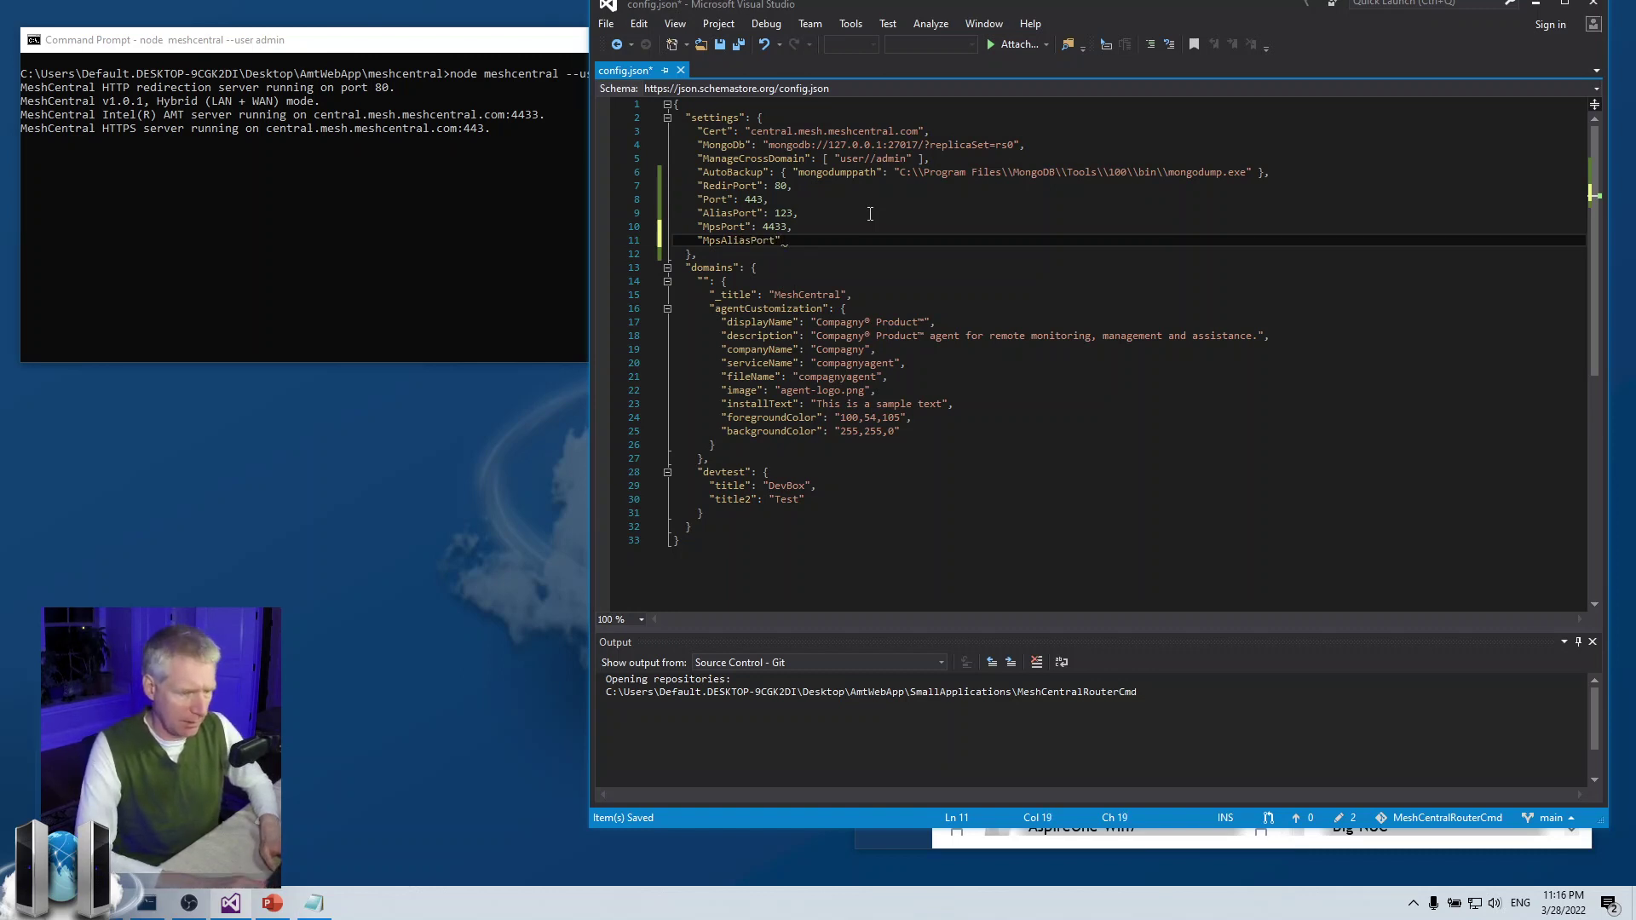
{"action": "type", "text": "\": "}
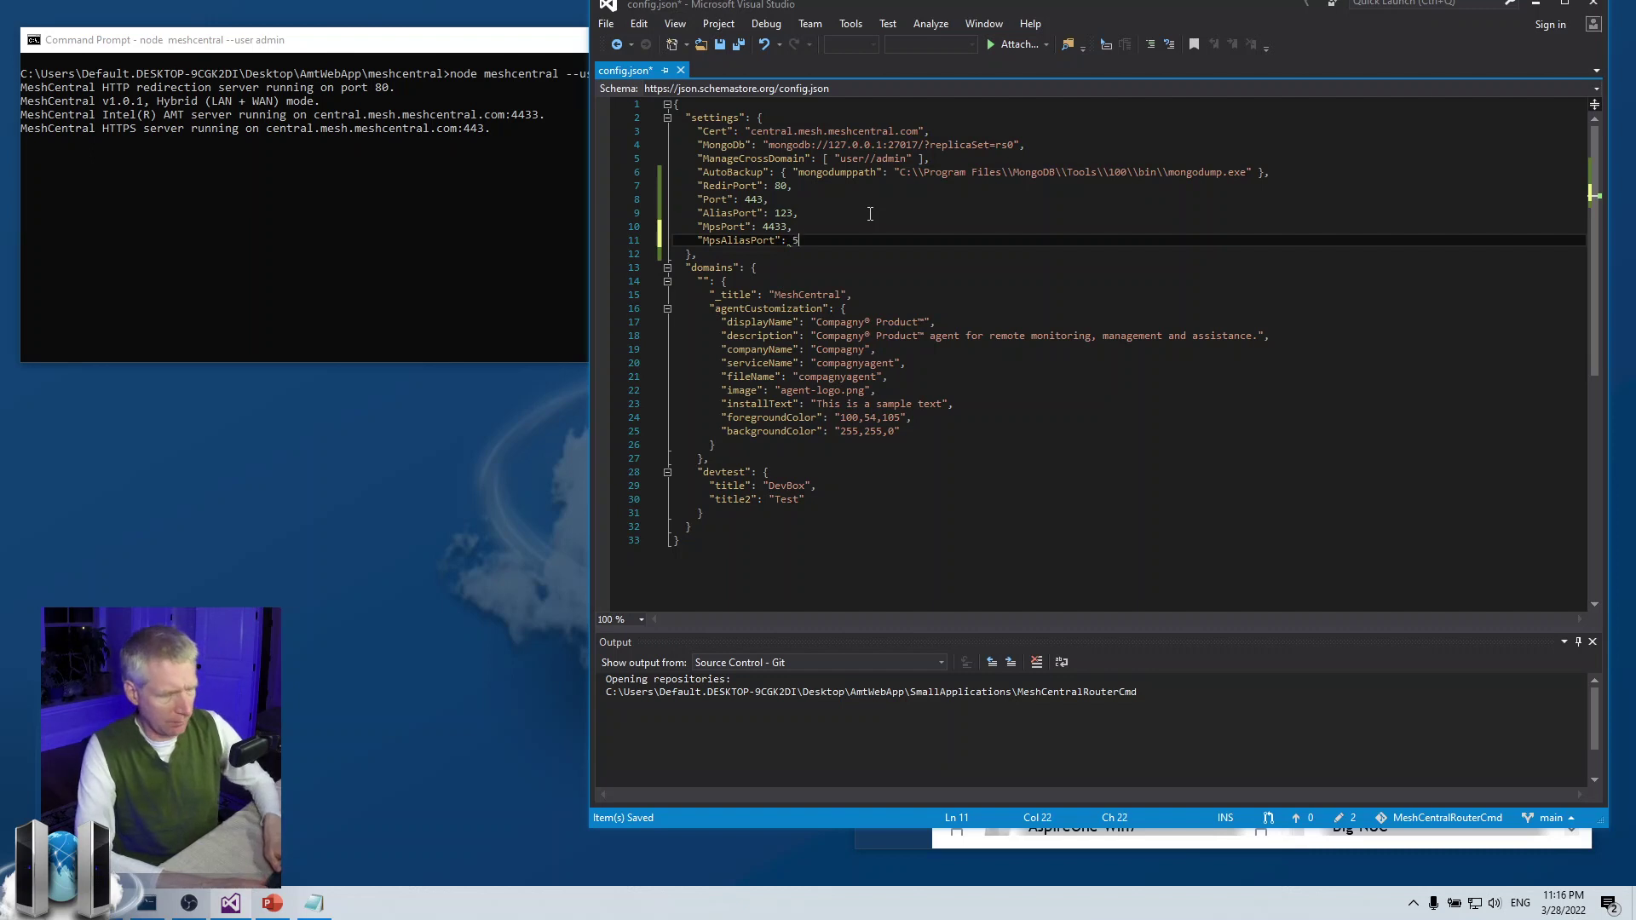
{"action": "type", "text": "5678"}
{"action": "key", "text": "ctrl+s"}
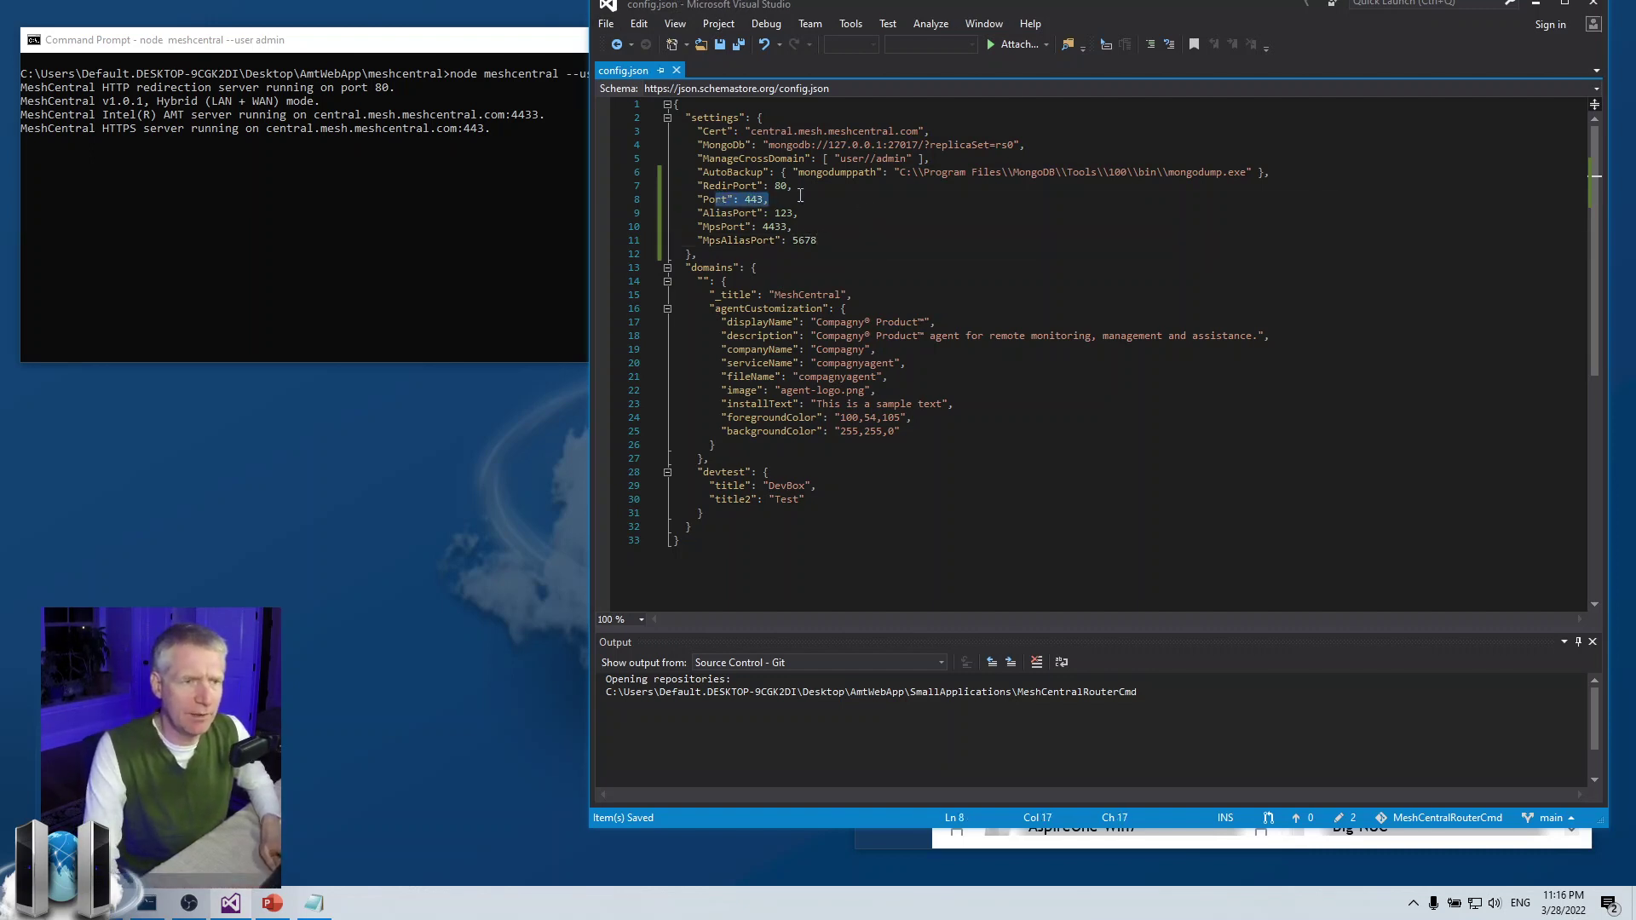
{"action": "mouse_move", "coordinate": [739, 212]}
{"action": "left_mouse_down"}
{"action": "mouse_move", "coordinate": [800, 214]}
{"action": "mouse_move", "coordinate": [793, 229]}
{"action": "left_mouse_up"}
{"action": "left_click", "coordinate": [846, 241]}
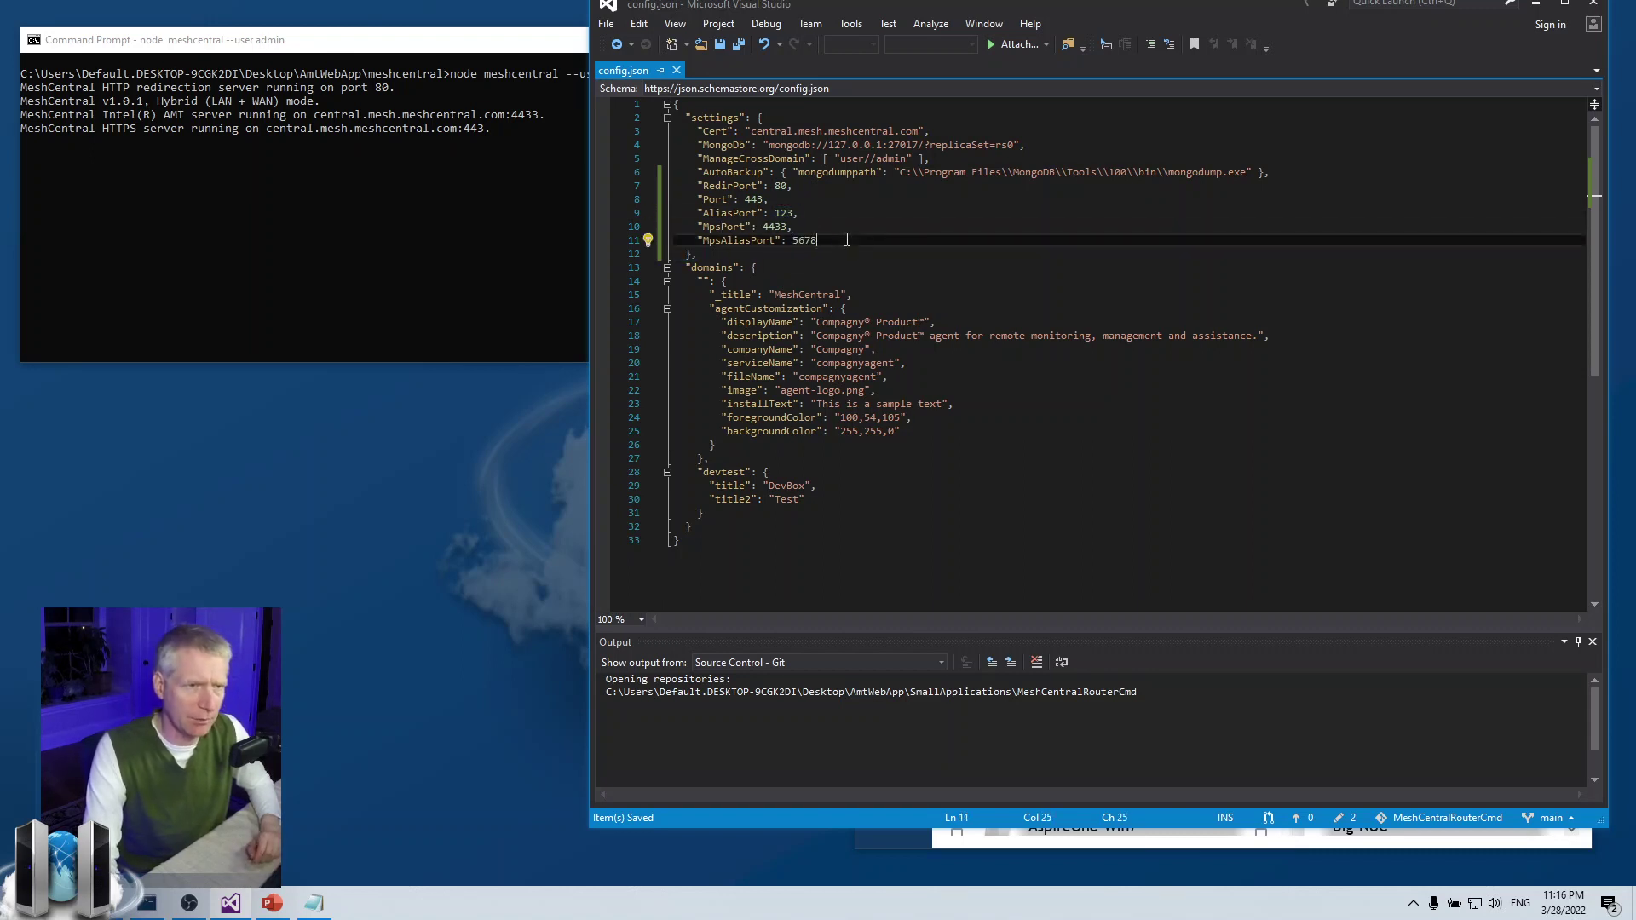
{"action": "left_click", "coordinate": [818, 228]}
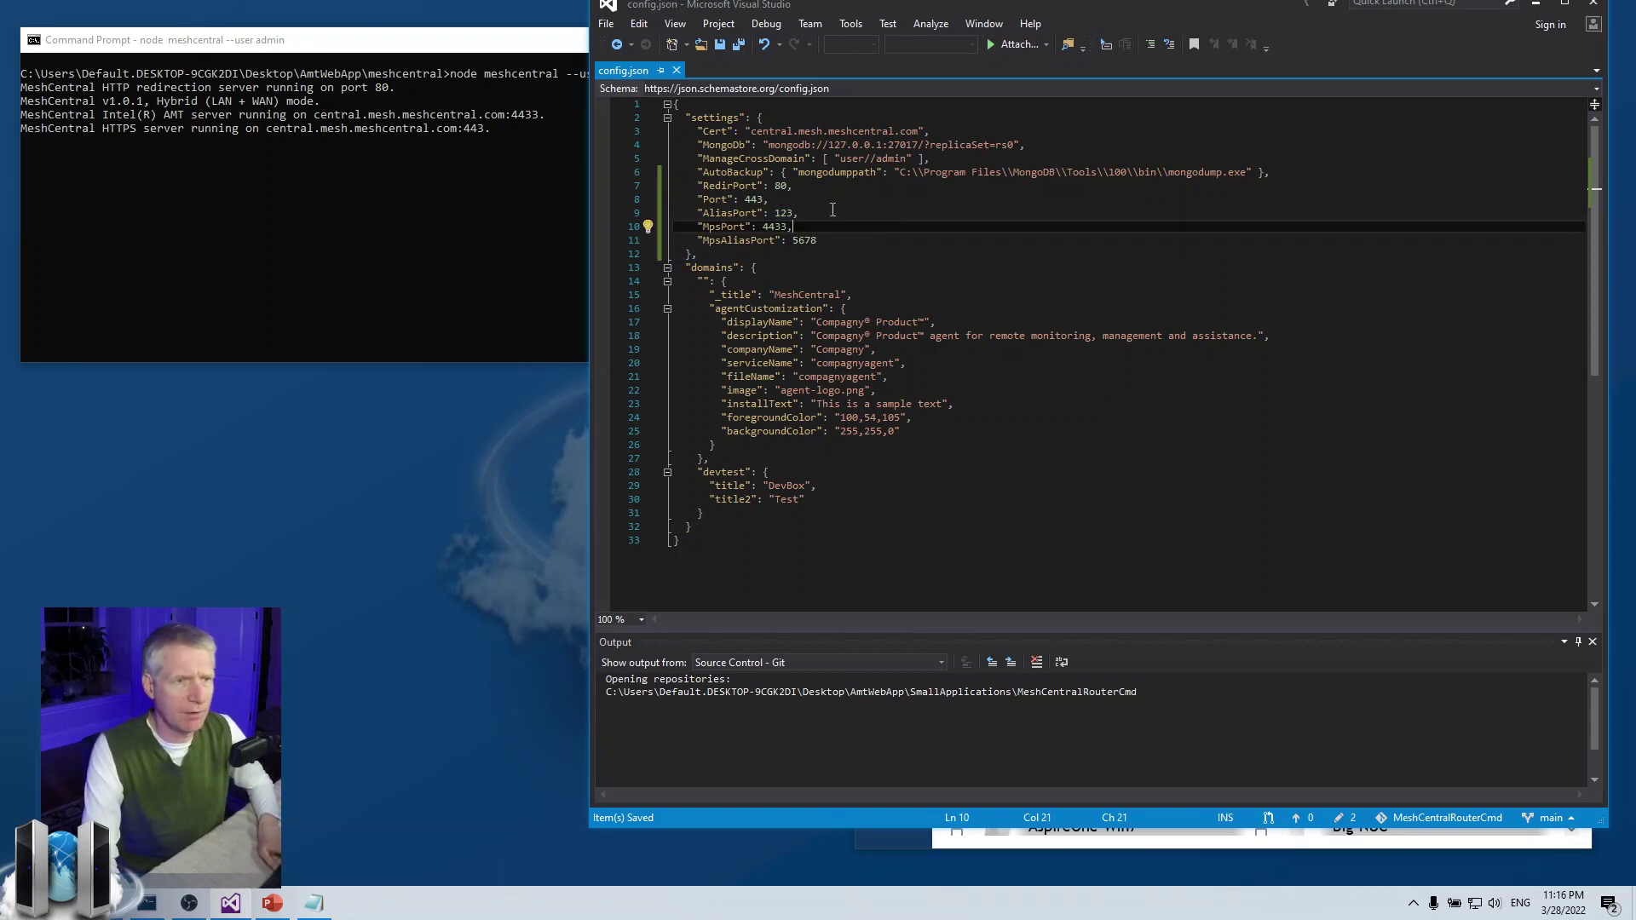
- Stop the running MeshCentral server in Command Prompt and start it again
{"action": "left_click", "coordinate": [392, 215]}
{"action": "key", "text": "ctrl+c"}
{"action": "key", "text": "Up"}
{"action": "key", "text": "Return"}
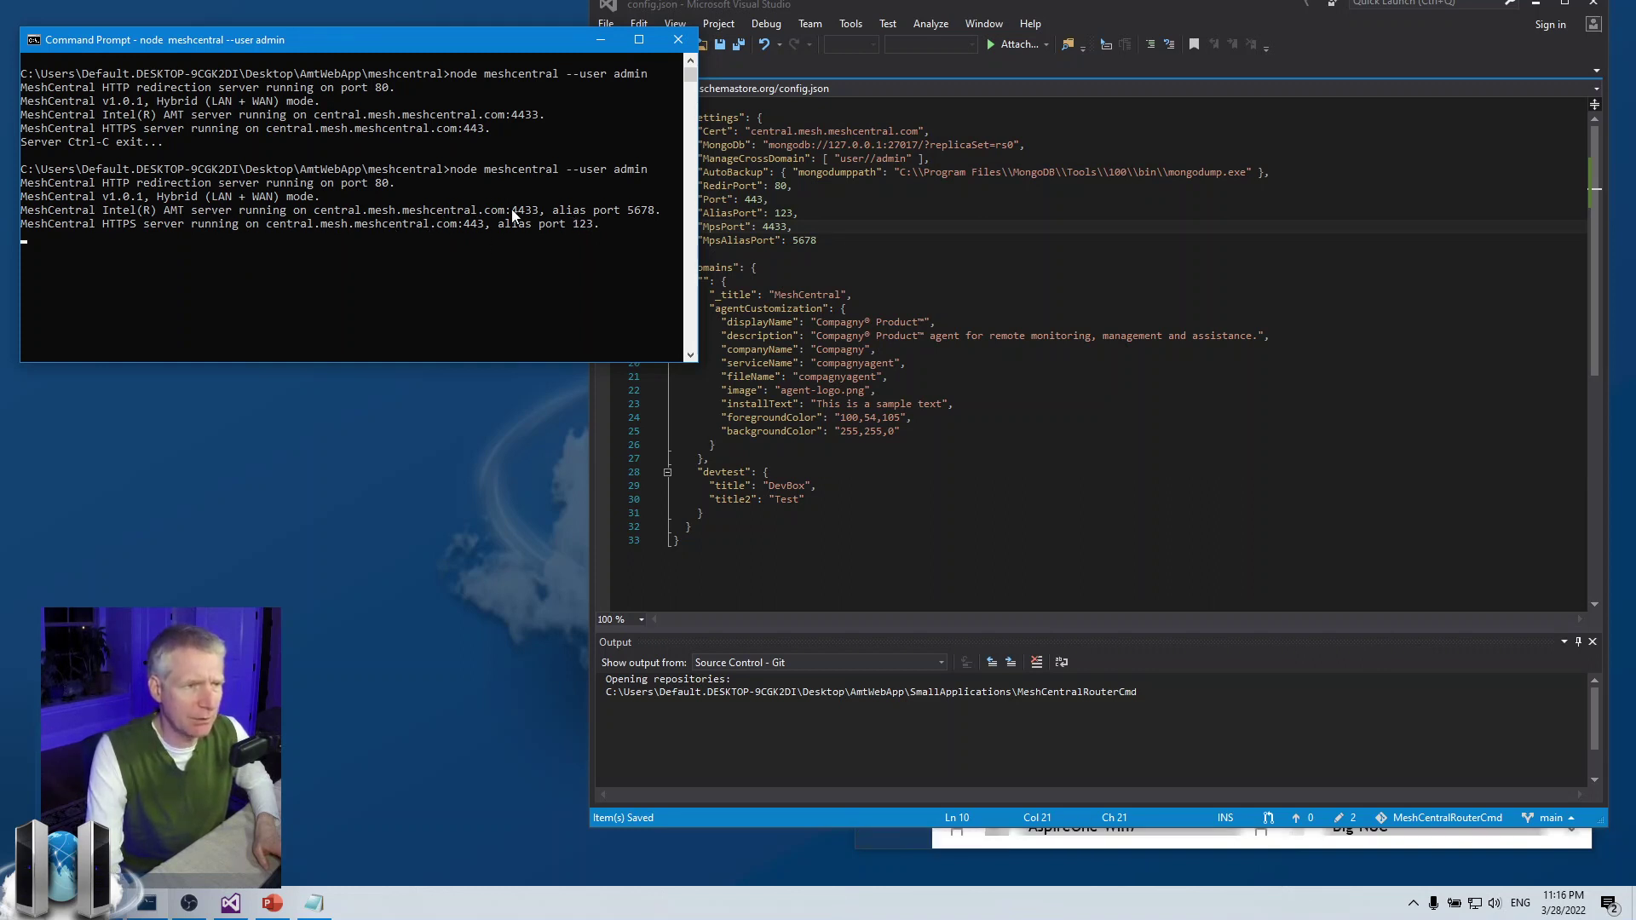
- Mark Intel AMT port 4433 with alias 5678 and HTTPS alias 123 in the server output
{"action": "left_click_drag", "start_coordinate": [513, 213], "coordinate": [539, 216]}
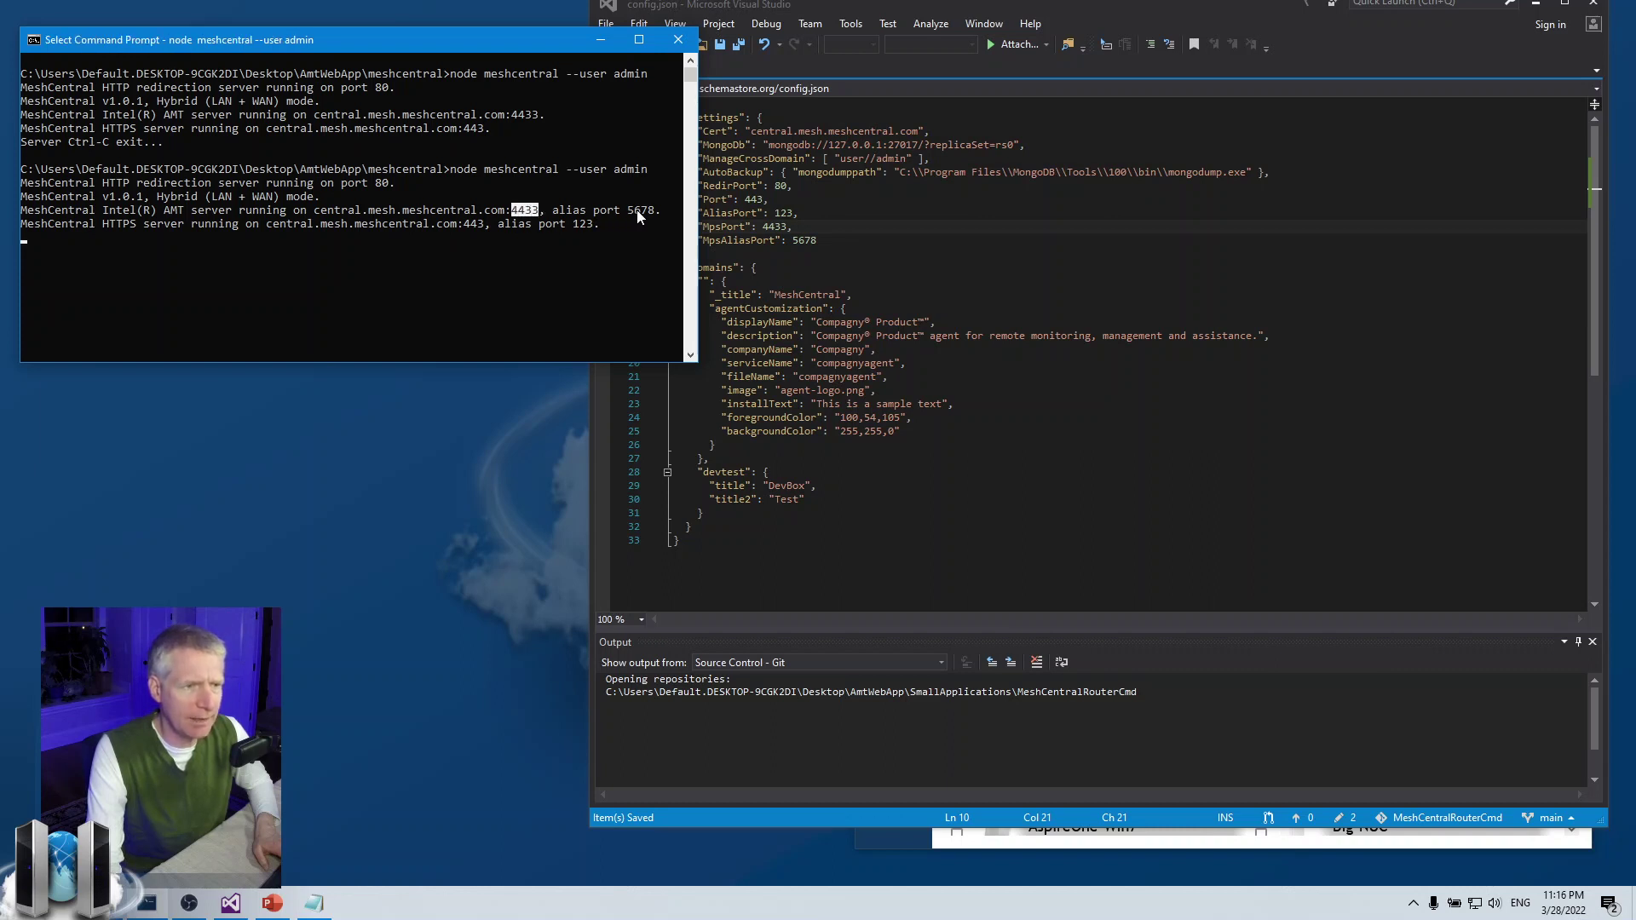
{"action": "left_click_drag", "start_coordinate": [630, 212], "coordinate": [657, 213]}
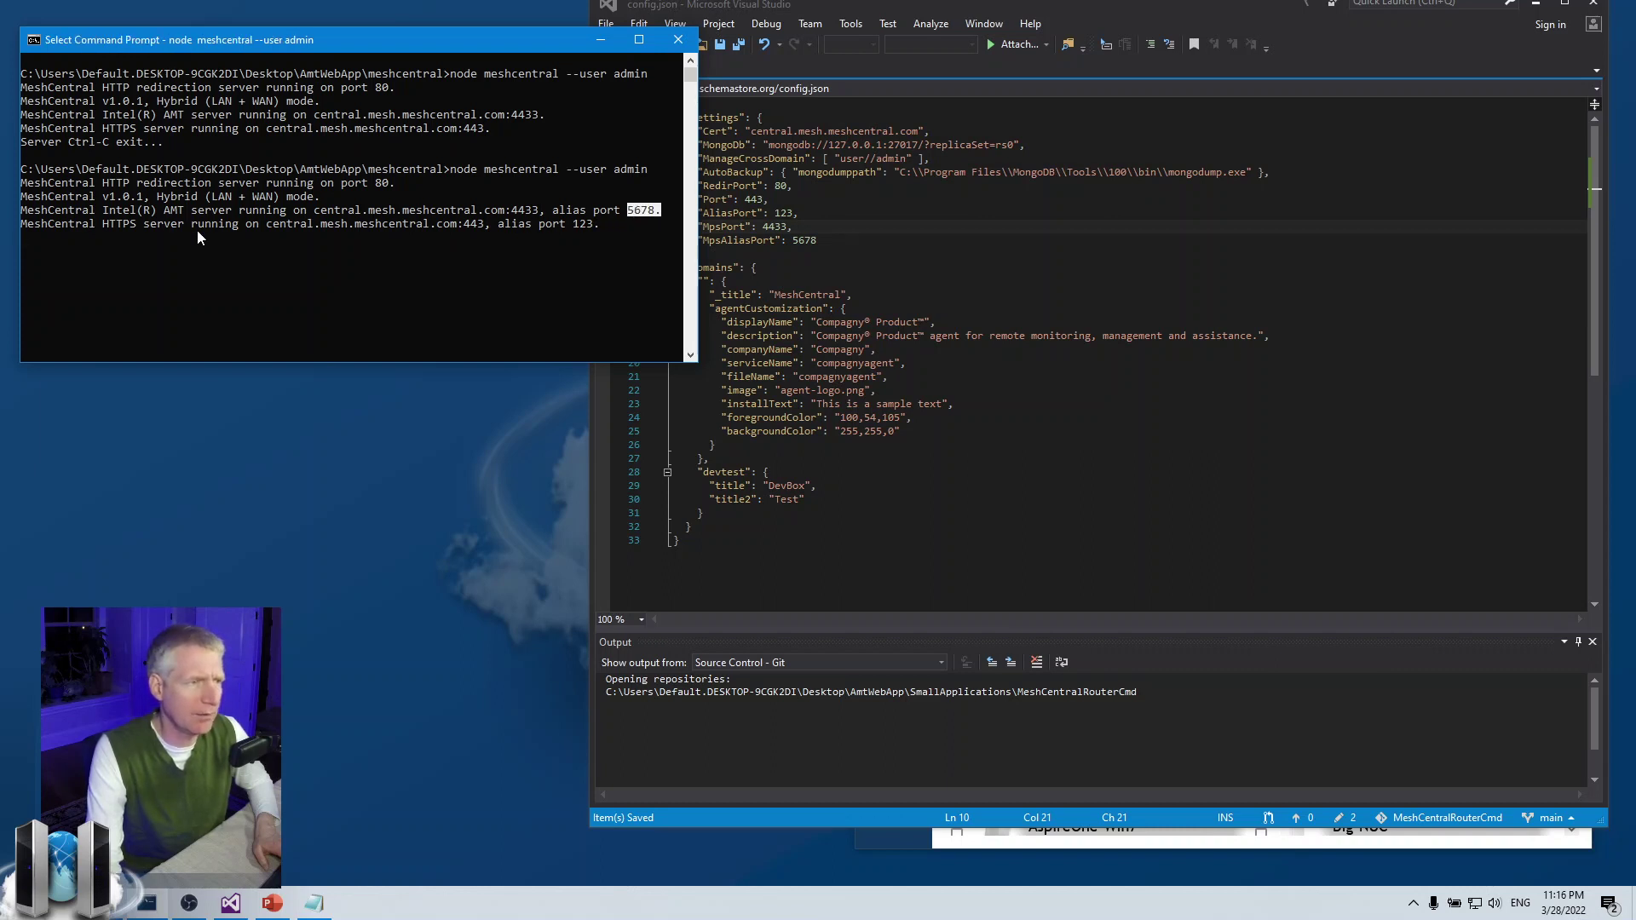
{"action": "left_click_drag", "start_coordinate": [495, 225], "coordinate": [627, 227]}
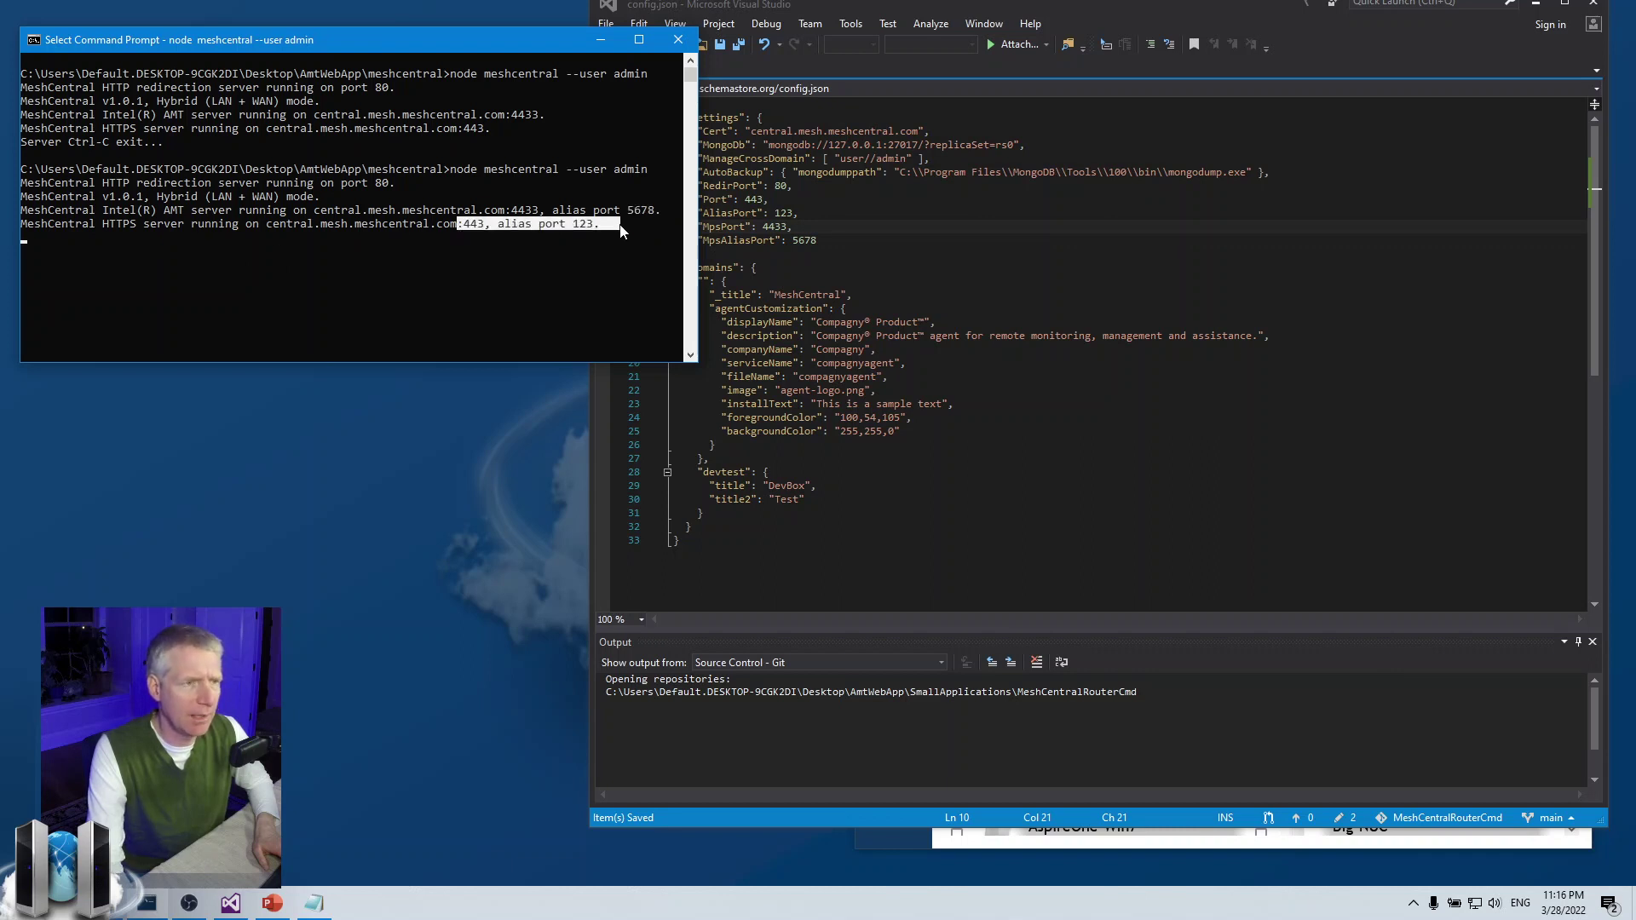
{"action": "left_click", "coordinate": [596, 227]}
{"action": "left_click", "coordinate": [558, 323]}
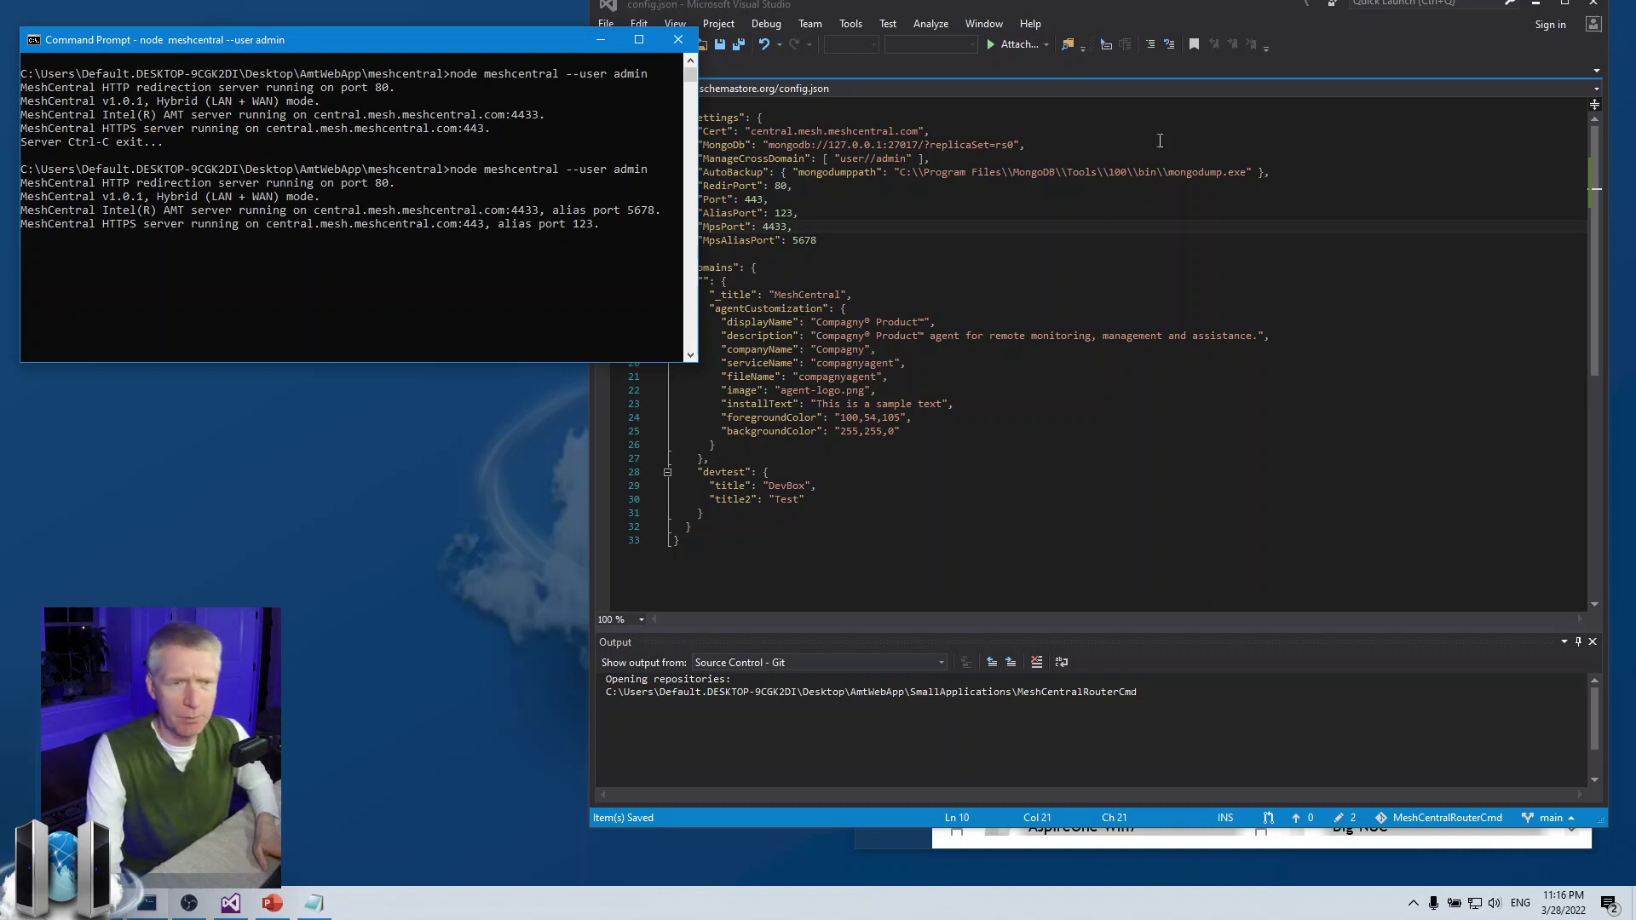
- Minimize Visual Studio and move the MeshCentral browser window into view
{"action": "left_click", "coordinate": [1535, 7]}
{"action": "left_click_drag", "start_coordinate": [1170, 243], "coordinate": [1057, 61]}
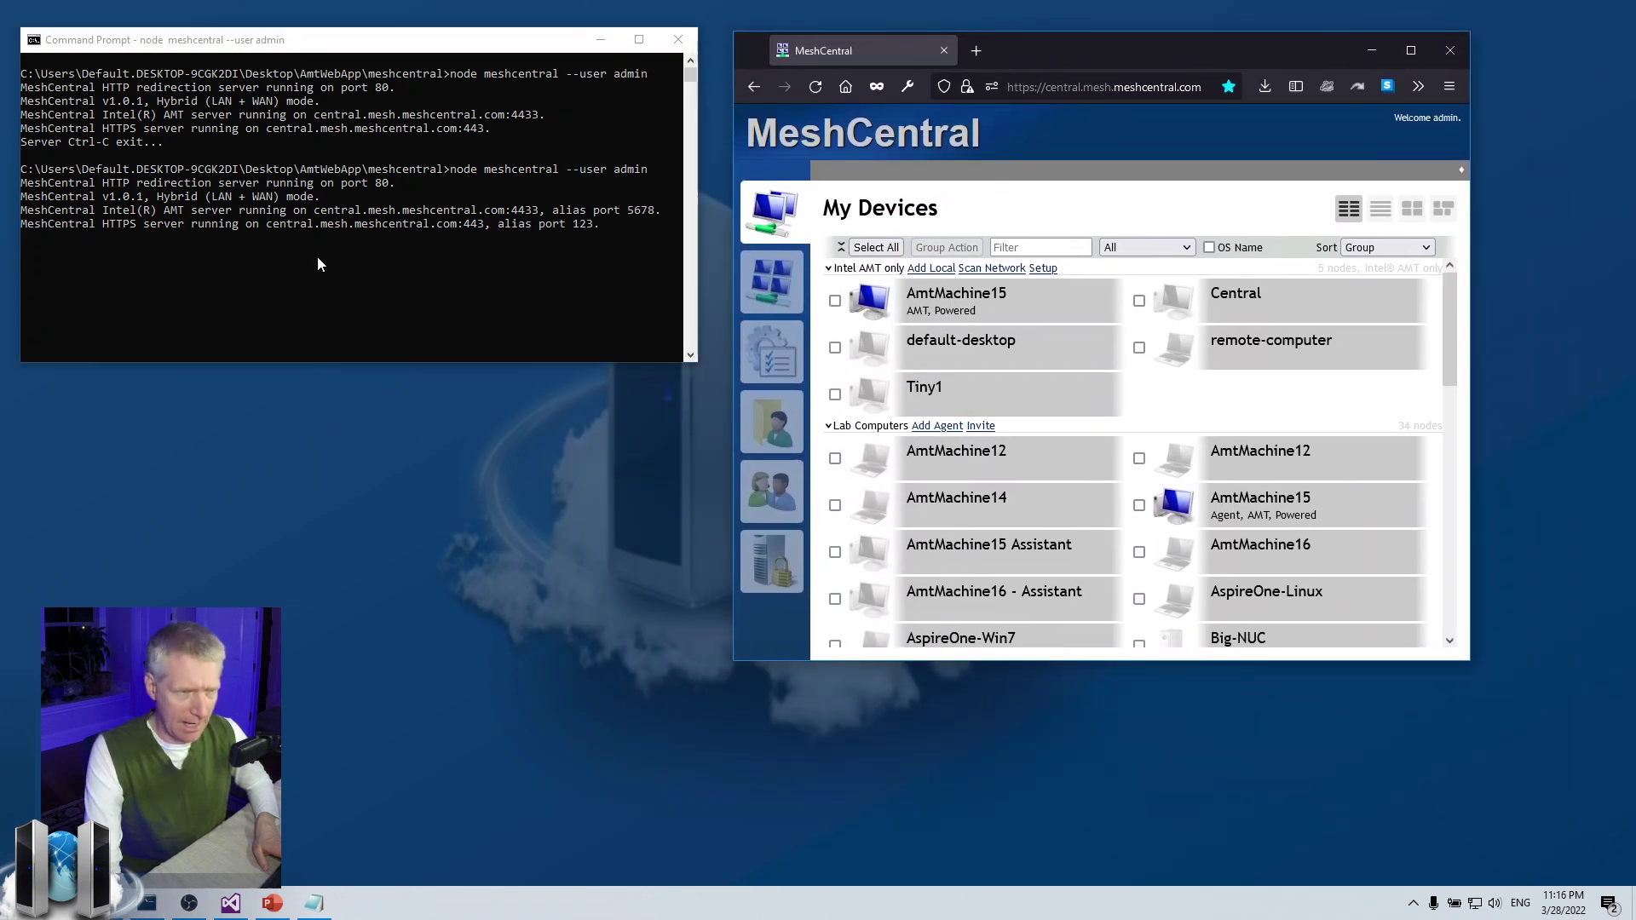
- Open the Add Mesh Agent dialog for the Lab Computers group
{"action": "left_click", "coordinate": [583, 228]}
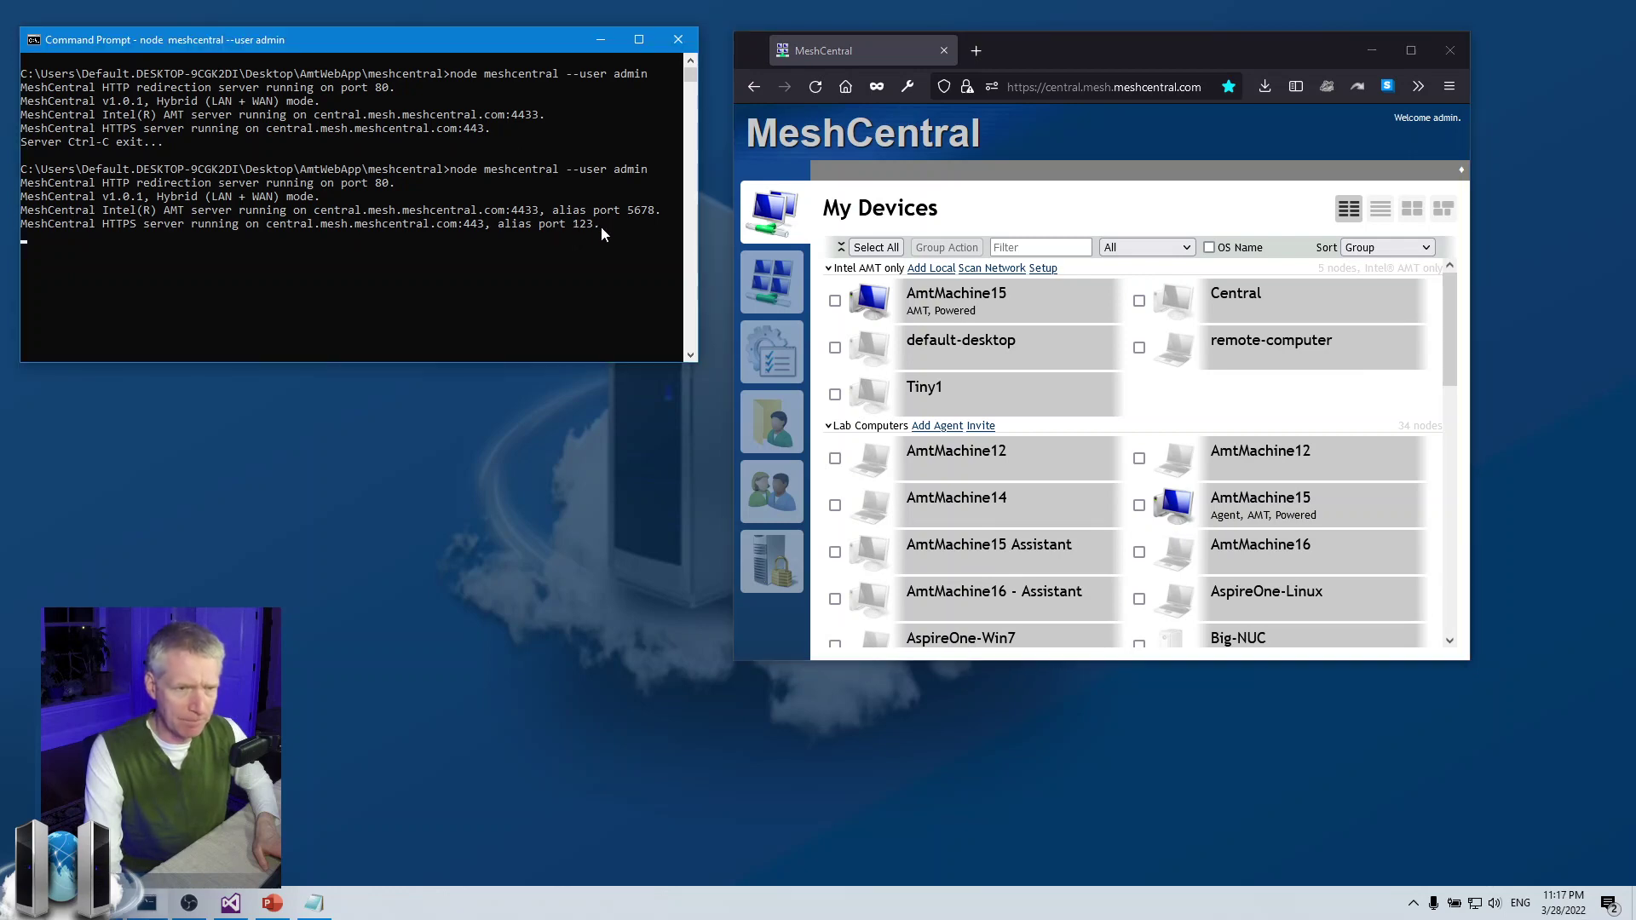
{"action": "left_click", "coordinate": [940, 425]}
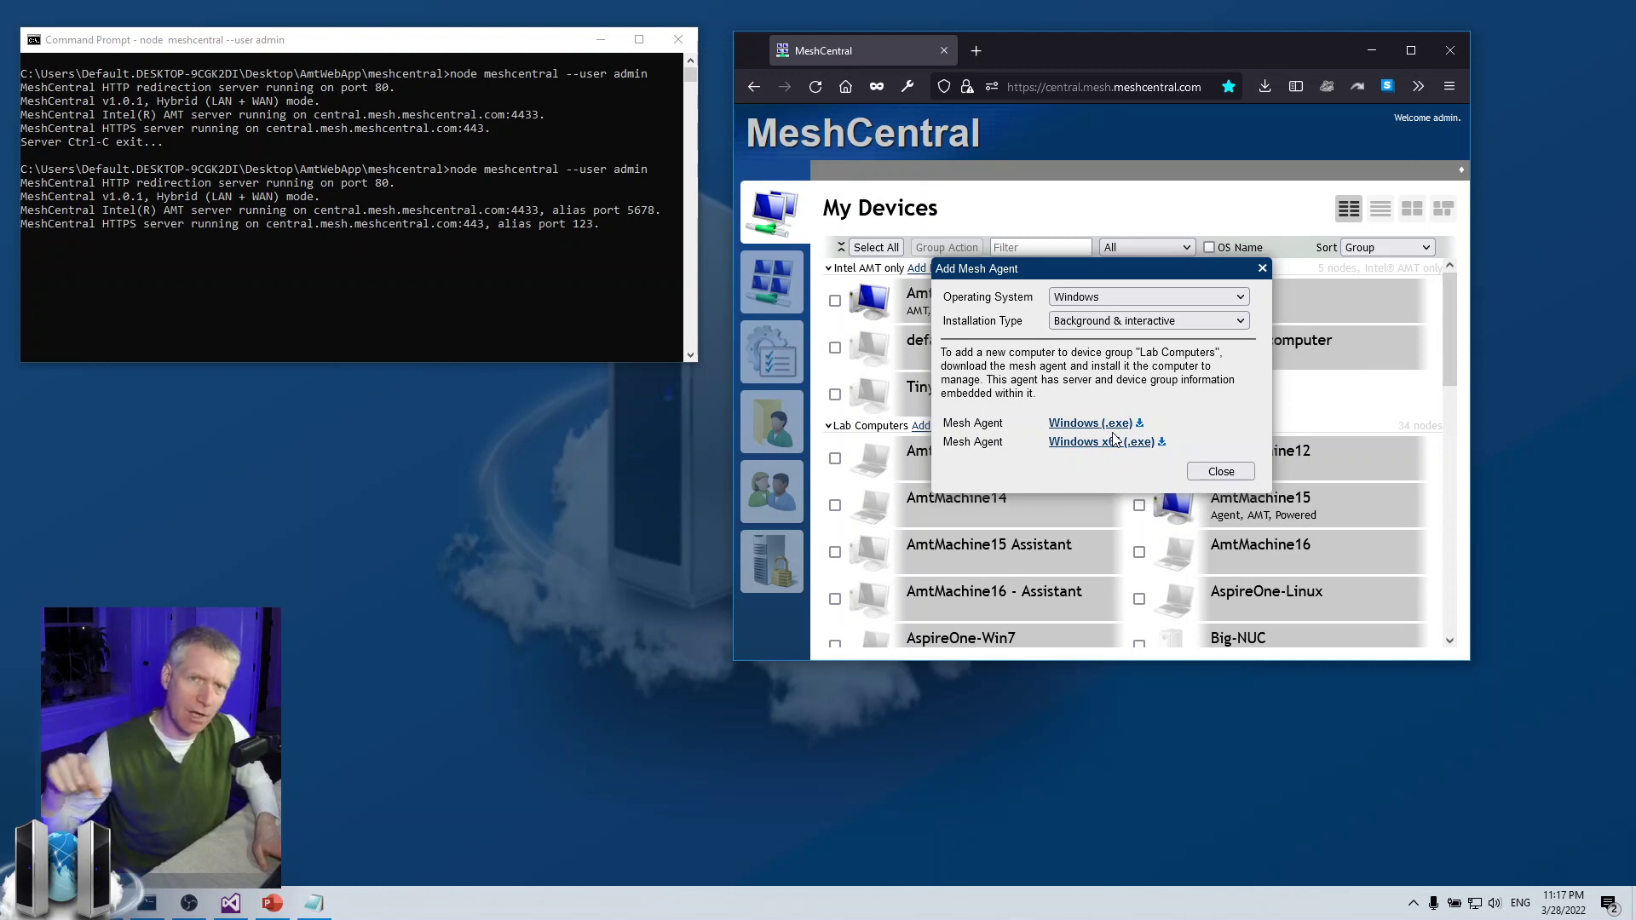
- Reload the site with ?debug=1 and reopen the Lab Computers add-agent dialog
{"action": "left_click", "coordinate": [1261, 268]}
{"action": "left_click", "coordinate": [1160, 86]}
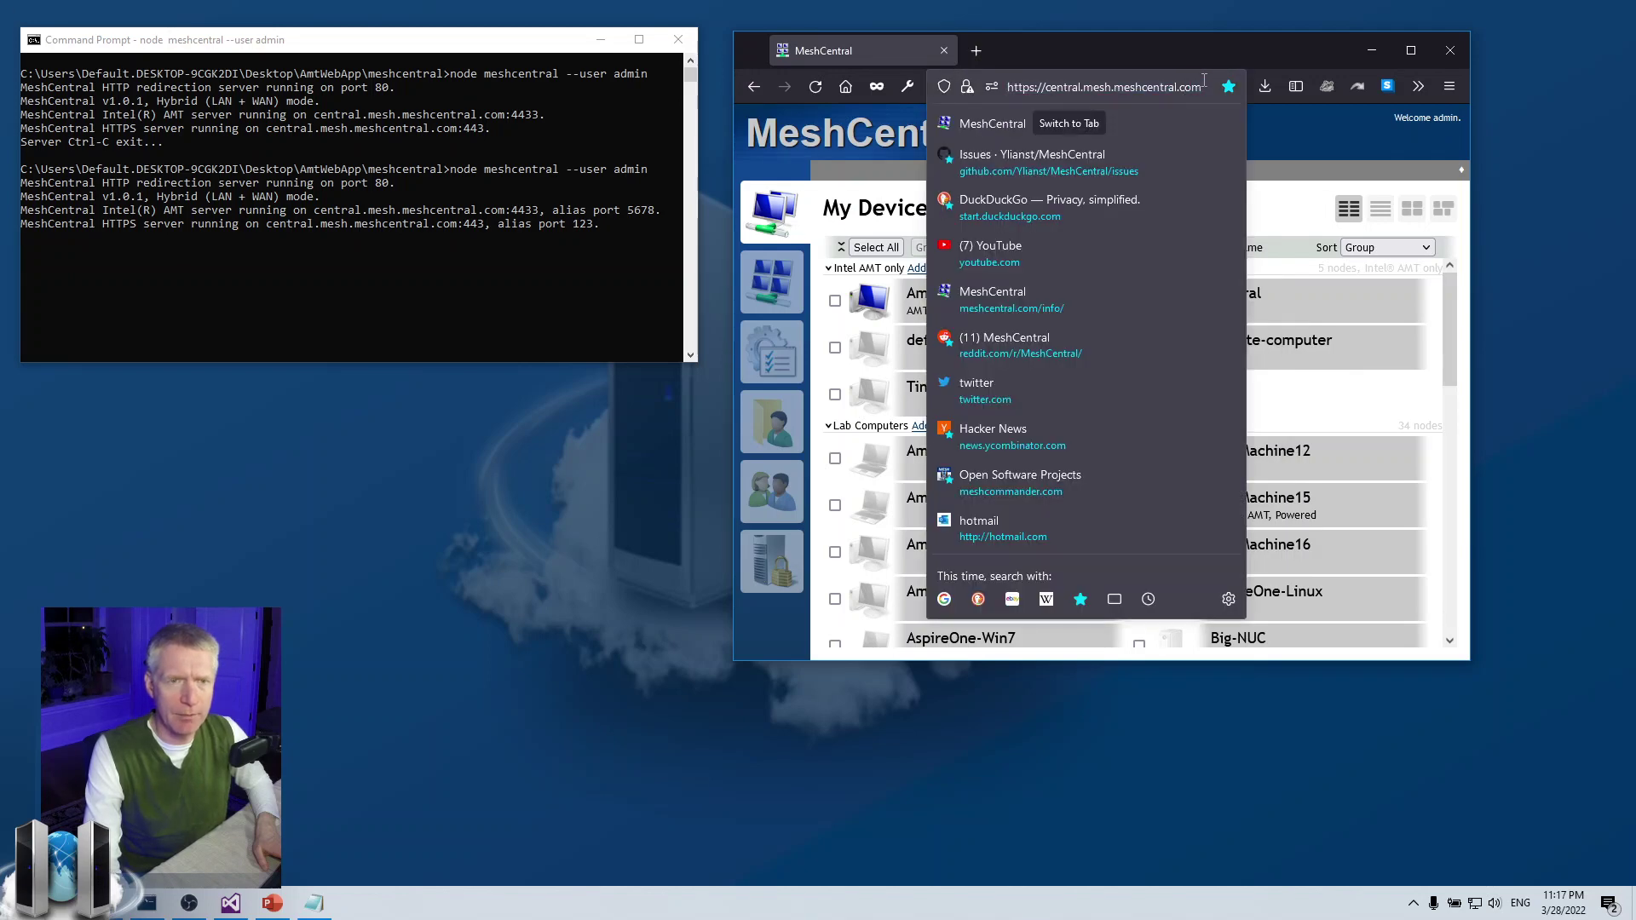
{"action": "type", "text": "?debug=1"}
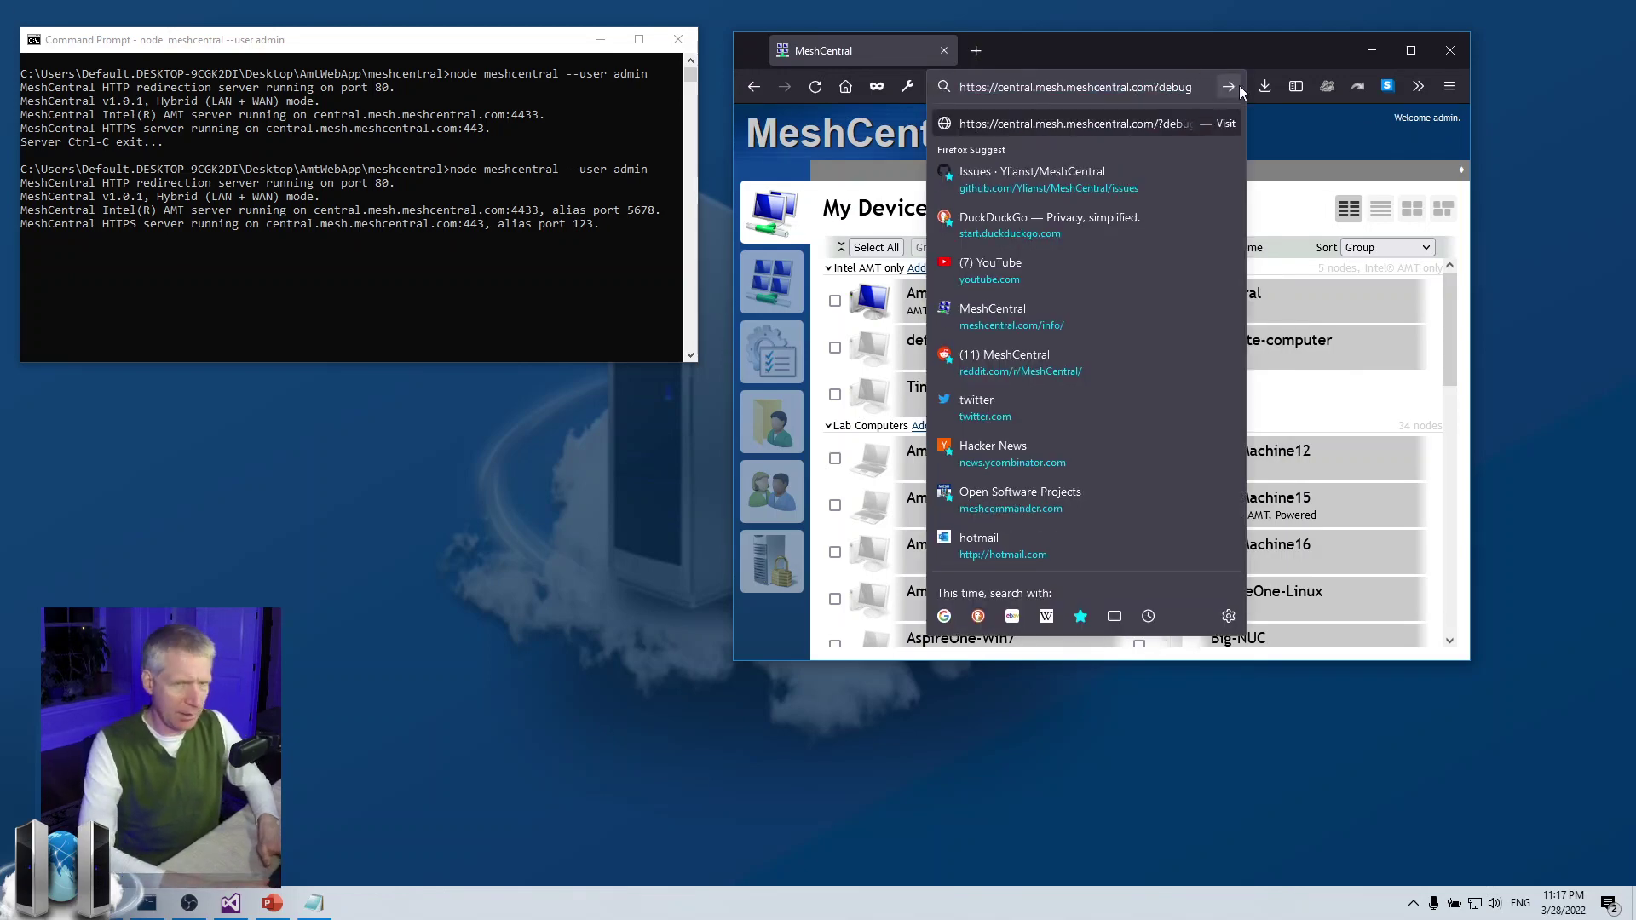
{"action": "key", "text": "Return"}
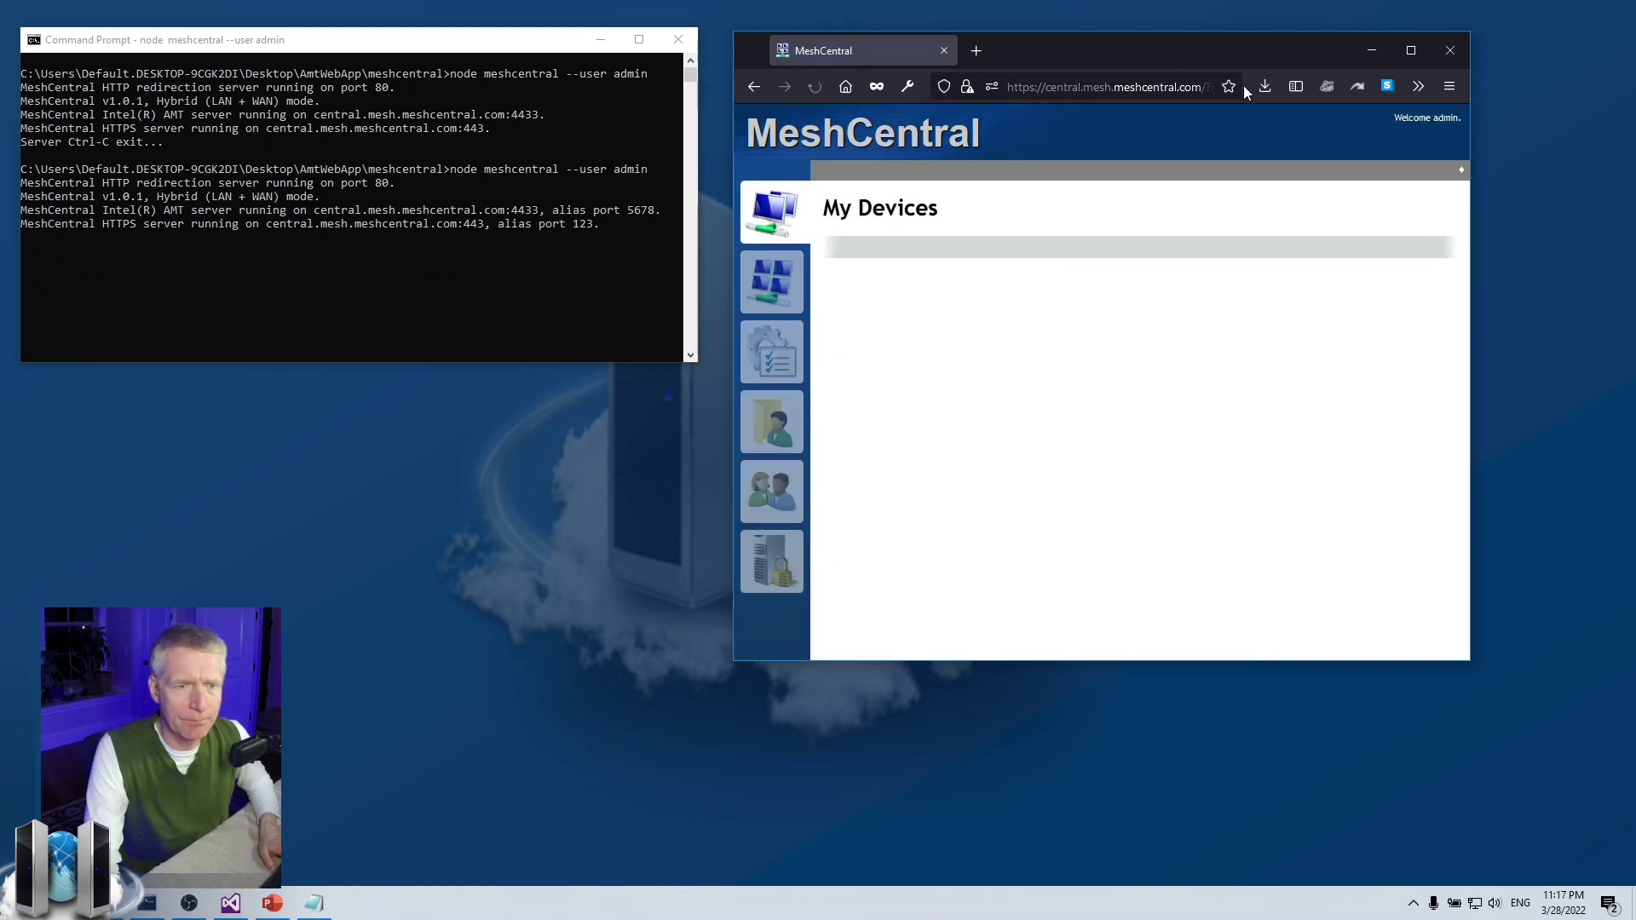
{"action": "left_click", "coordinate": [937, 426]}
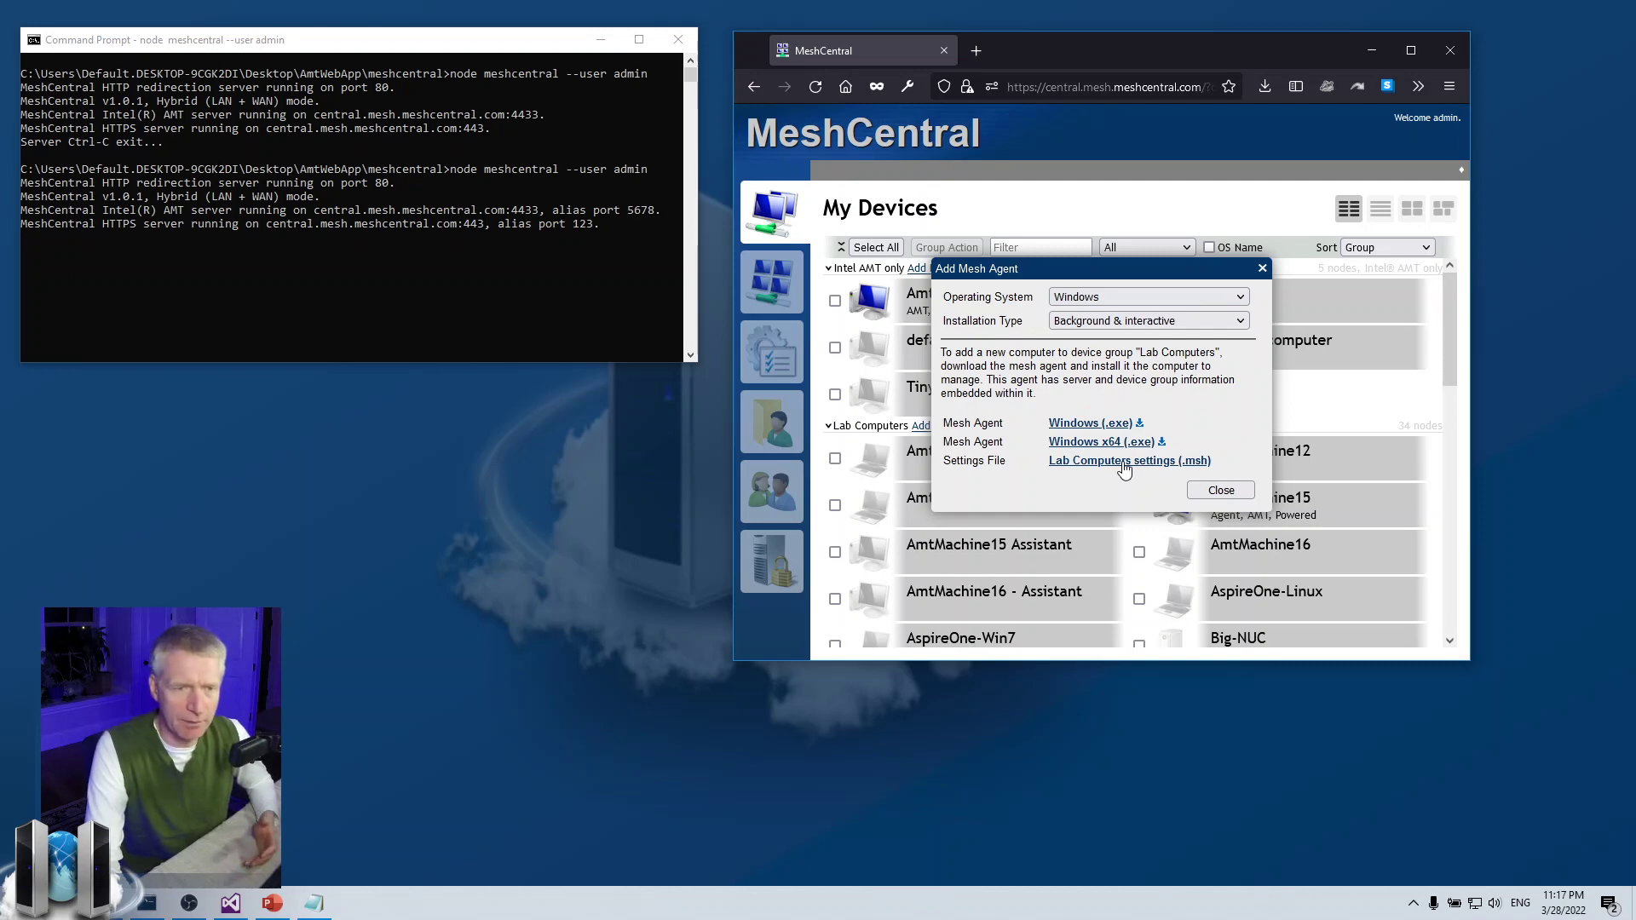
- Download the Lab Computers agent settings (.msh) file and open it in Notepad
{"action": "left_click", "coordinate": [1125, 464]}
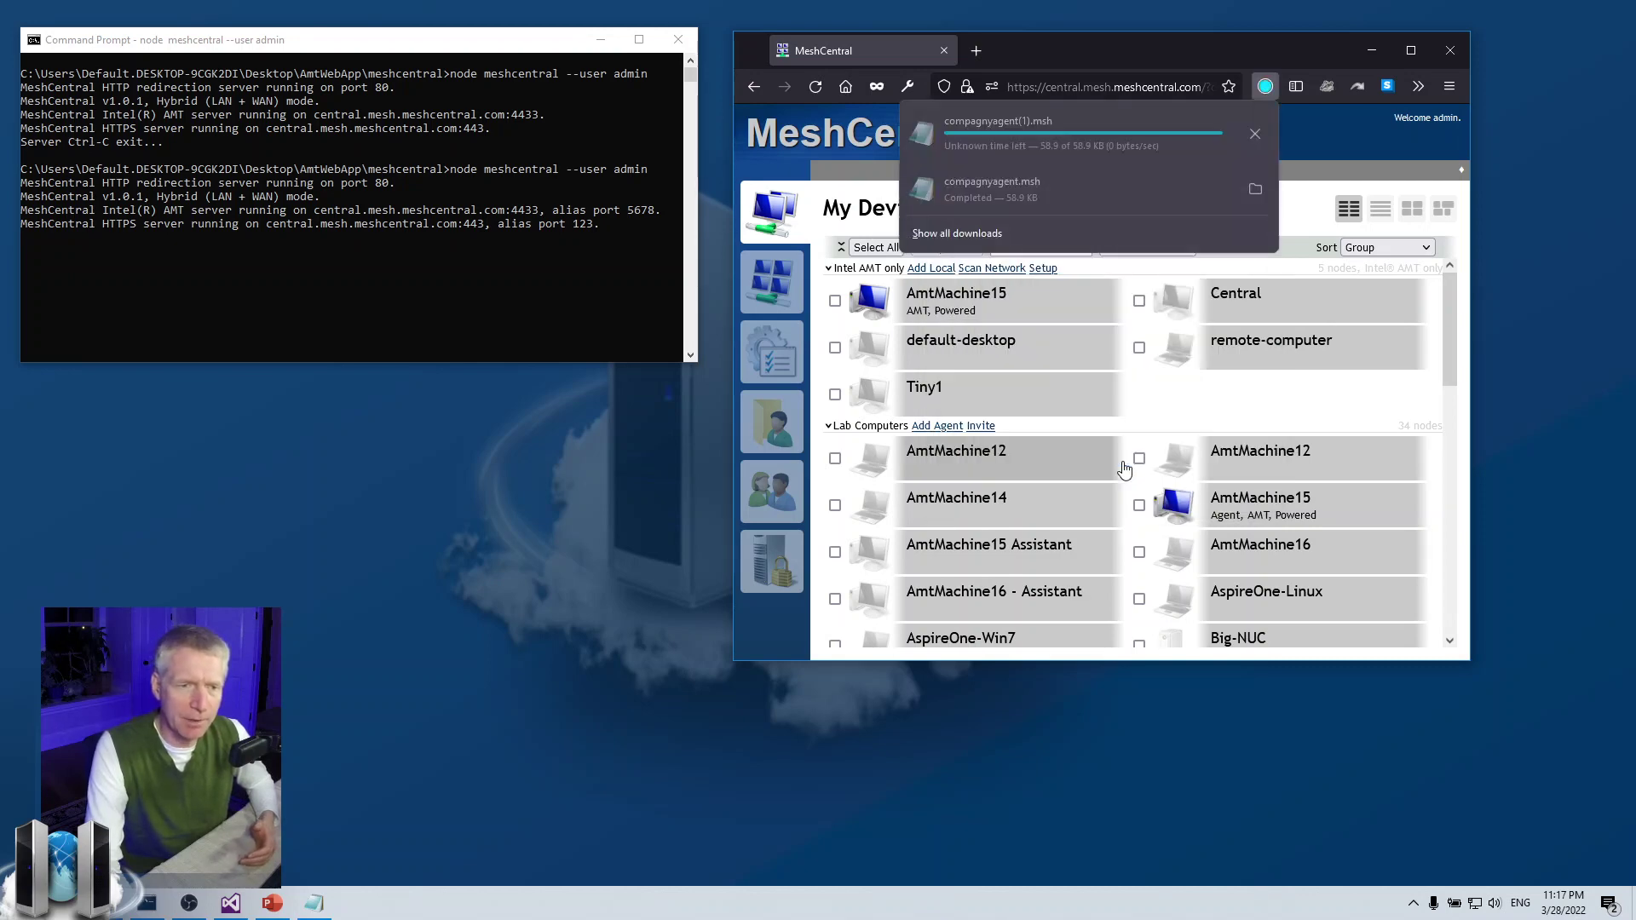
{"action": "left_click", "coordinate": [1042, 125]}
{"action": "left_click", "coordinate": [1240, 381]}
{"action": "left_click", "coordinate": [854, 422]}
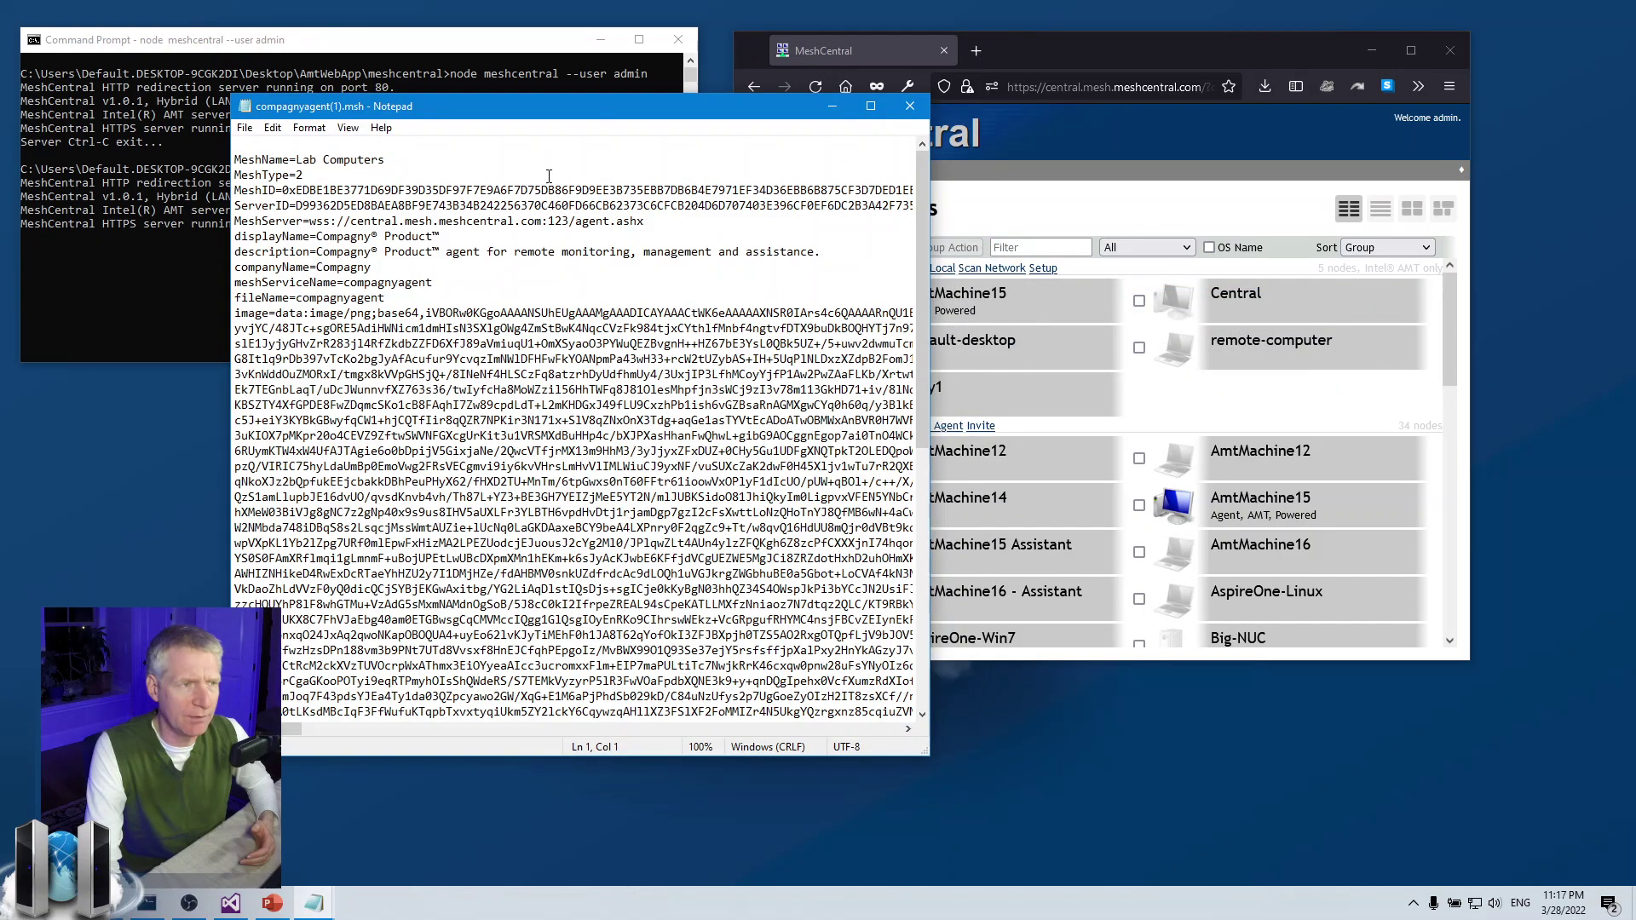
{"action": "left_click_drag", "start_coordinate": [543, 117], "coordinate": [799, 338]}
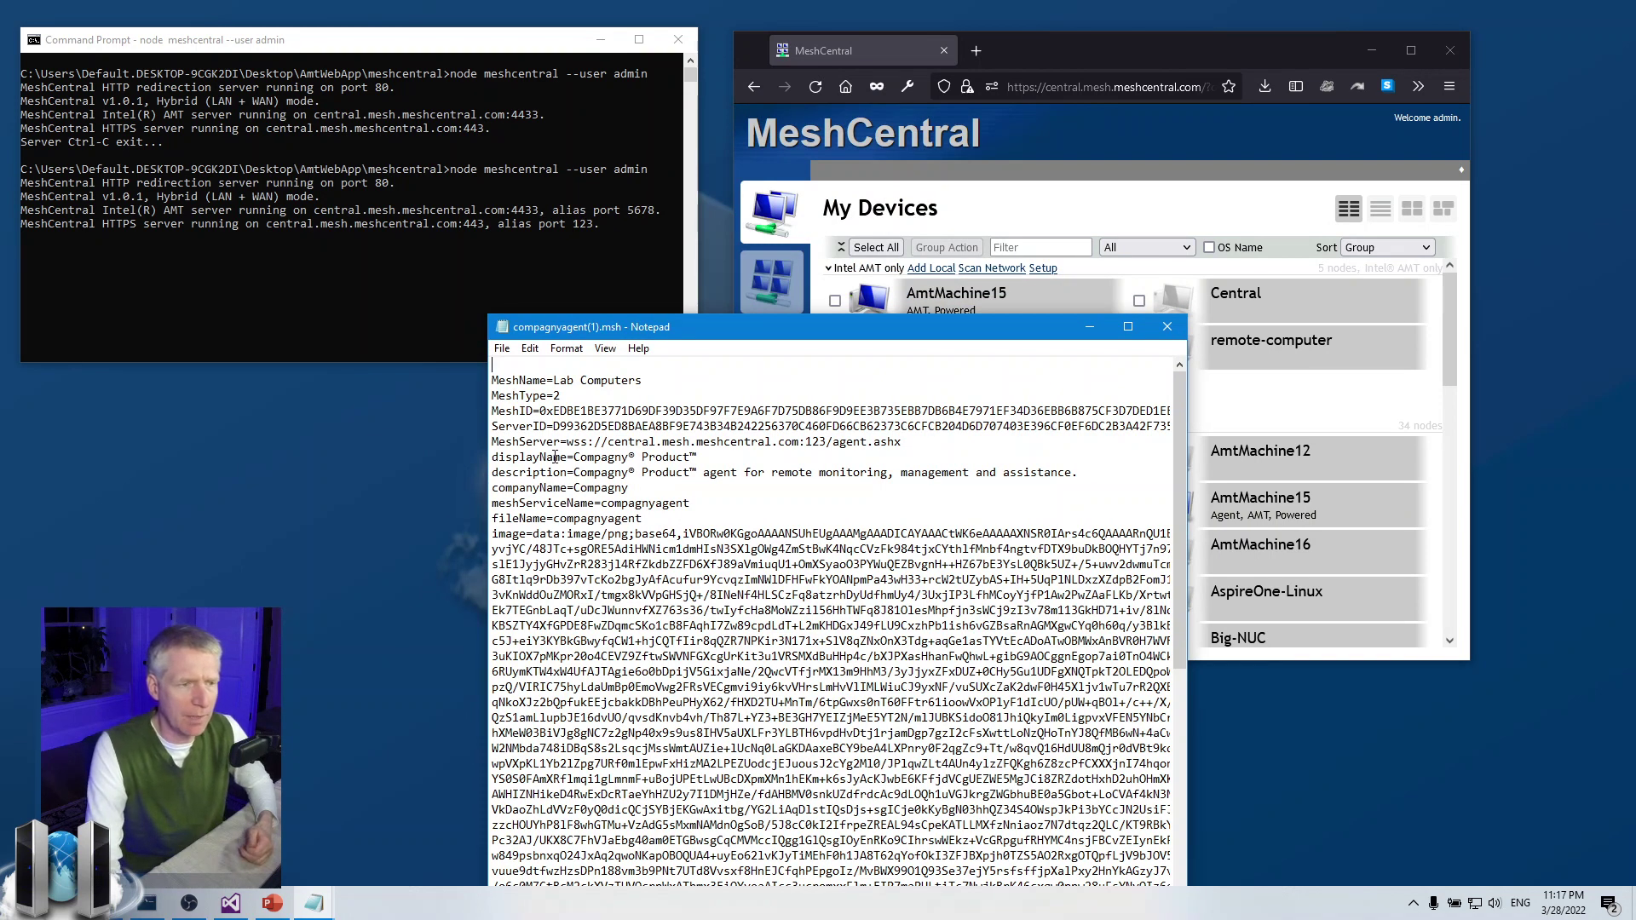
- Highlight the displayName, MeshID, ServerID and MeshServer values, pointing out port 123
{"action": "left_click_drag", "start_coordinate": [547, 459], "coordinate": [723, 457]}
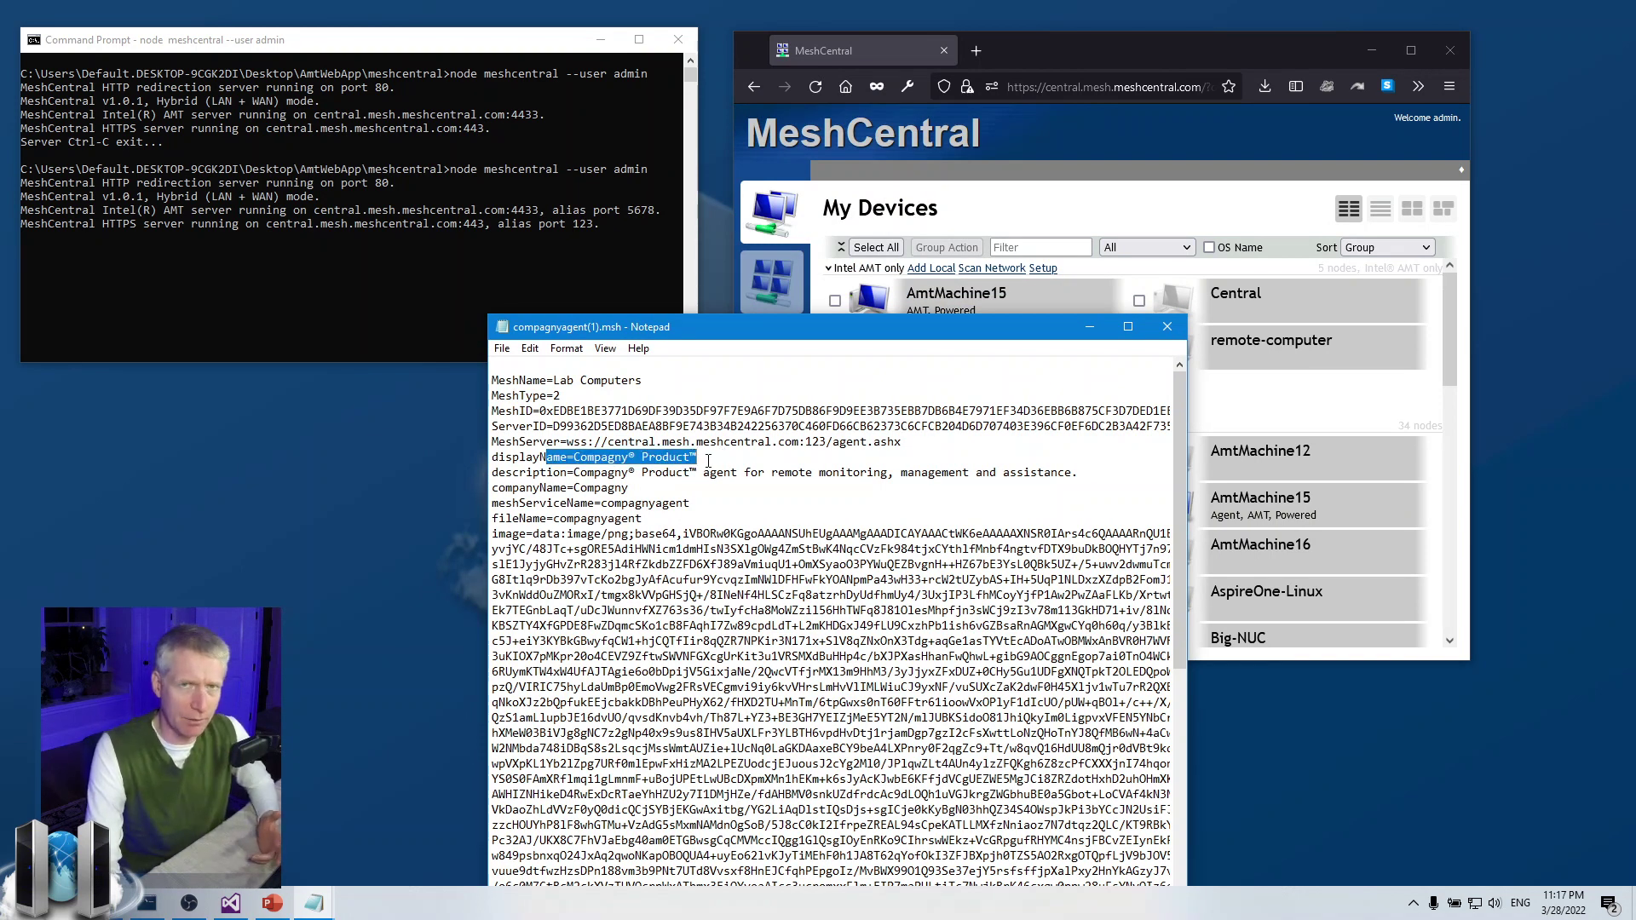
{"action": "left_click_drag", "start_coordinate": [525, 410], "coordinate": [733, 409]}
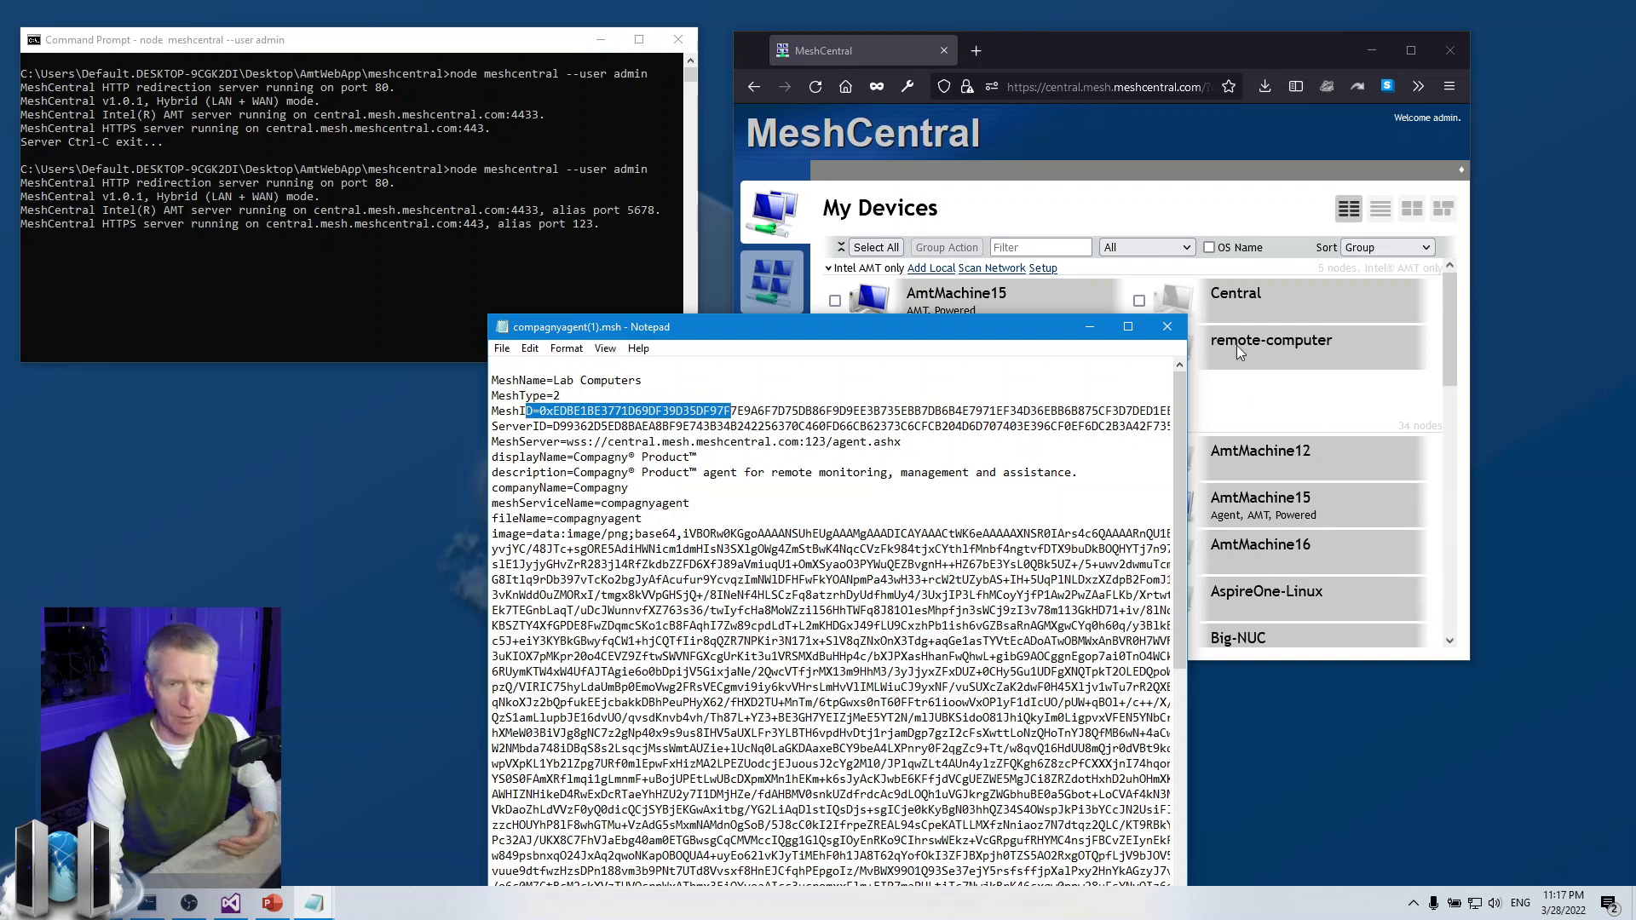
{"action": "left_click_drag", "start_coordinate": [509, 427], "coordinate": [733, 427]}
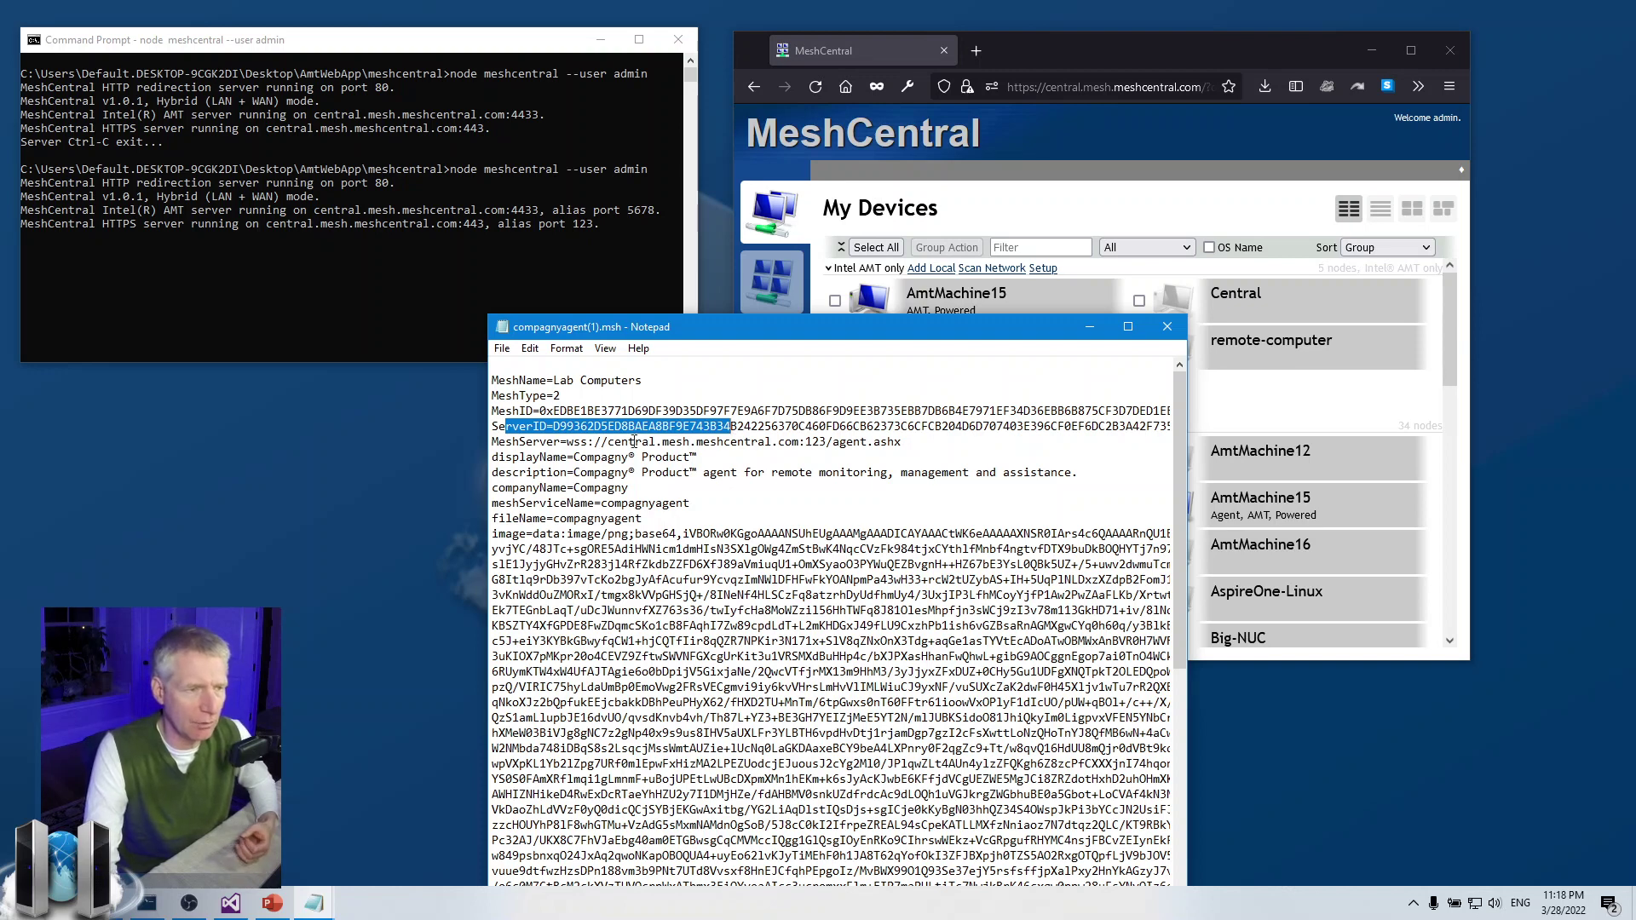
{"action": "left_click_drag", "start_coordinate": [495, 443], "coordinate": [709, 443]}
{"action": "left_click_drag", "start_coordinate": [809, 443], "coordinate": [832, 443]}
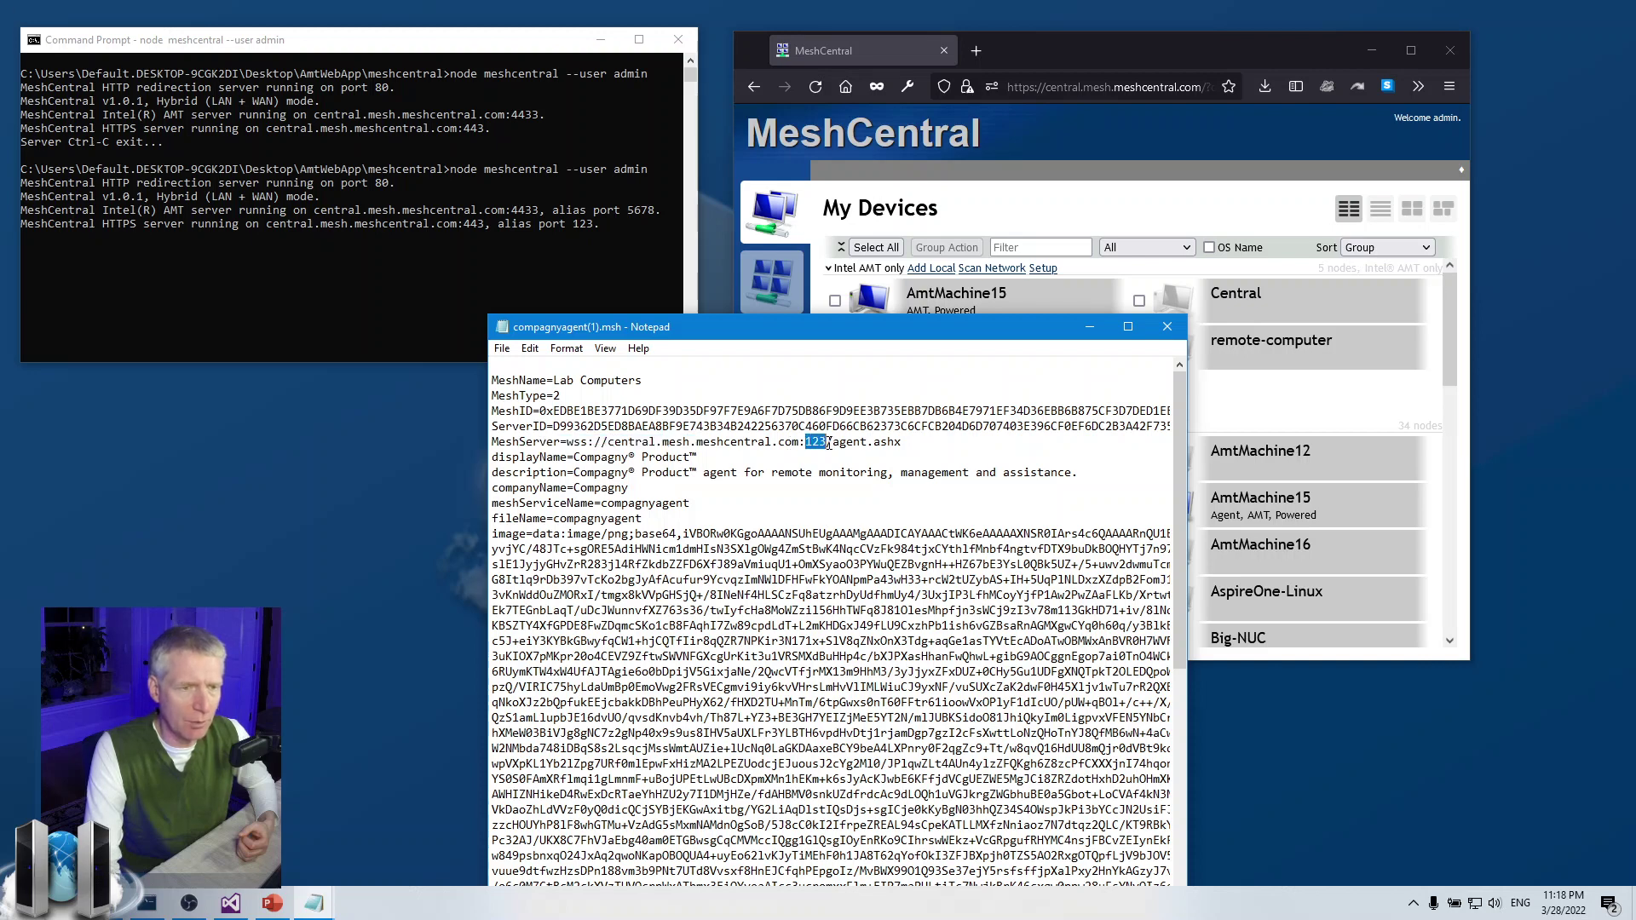
- Reposition Notepad and select port 123 in the MeshServer line for emphasis
{"action": "left_click_drag", "start_coordinate": [841, 328], "coordinate": [721, 470]}
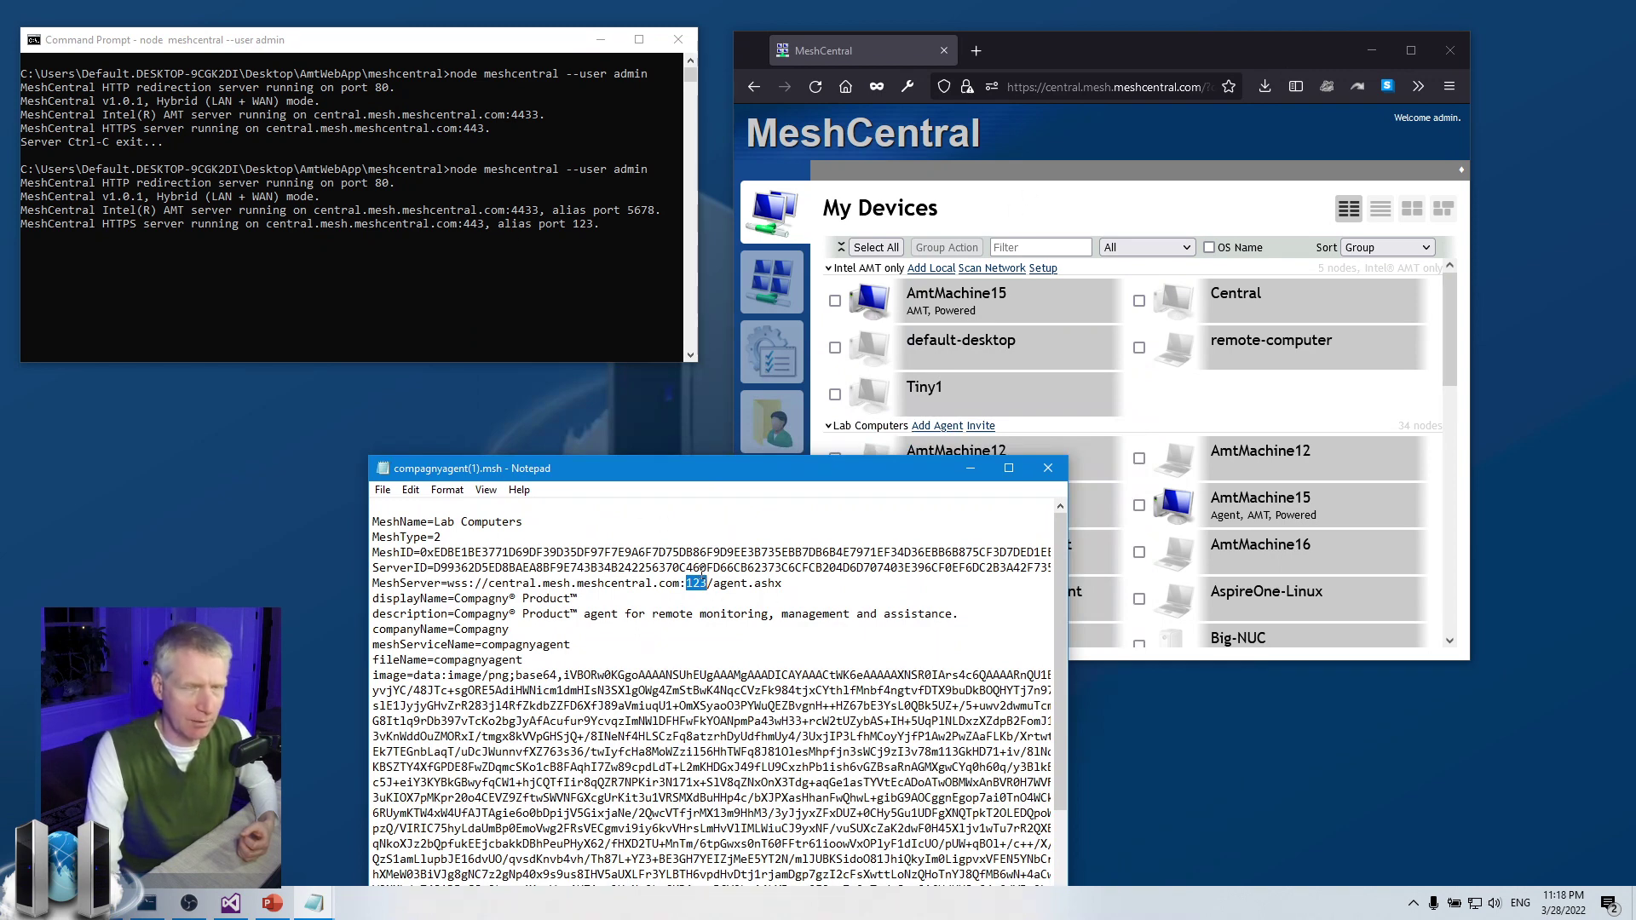
{"action": "left_click", "coordinate": [686, 583]}
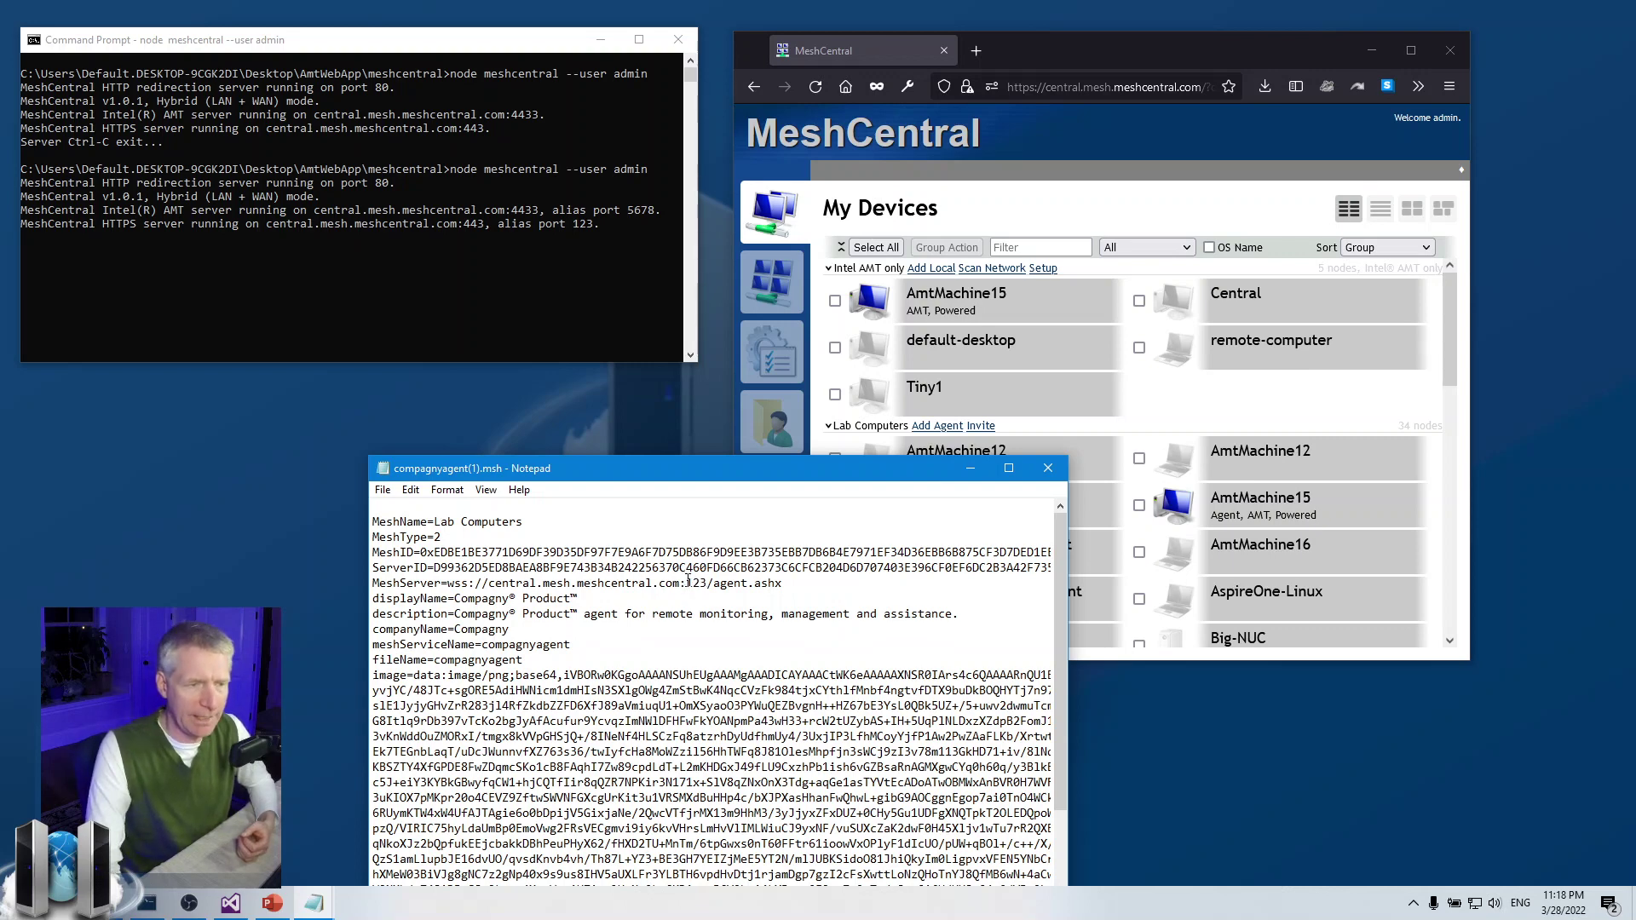
{"action": "double_click", "coordinate": [687, 584]}
{"action": "left_click", "coordinate": [989, 530]}
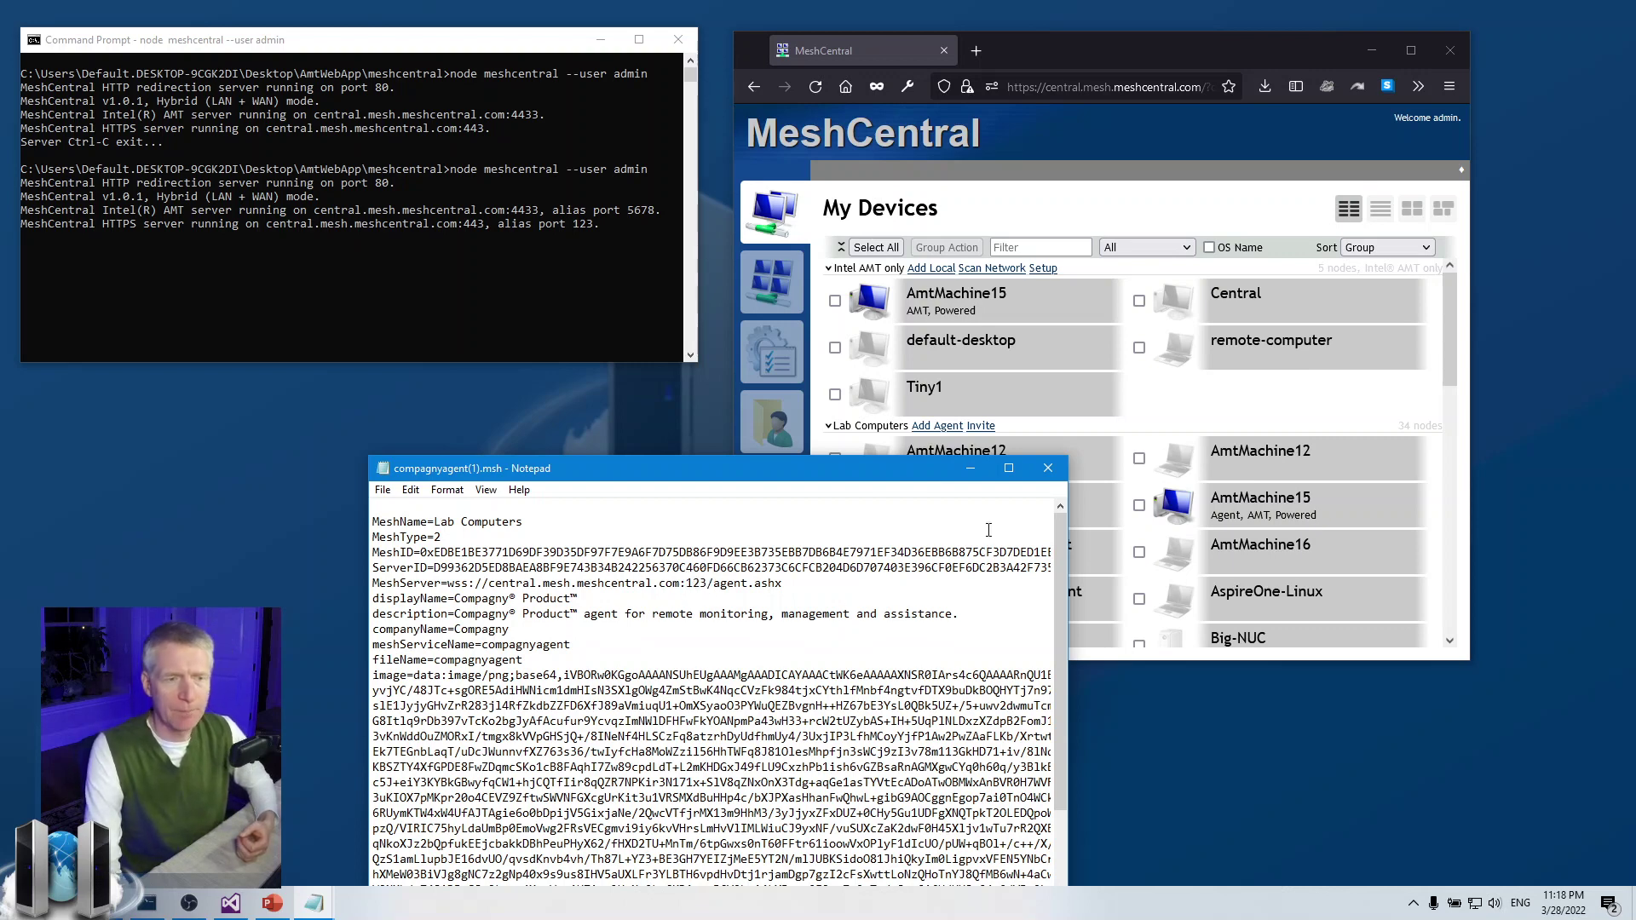
- Close Notepad and show the Lab Computers add-agent dialog with Mobile device selected for the QR code
{"action": "left_click", "coordinate": [1059, 471]}
{"action": "left_click", "coordinate": [938, 424]}
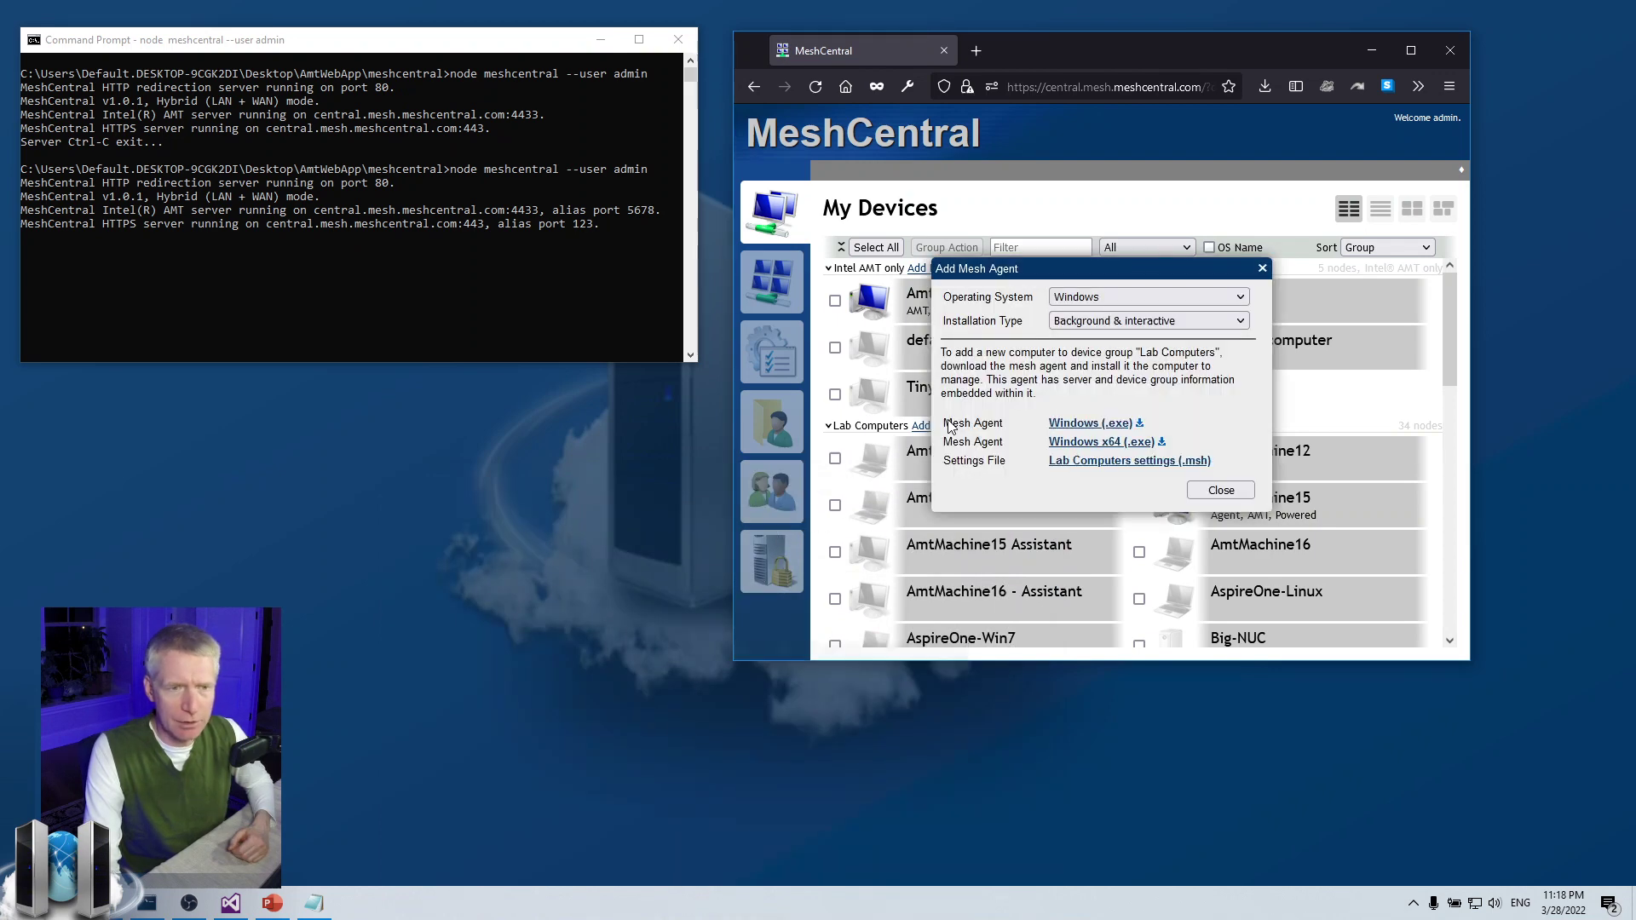
{"action": "left_click", "coordinate": [1131, 295]}
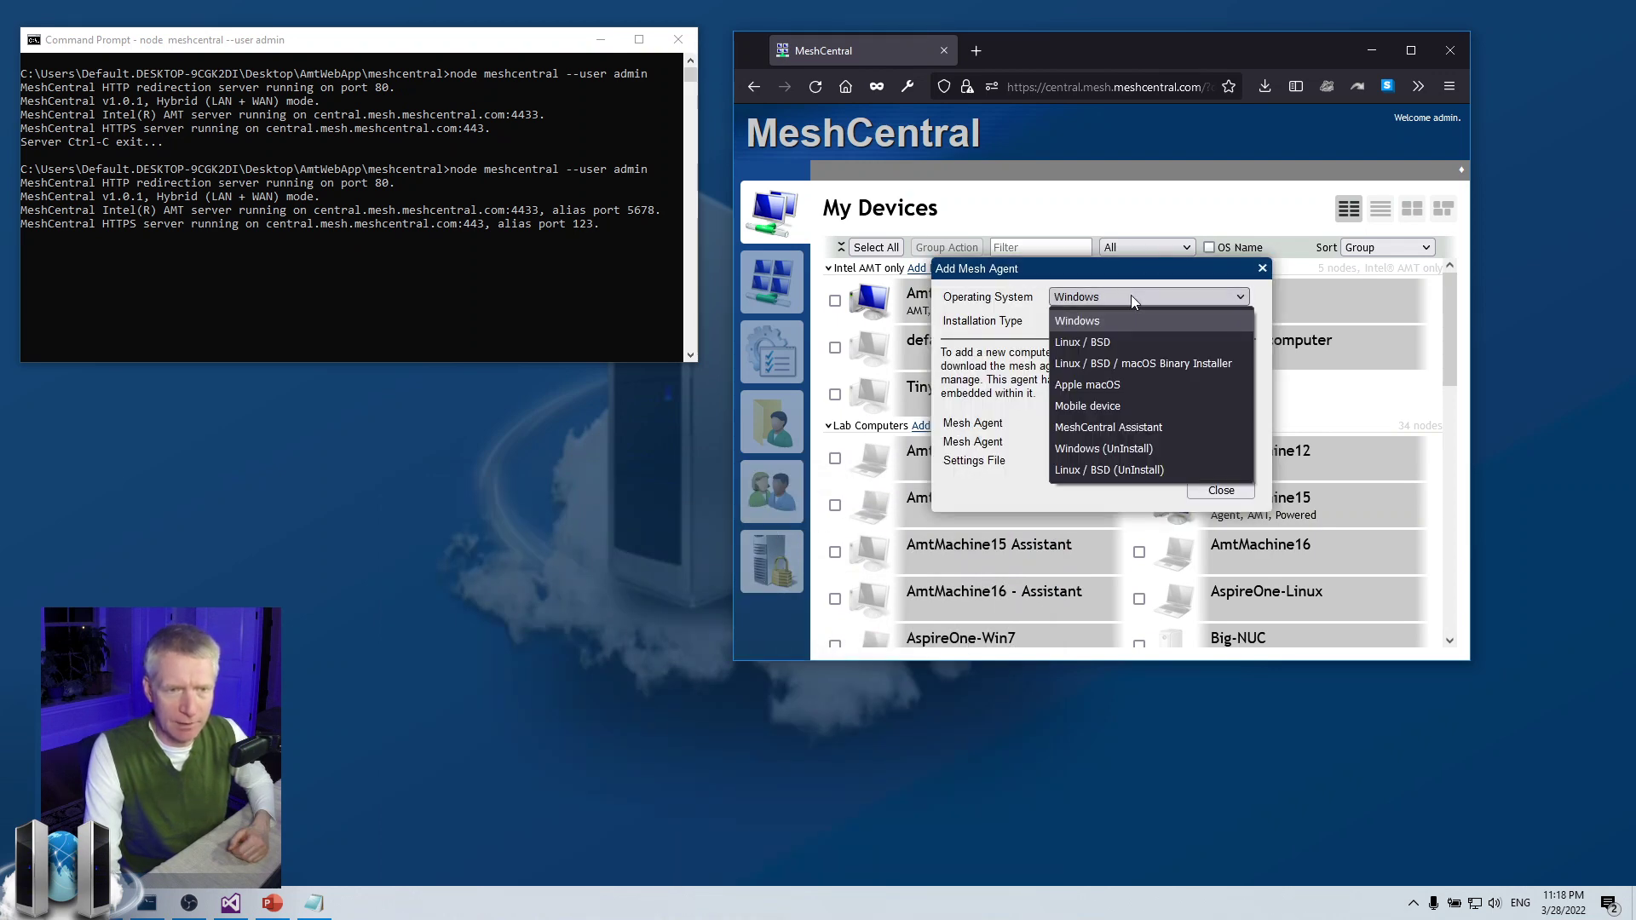
{"action": "left_click", "coordinate": [1109, 405]}
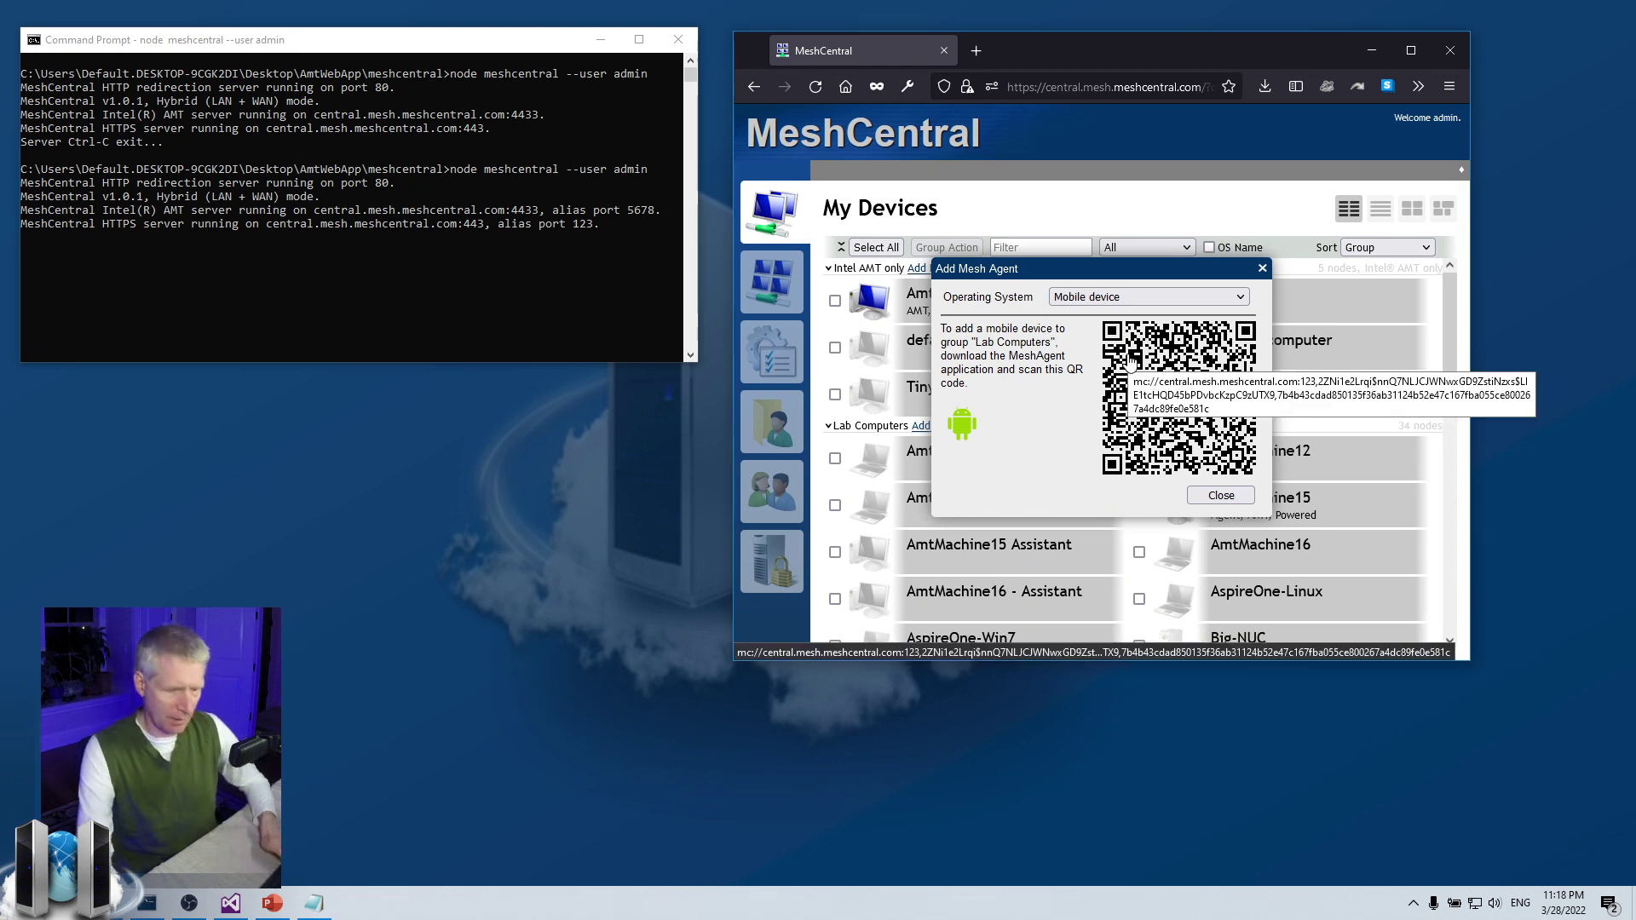
{"action": "key", "text": "super"}
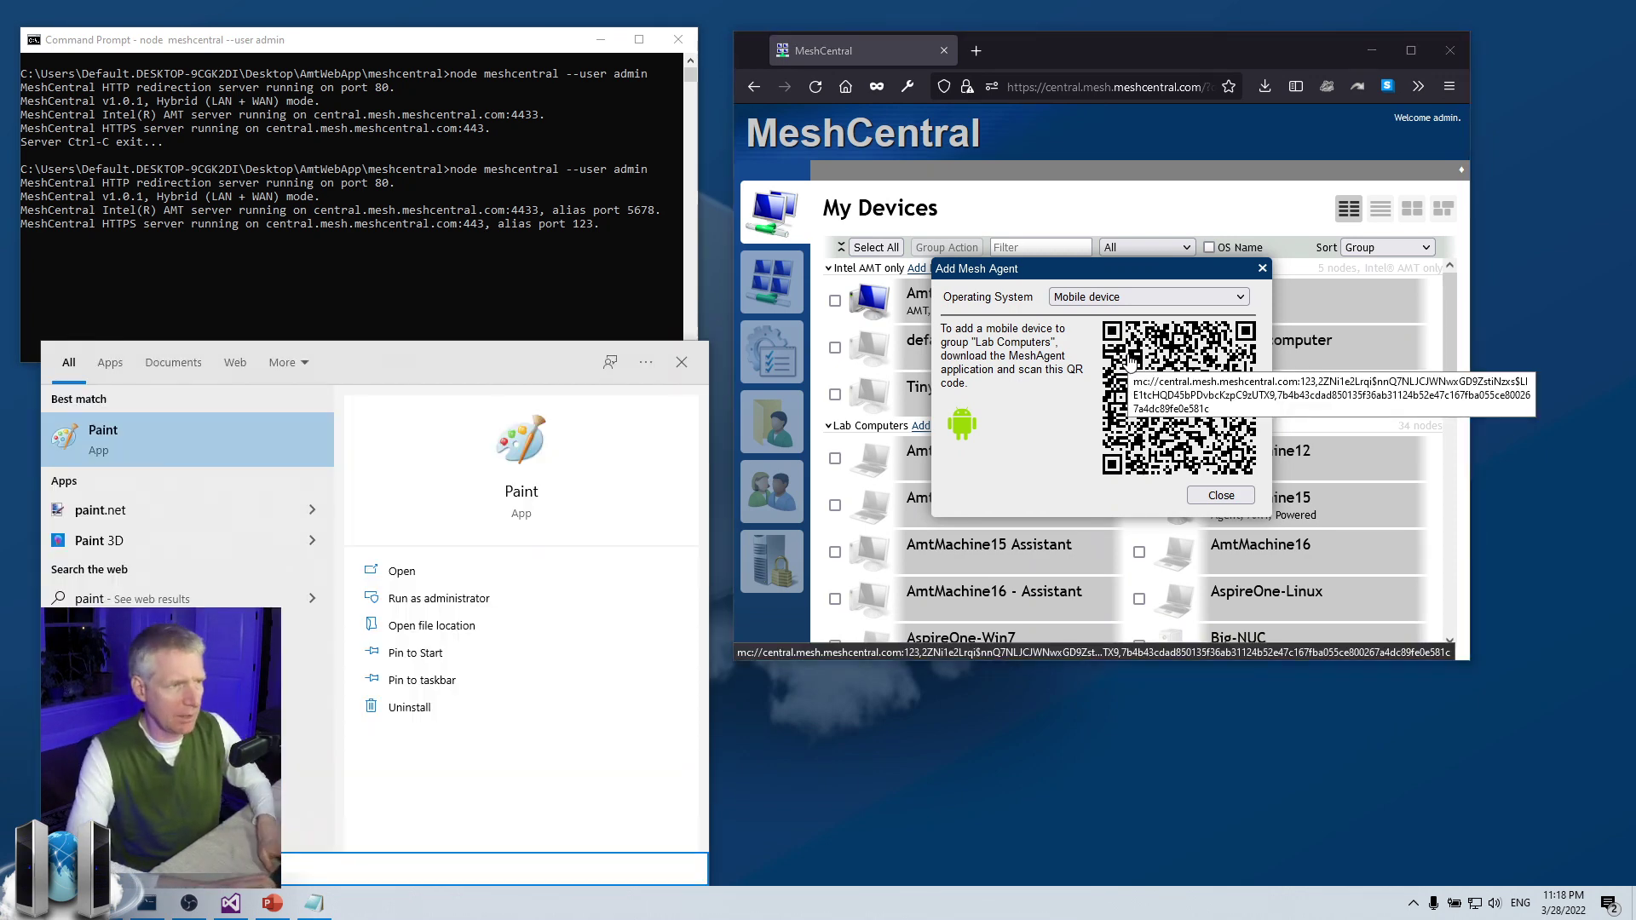
{"action": "type", "text": "paint"}
{"action": "key", "text": "Return"}
{"action": "key", "text": "ctrl+v"}
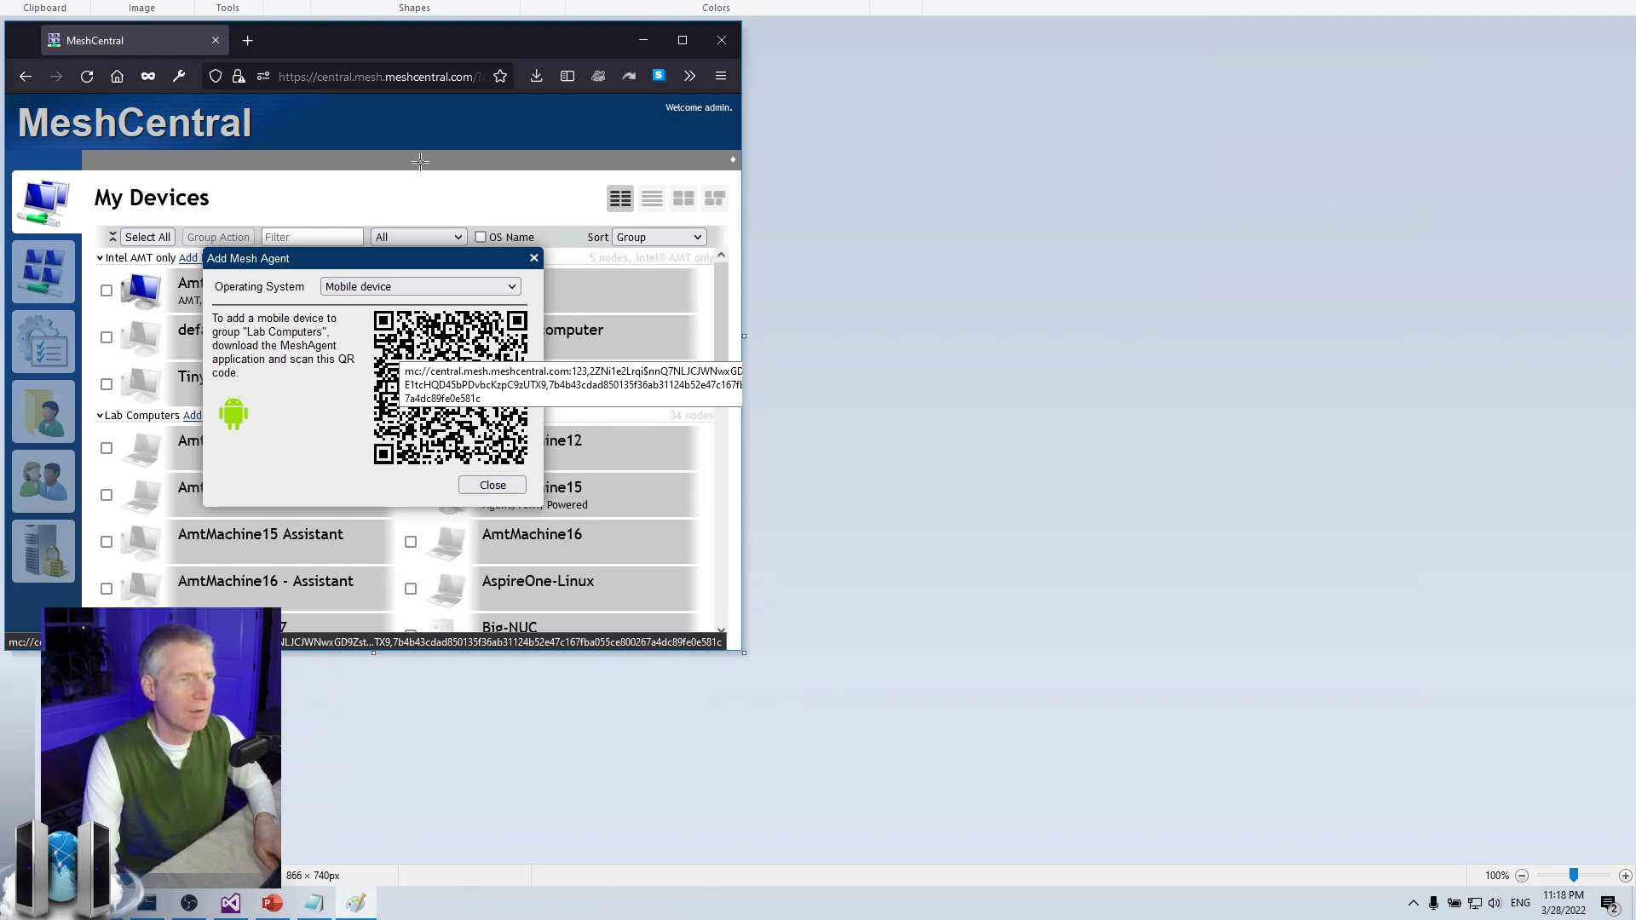
{"action": "left_click_drag", "start_coordinate": [551, 348], "coordinate": [612, 393]}
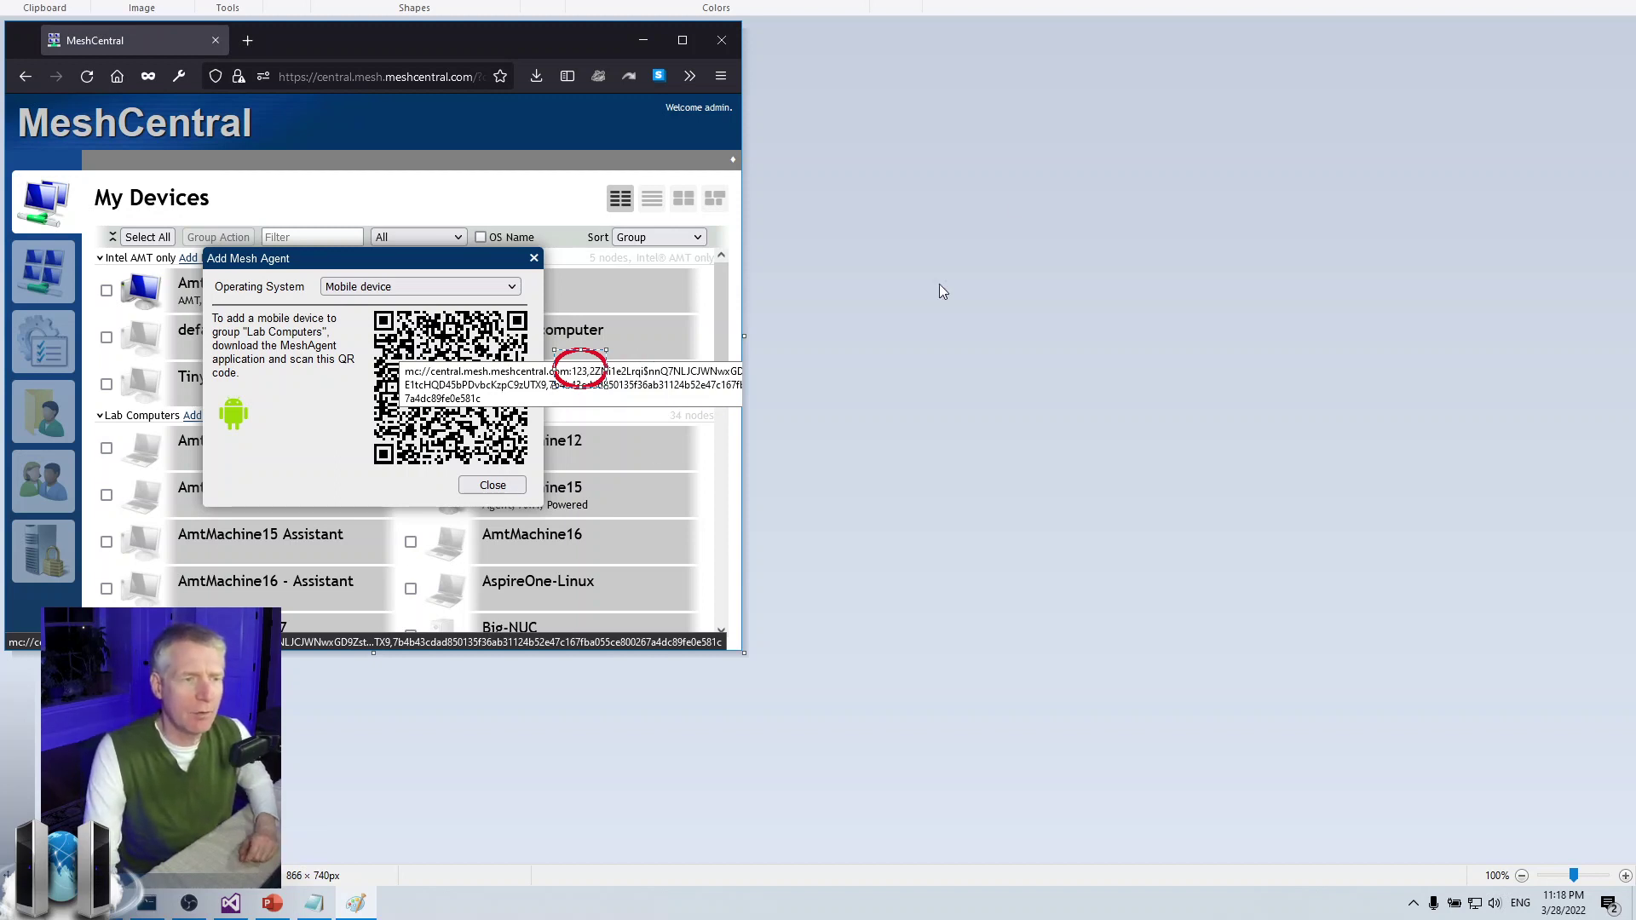
{"action": "key", "text": "alt+F4"}
{"action": "left_click", "coordinate": [847, 399]}
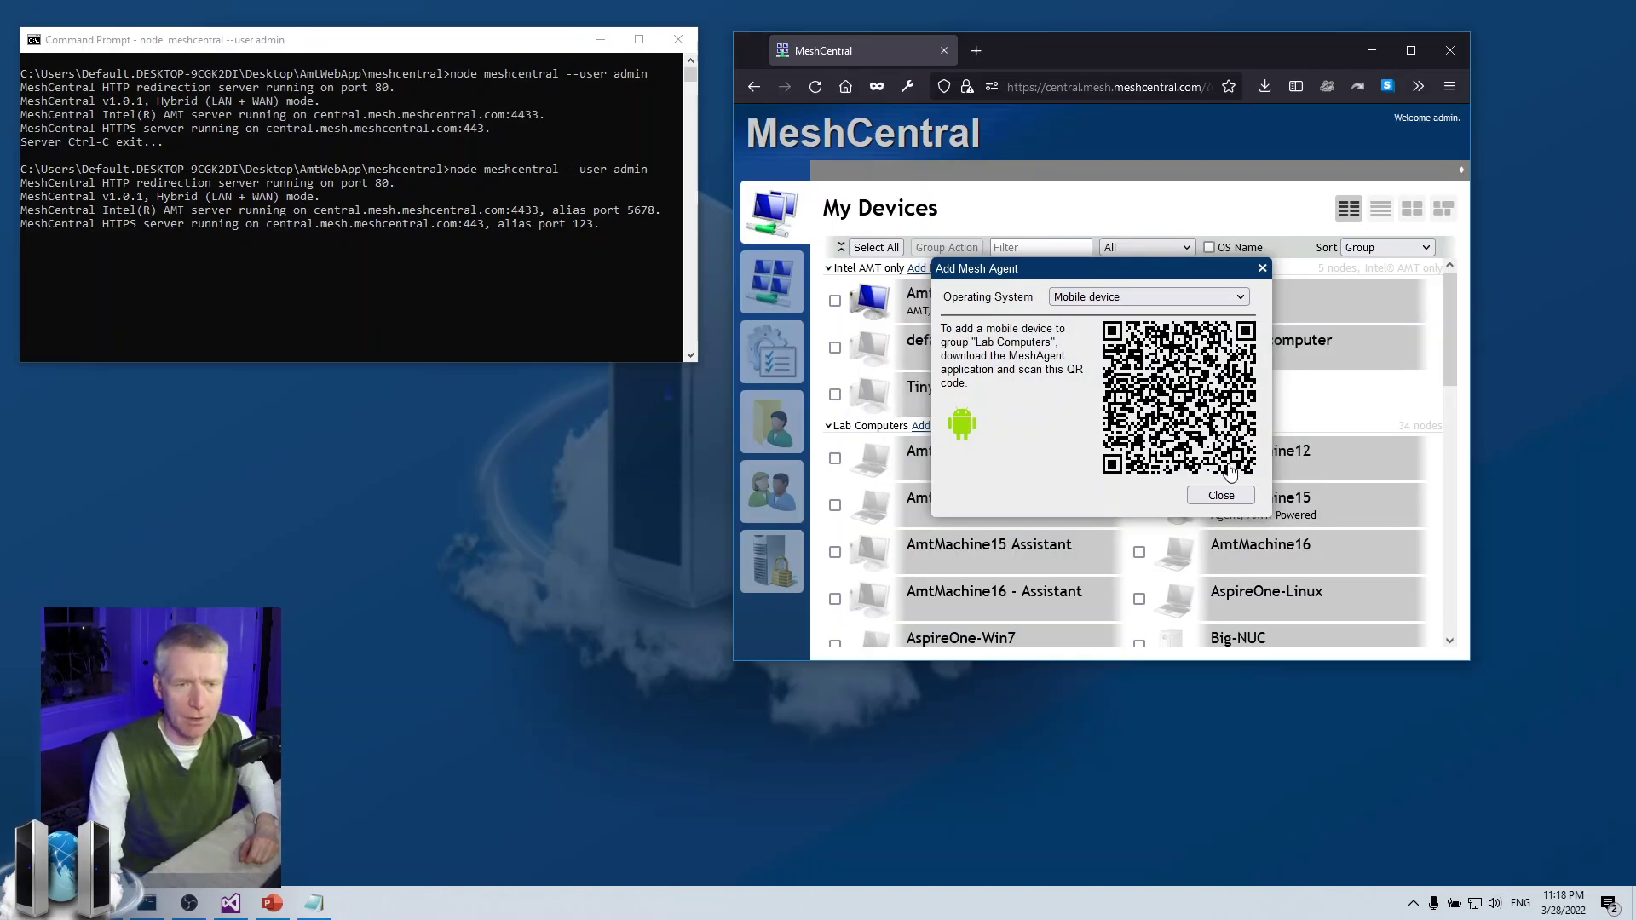
- Close the QR dialog, revisit PowerPoint's router/server ports slide, then minimize the presentation
{"action": "left_click", "coordinate": [1263, 270]}
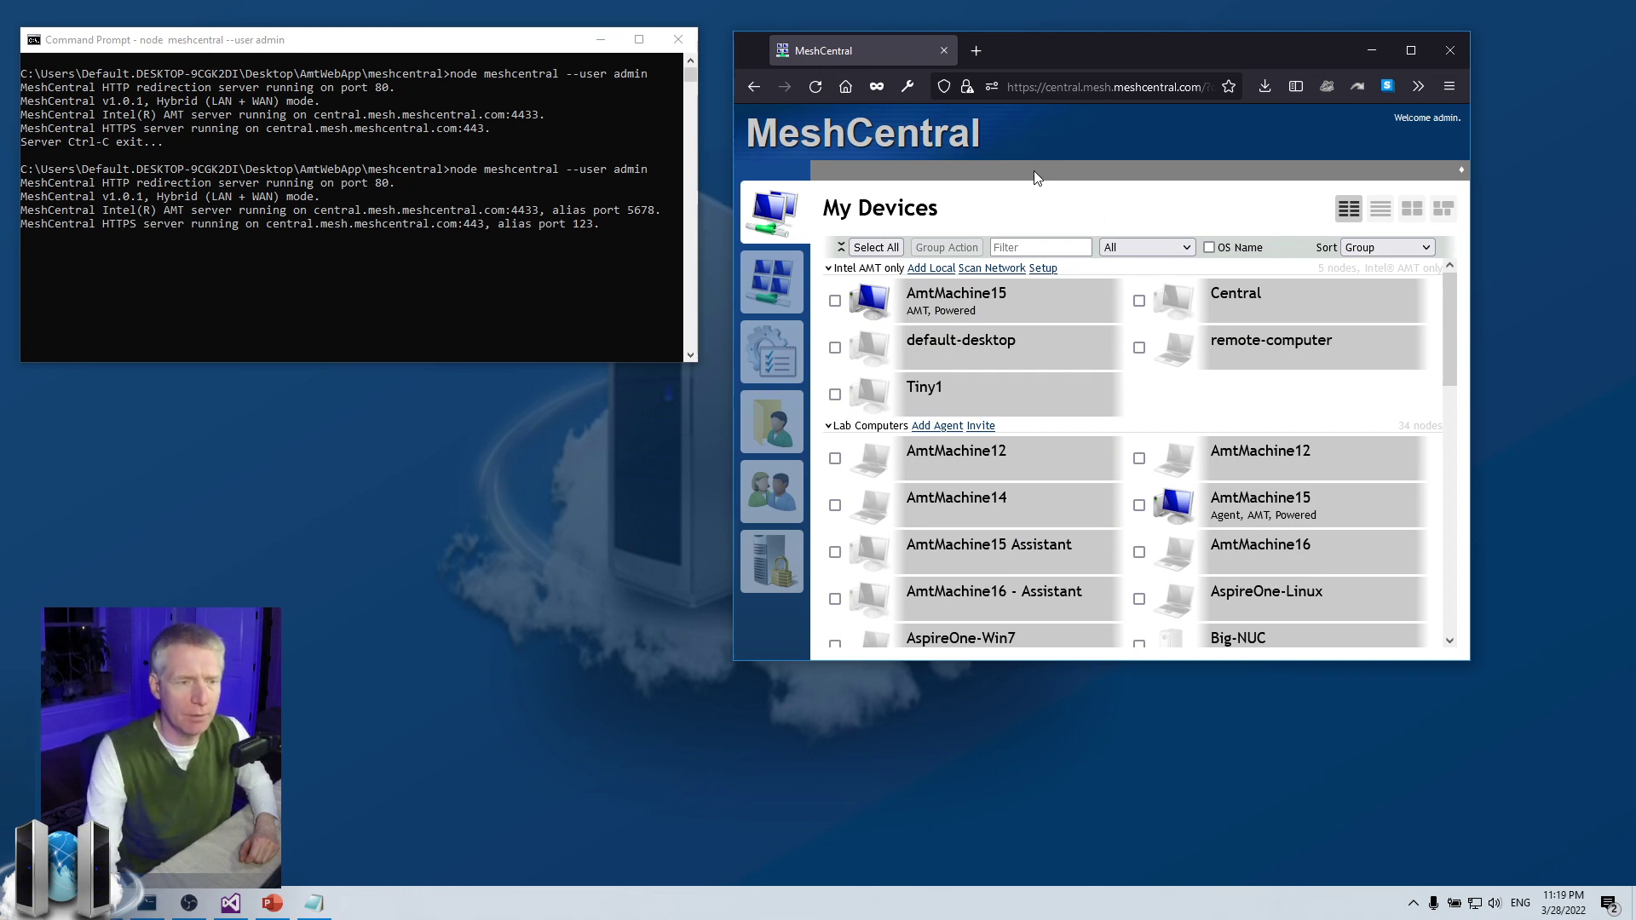
{"action": "left_click", "coordinate": [271, 905]}
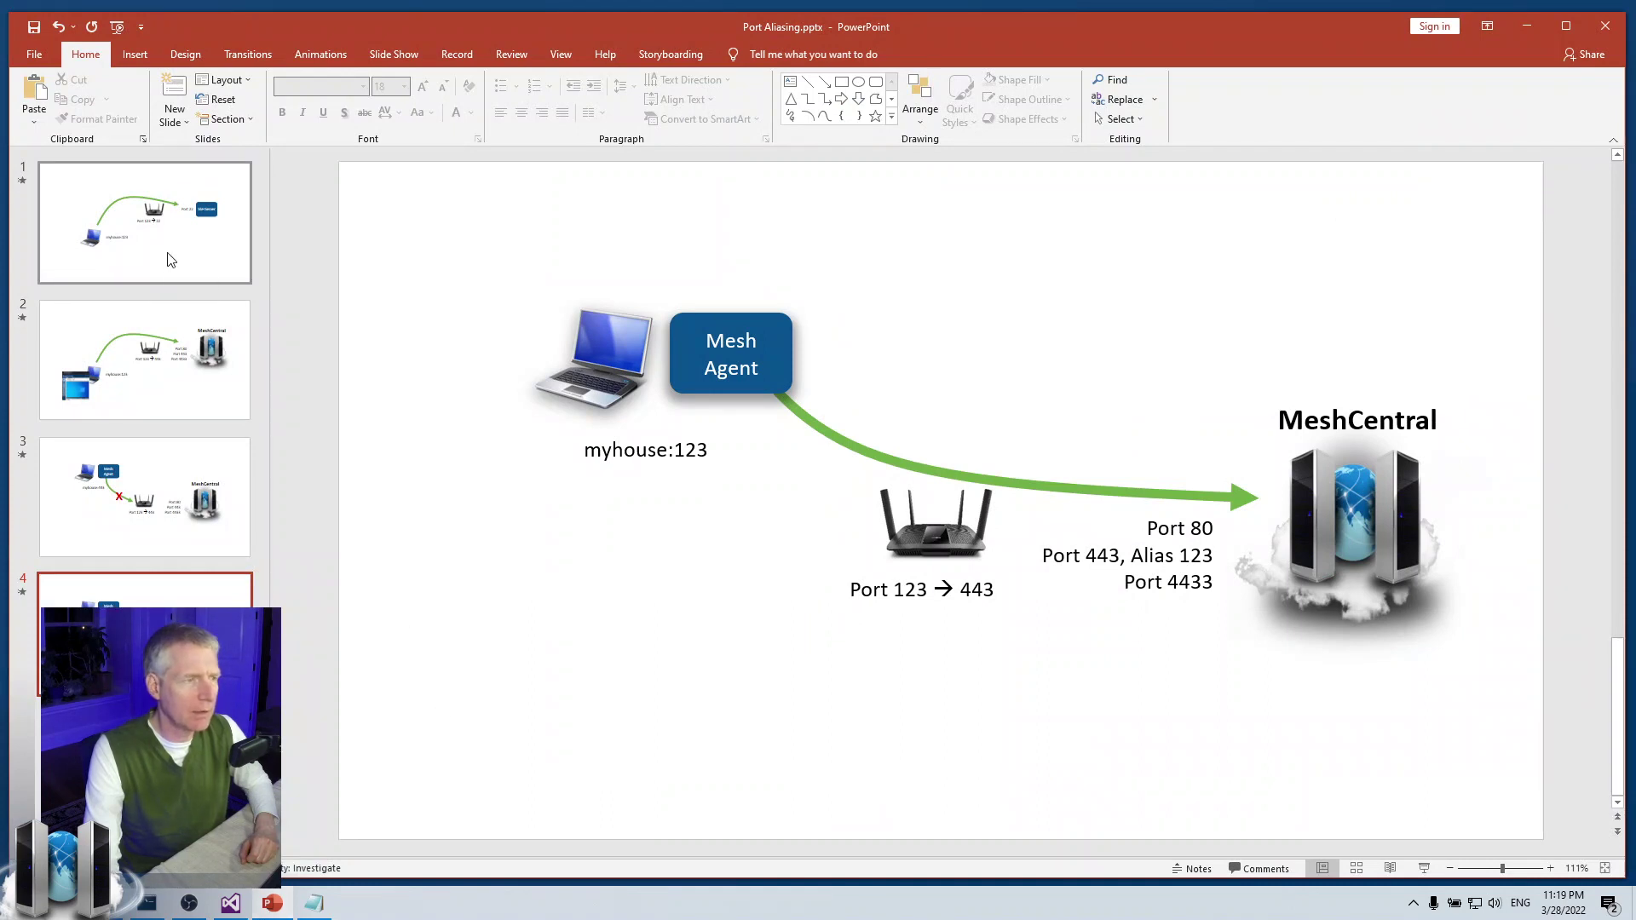
{"action": "left_click", "coordinate": [180, 355]}
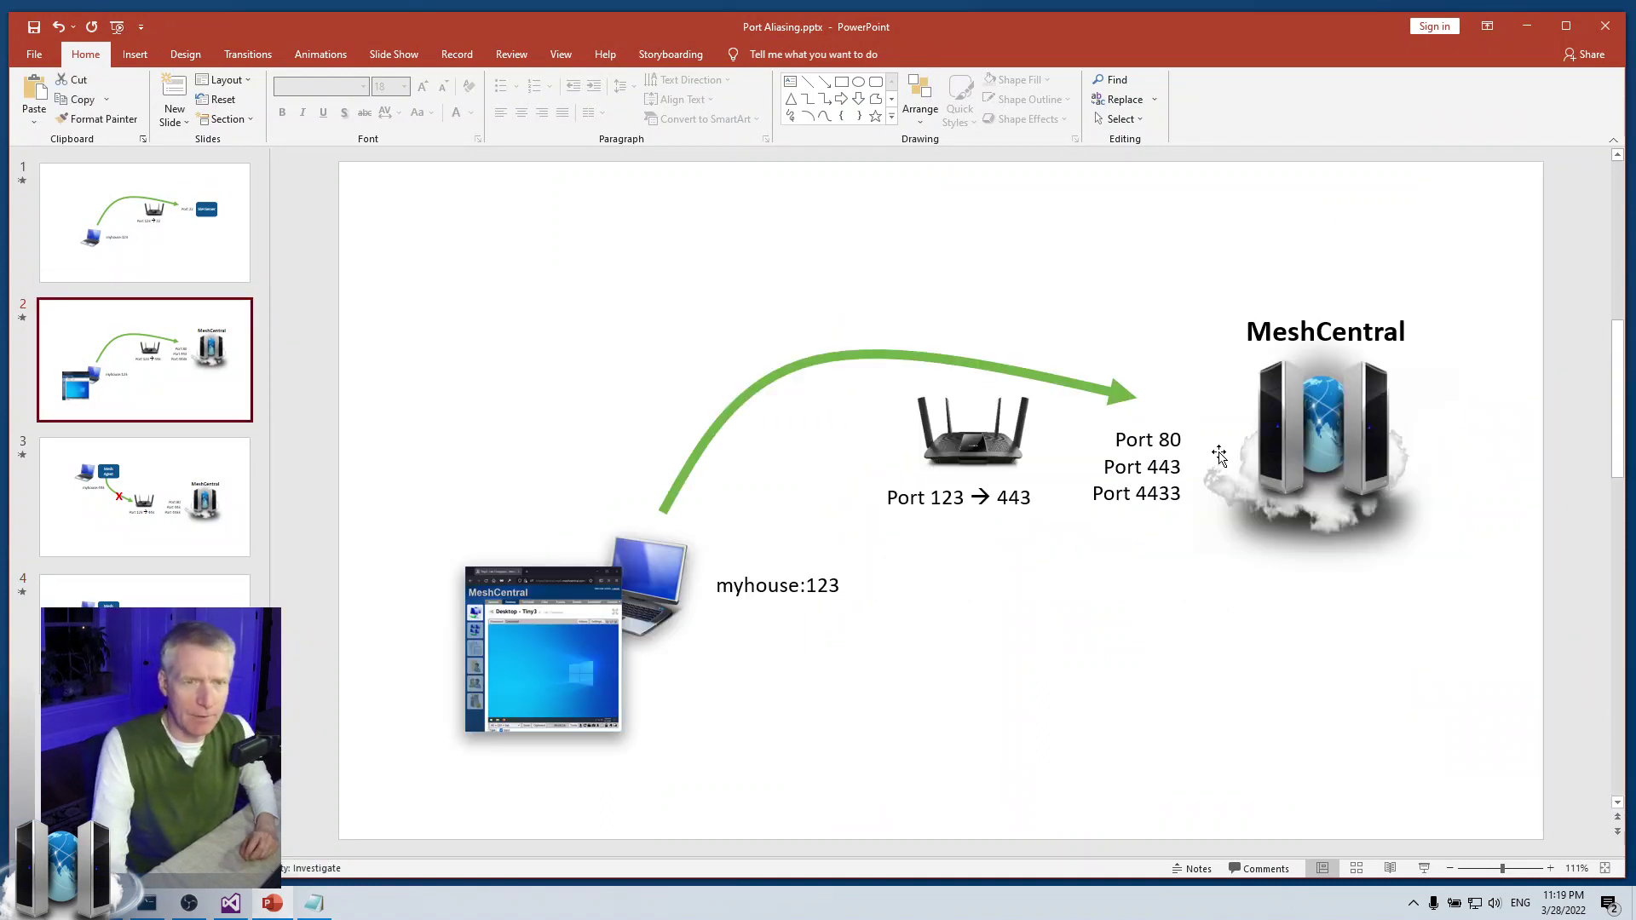
{"action": "left_click", "coordinate": [1526, 29]}
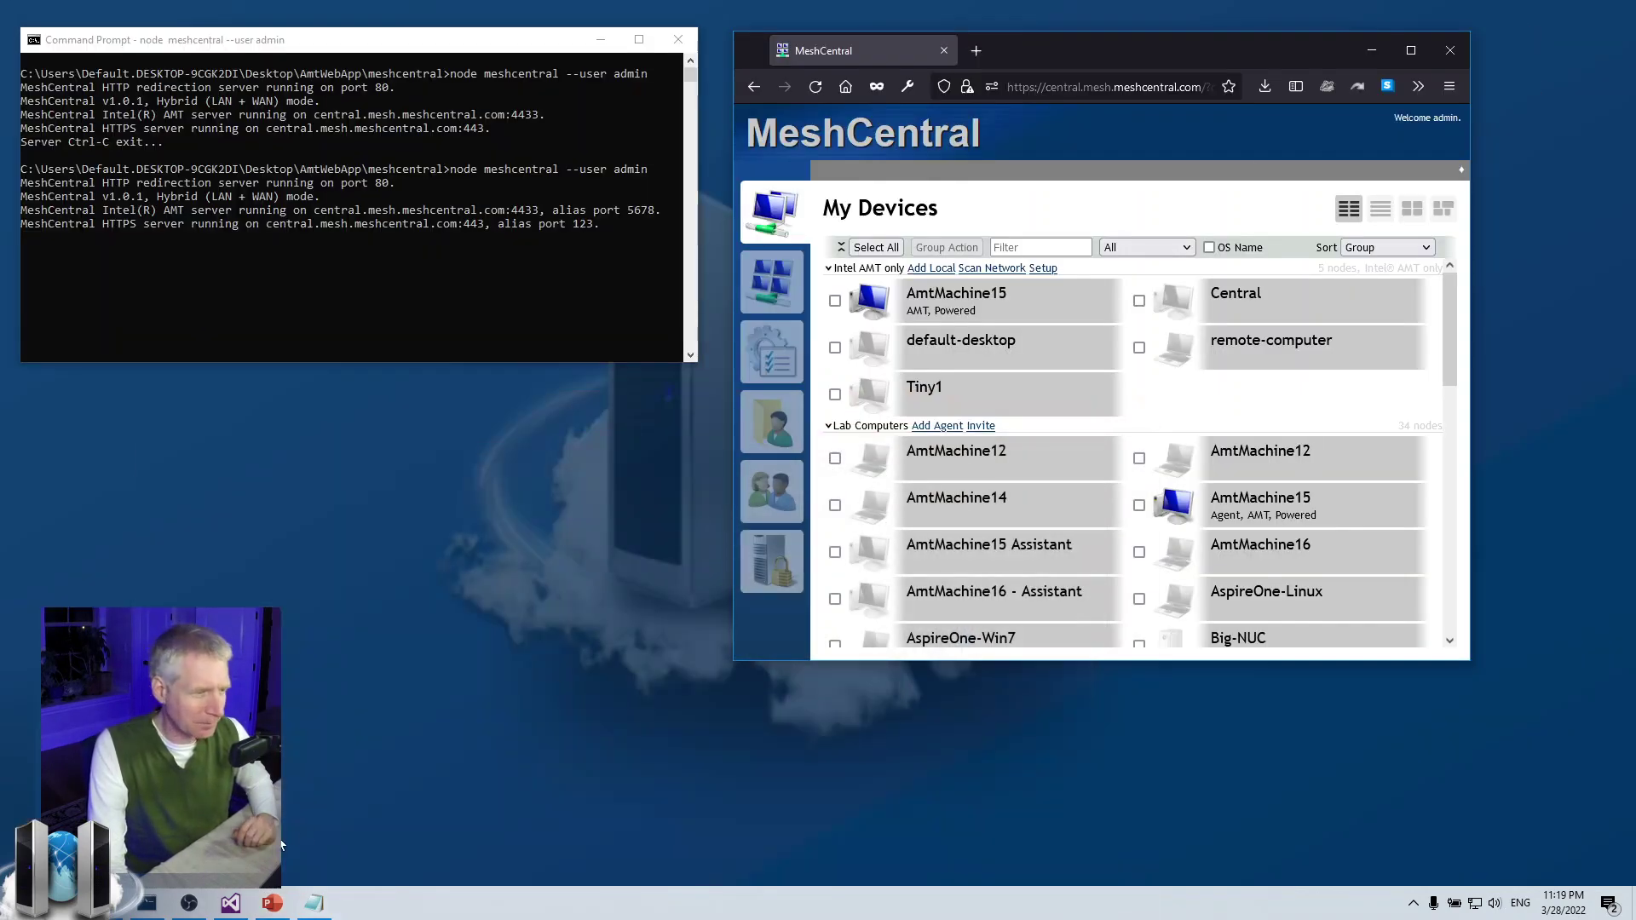
- In config.json, replace AliasPort 123 with 443 and the alias below with 4433 to match the ports
{"action": "left_click", "coordinate": [230, 905]}
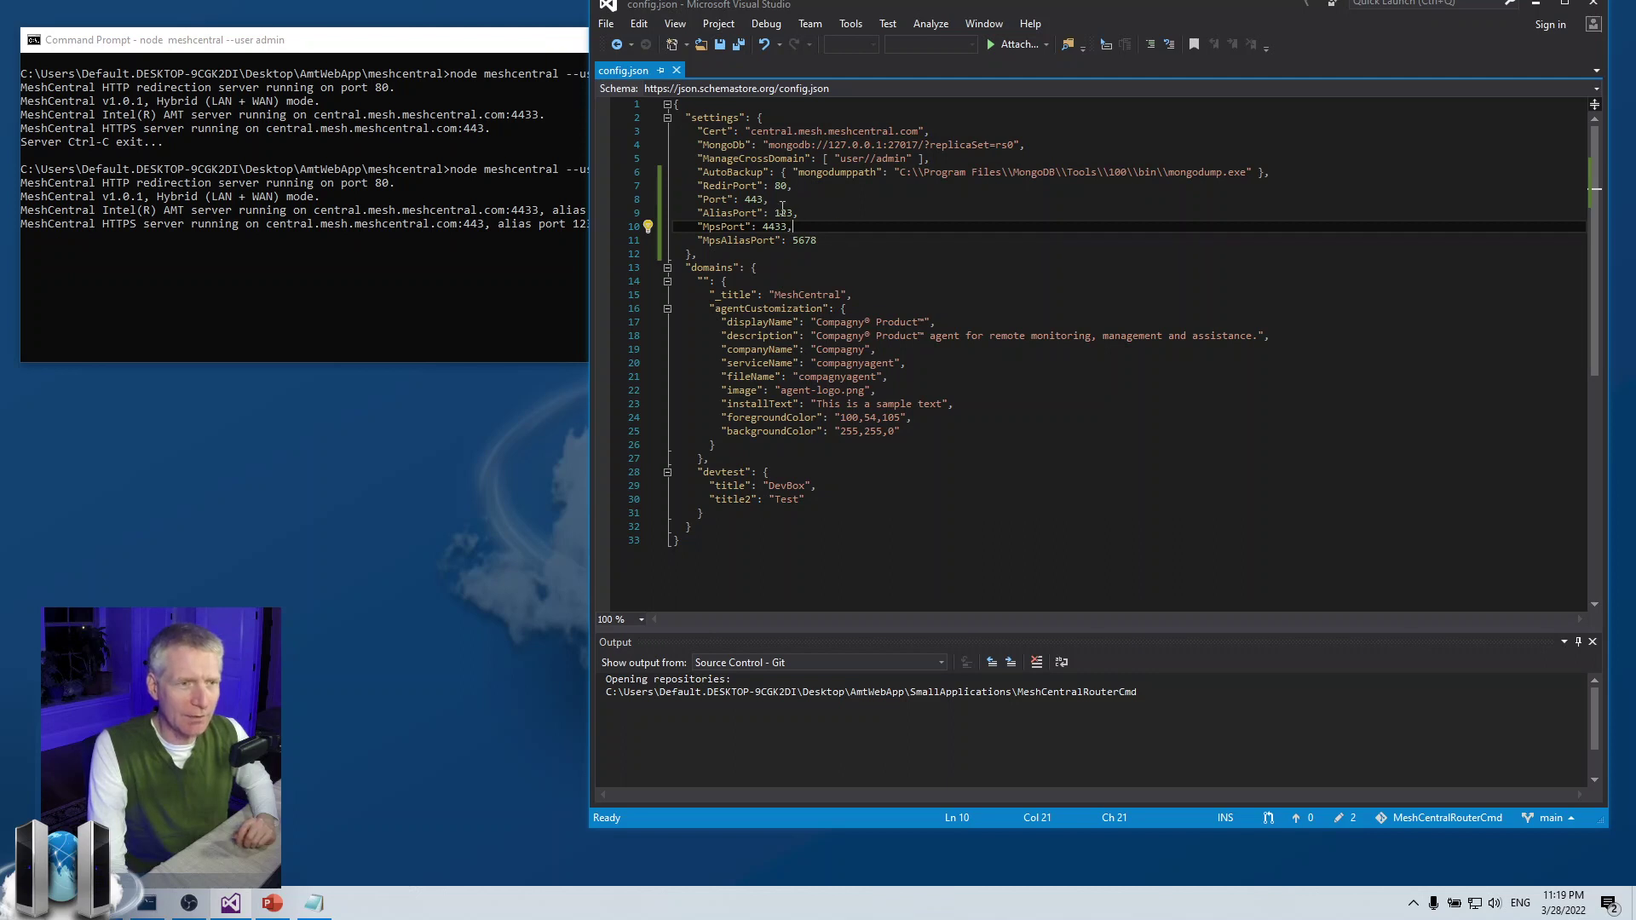
{"action": "left_click", "coordinate": [765, 200]}
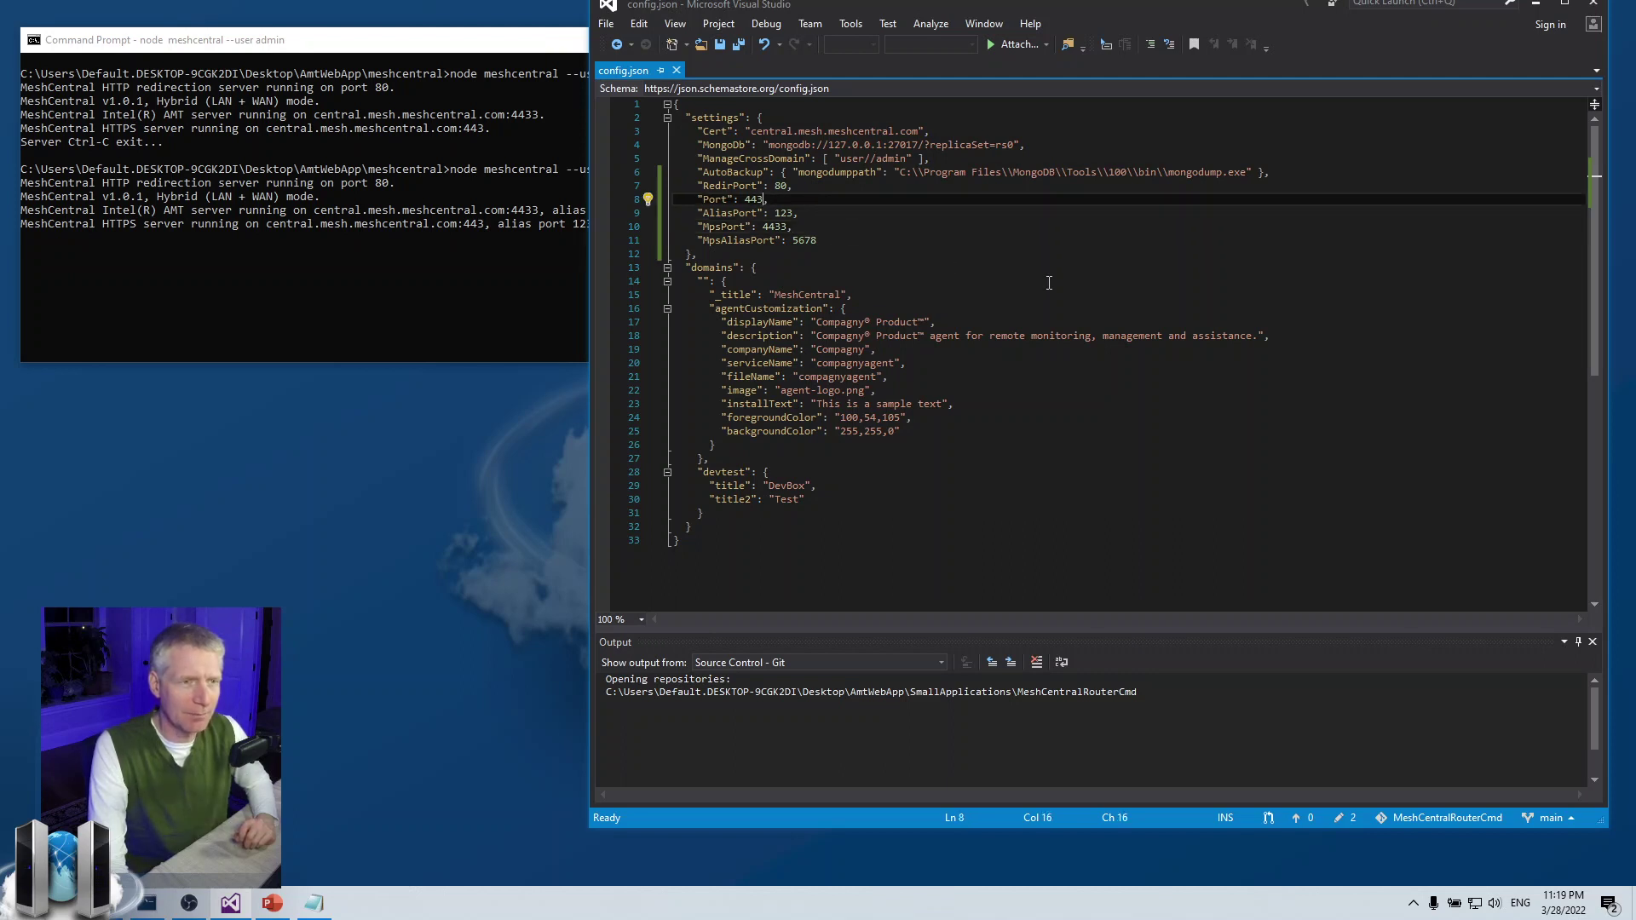
{"action": "key", "text": "Down"}
{"action": "key", "text": "Delete"}
{"action": "key", "text": "Delete"}
{"action": "key", "text": "Delete"}
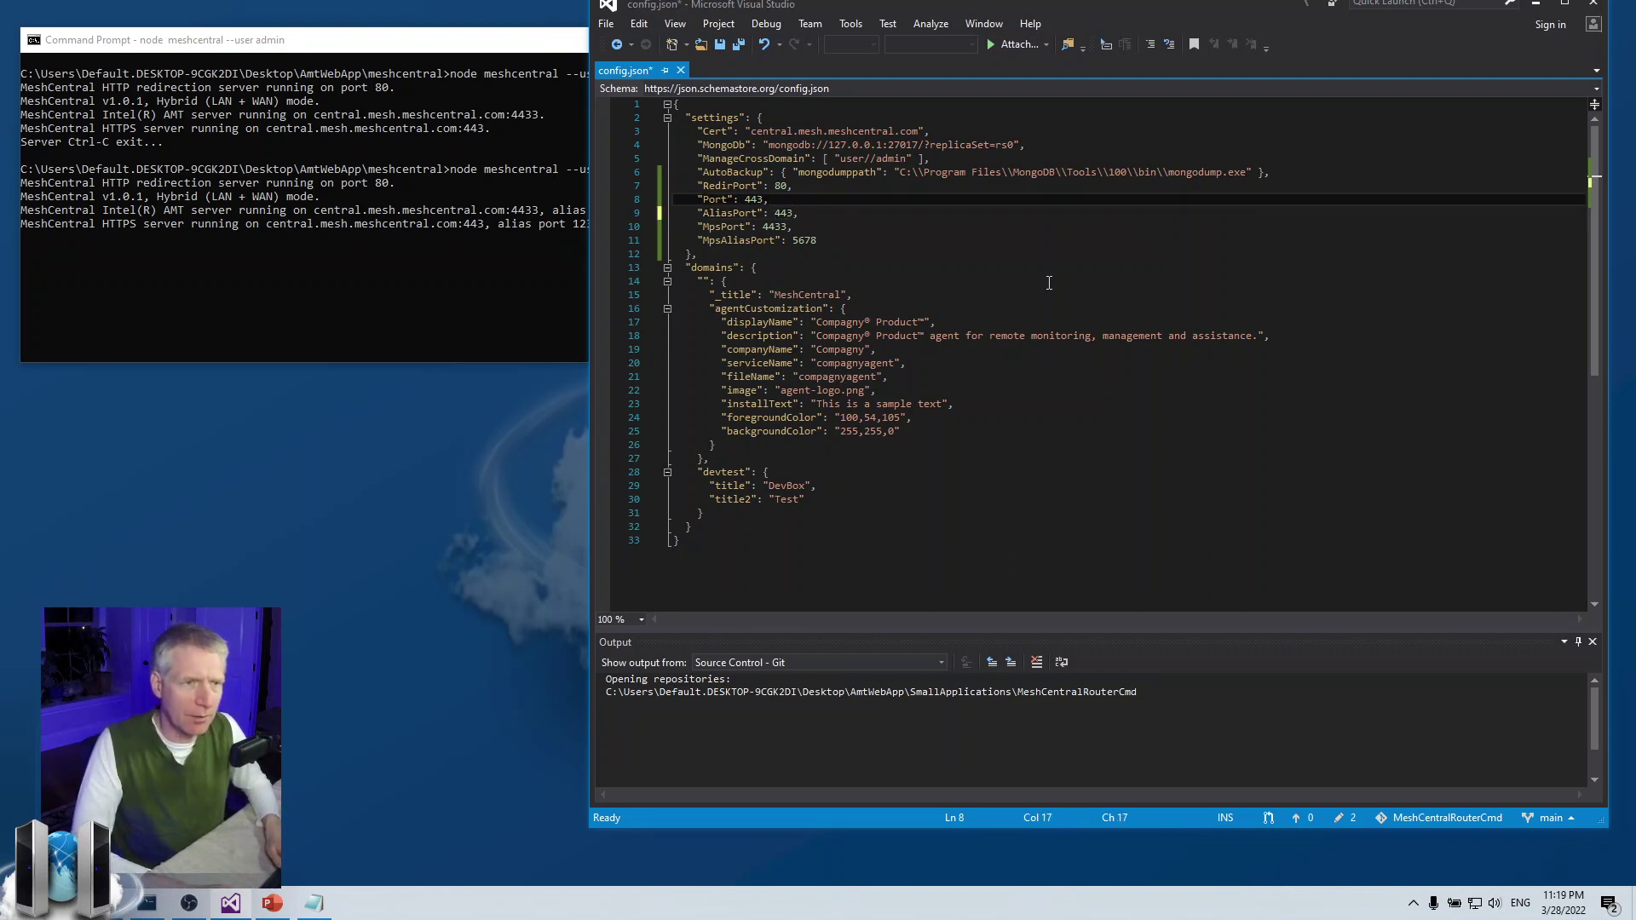
{"action": "key", "text": "Down"}
{"action": "key", "text": "Down"}
{"action": "key", "text": "Down"}
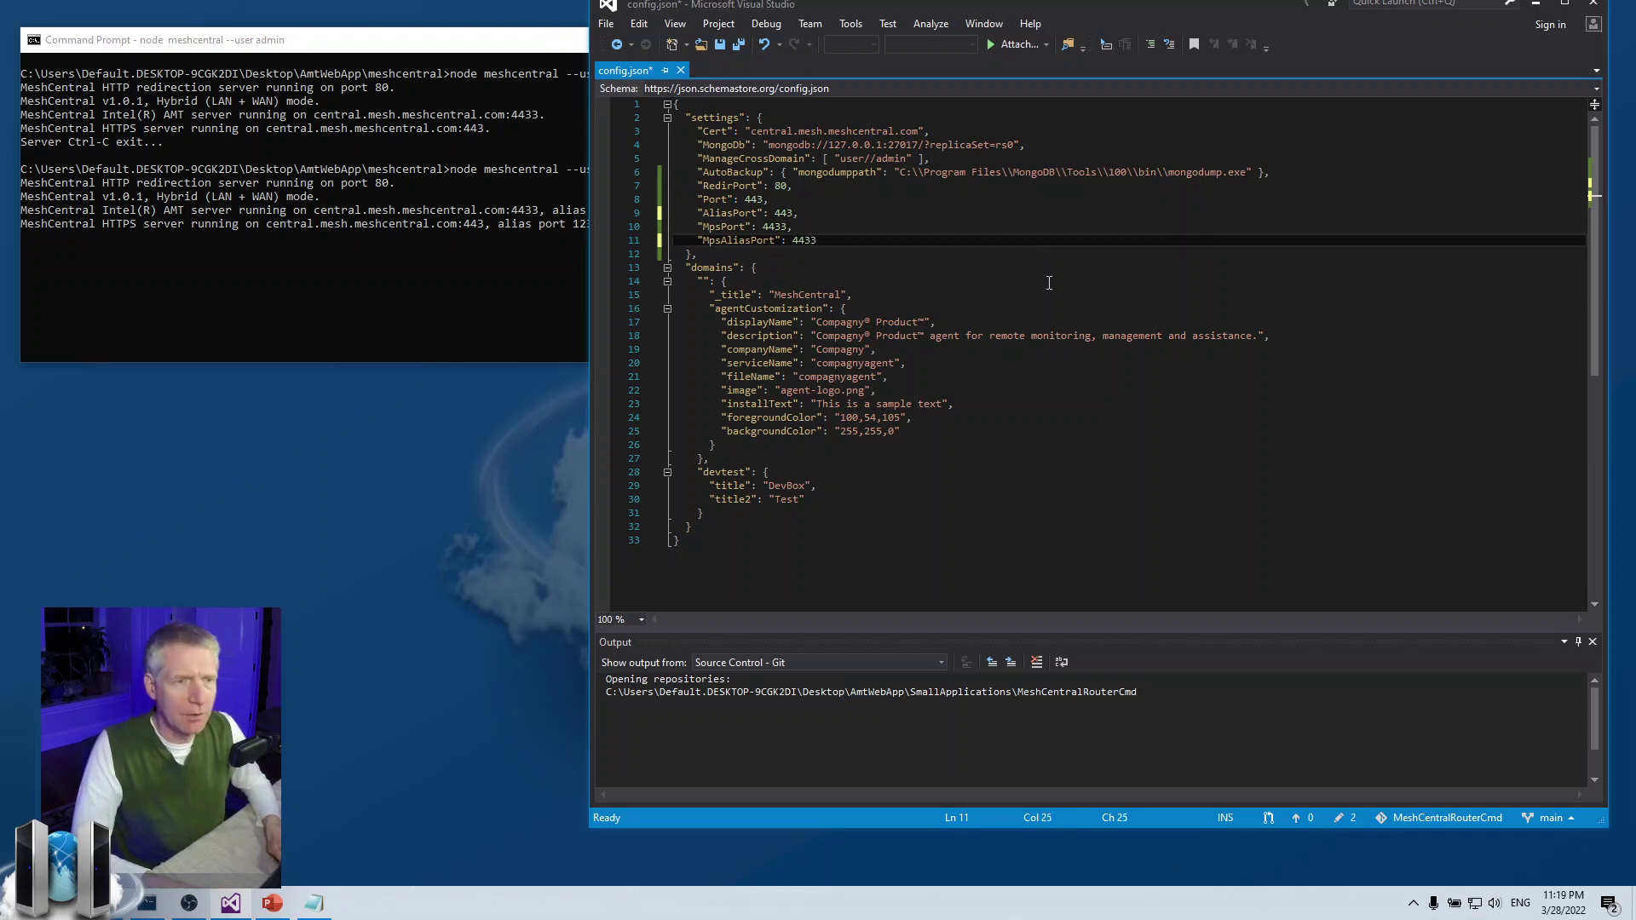
{"action": "key", "text": "Up"}
{"action": "key", "text": "Up"}
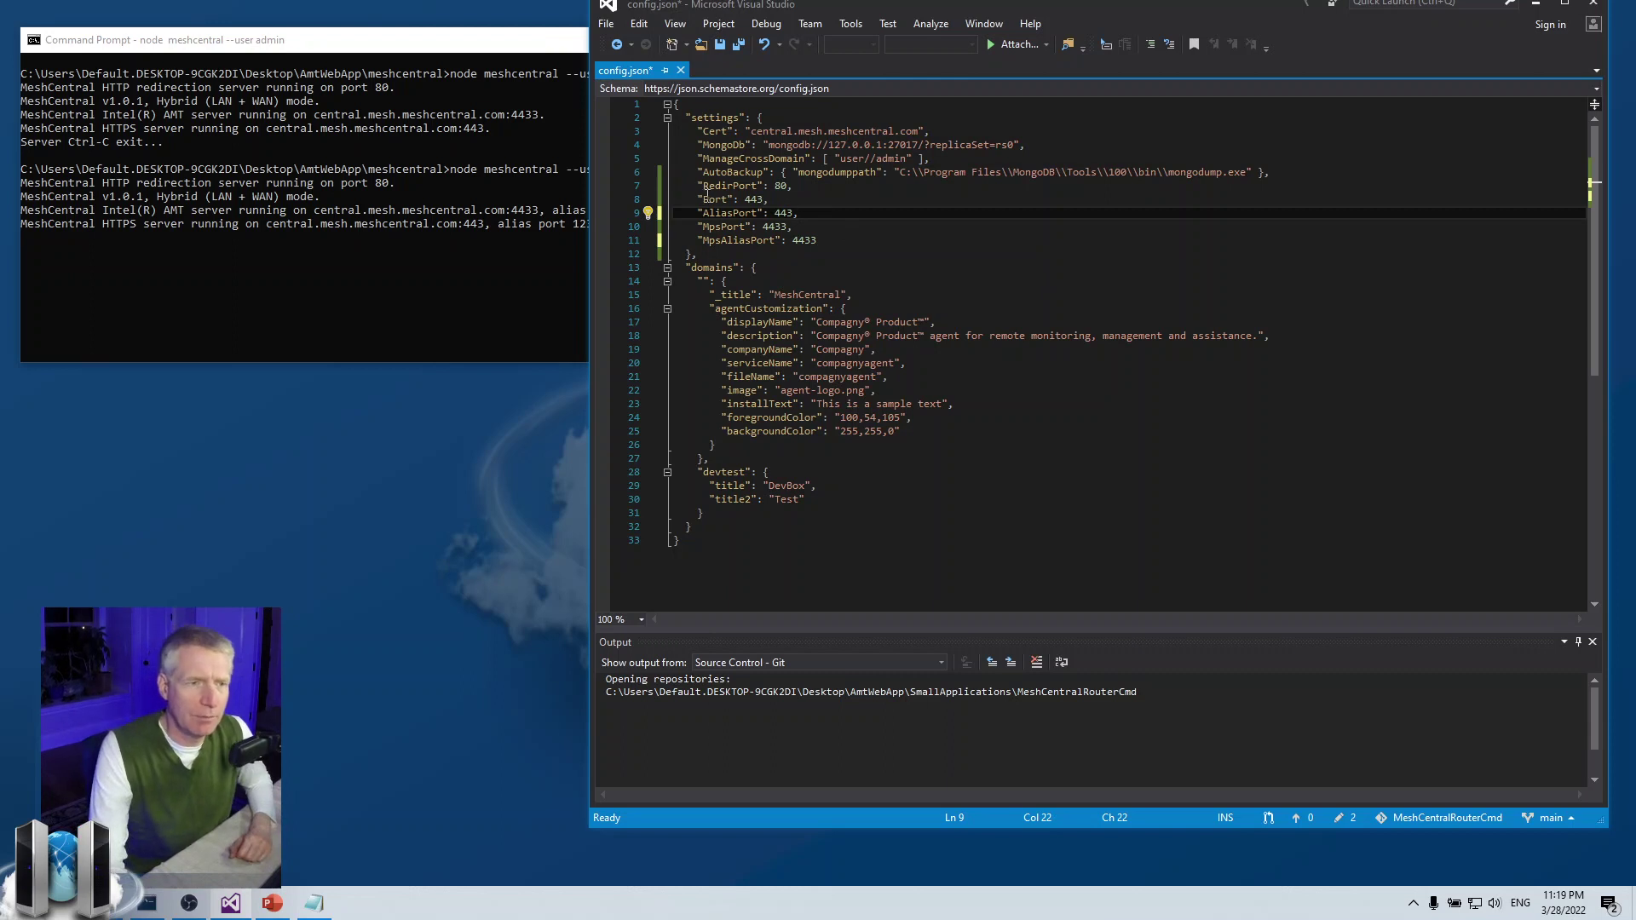
- Select the Port 443 and AliasPort lines together to point out the matching values
{"action": "left_click_drag", "start_coordinate": [693, 199], "coordinate": [800, 198]}
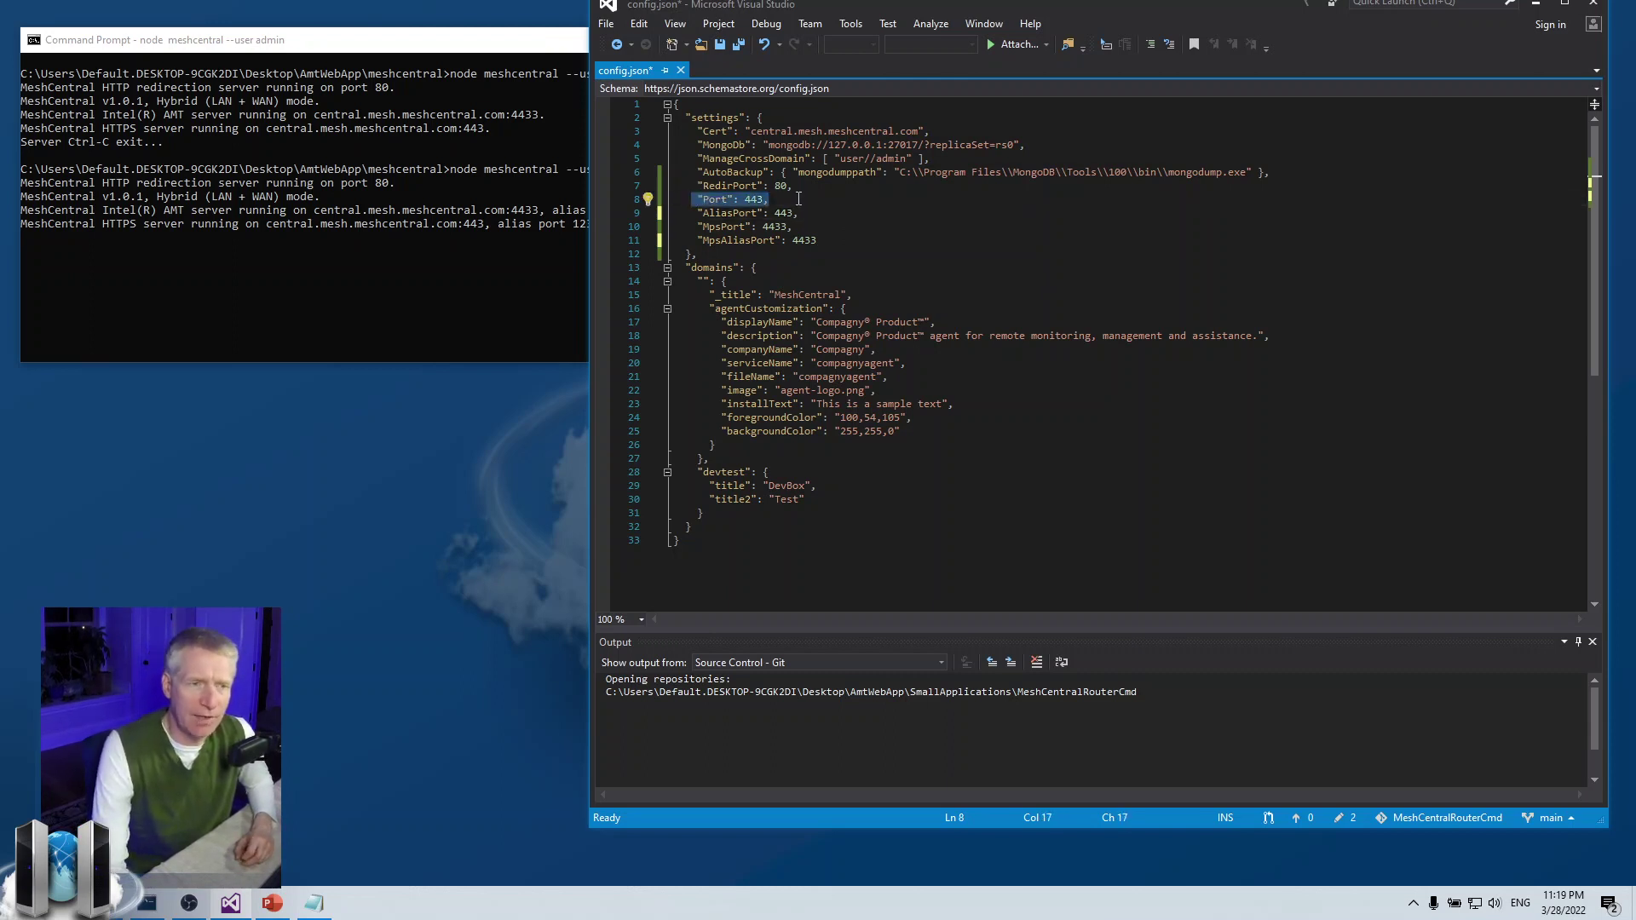
{"action": "left_click", "coordinate": [817, 213]}
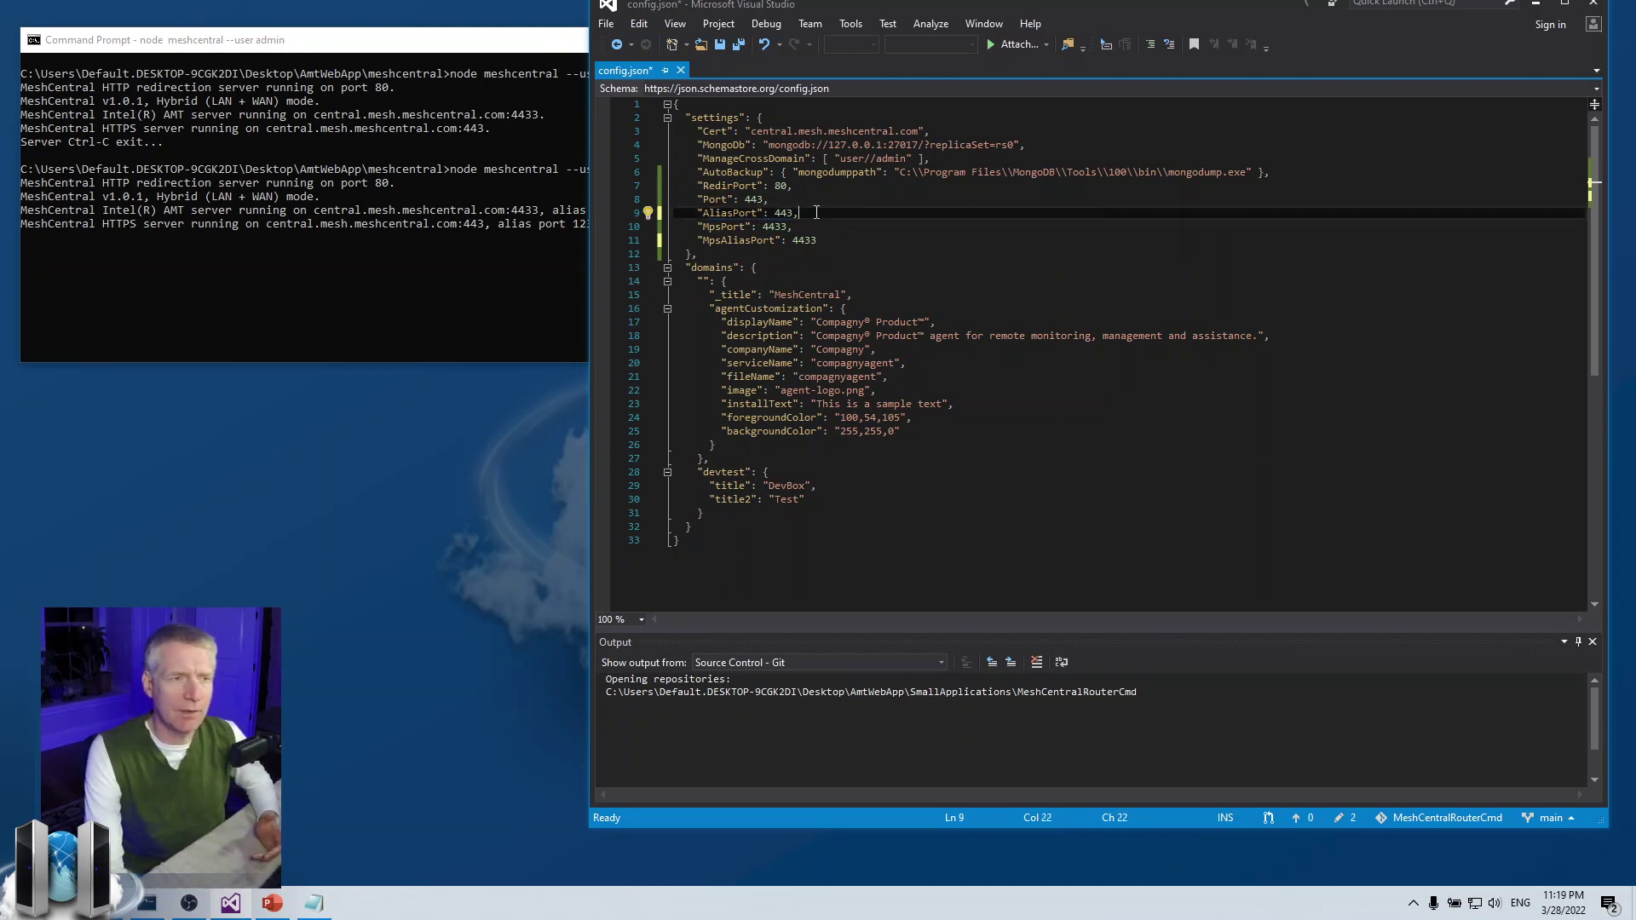
{"action": "left_click", "coordinate": [780, 200]}
{"action": "left_click_drag", "start_coordinate": [799, 214], "coordinate": [729, 202]}
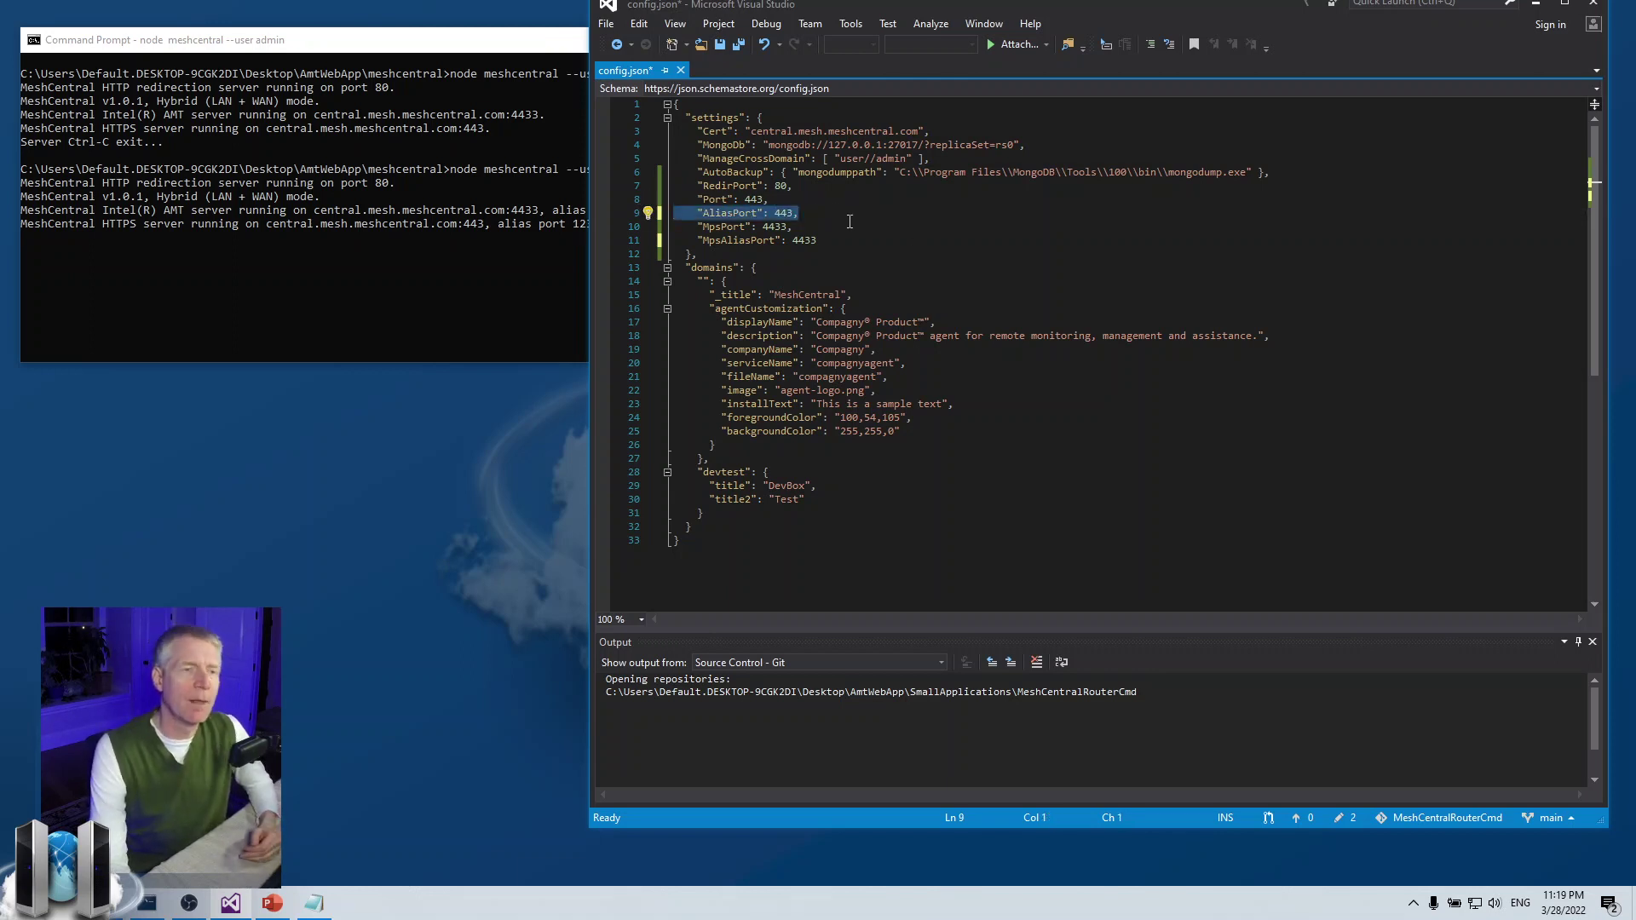
- Change both Port and AliasPort in config.json to 1234
{"action": "double_click", "coordinate": [754, 201]}
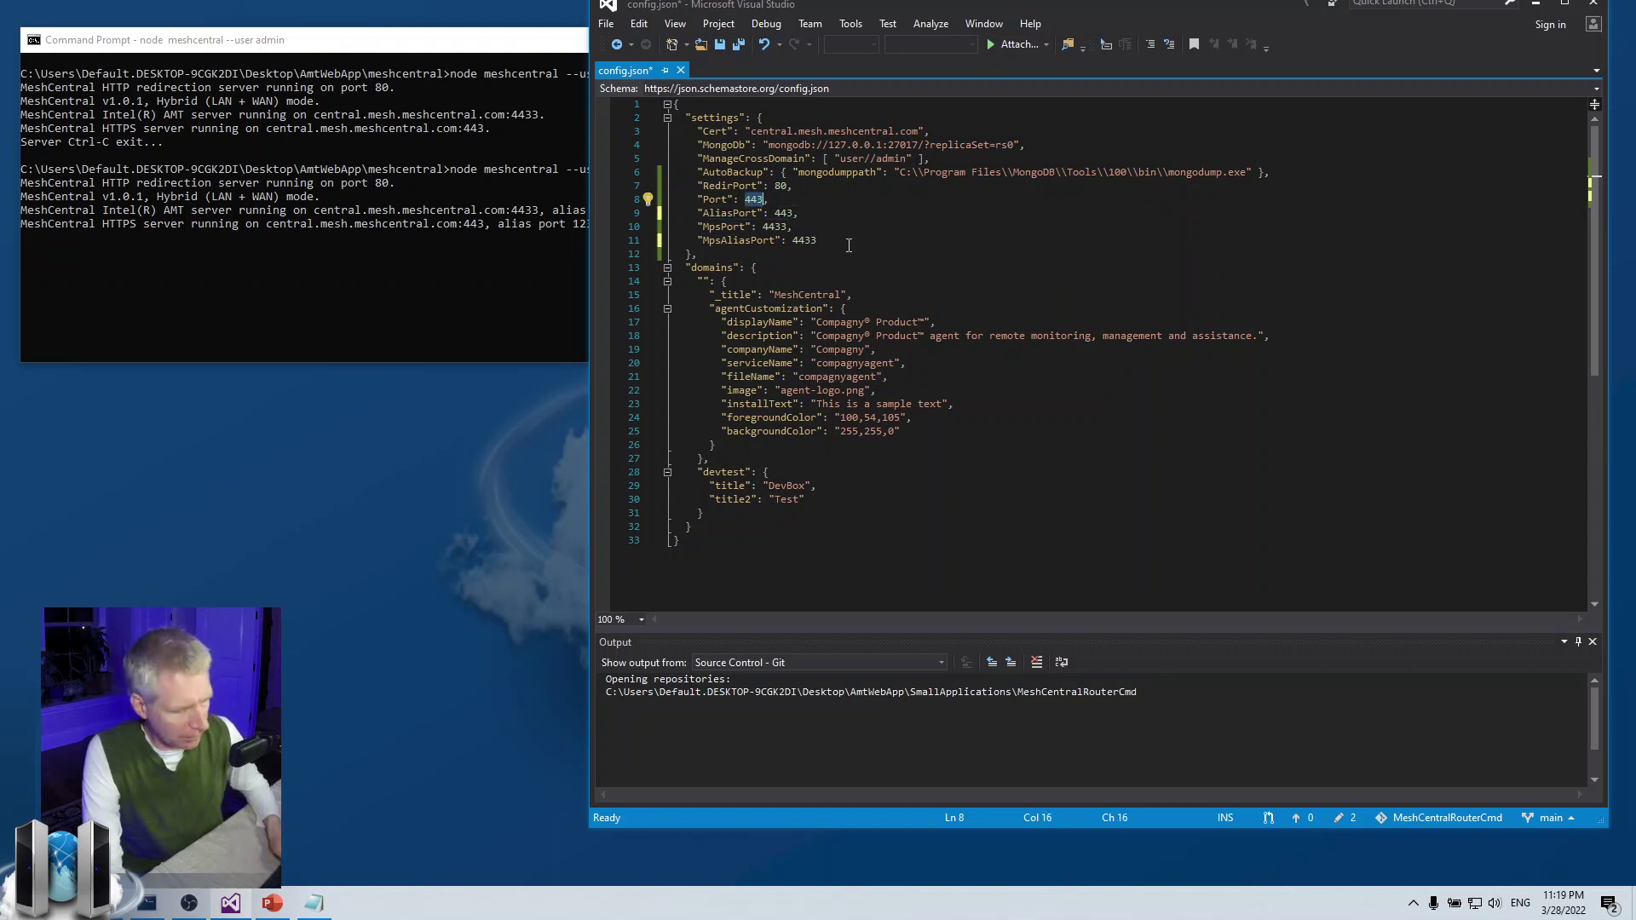
{"action": "type", "text": "123"}
{"action": "left_click", "coordinate": [788, 214]}
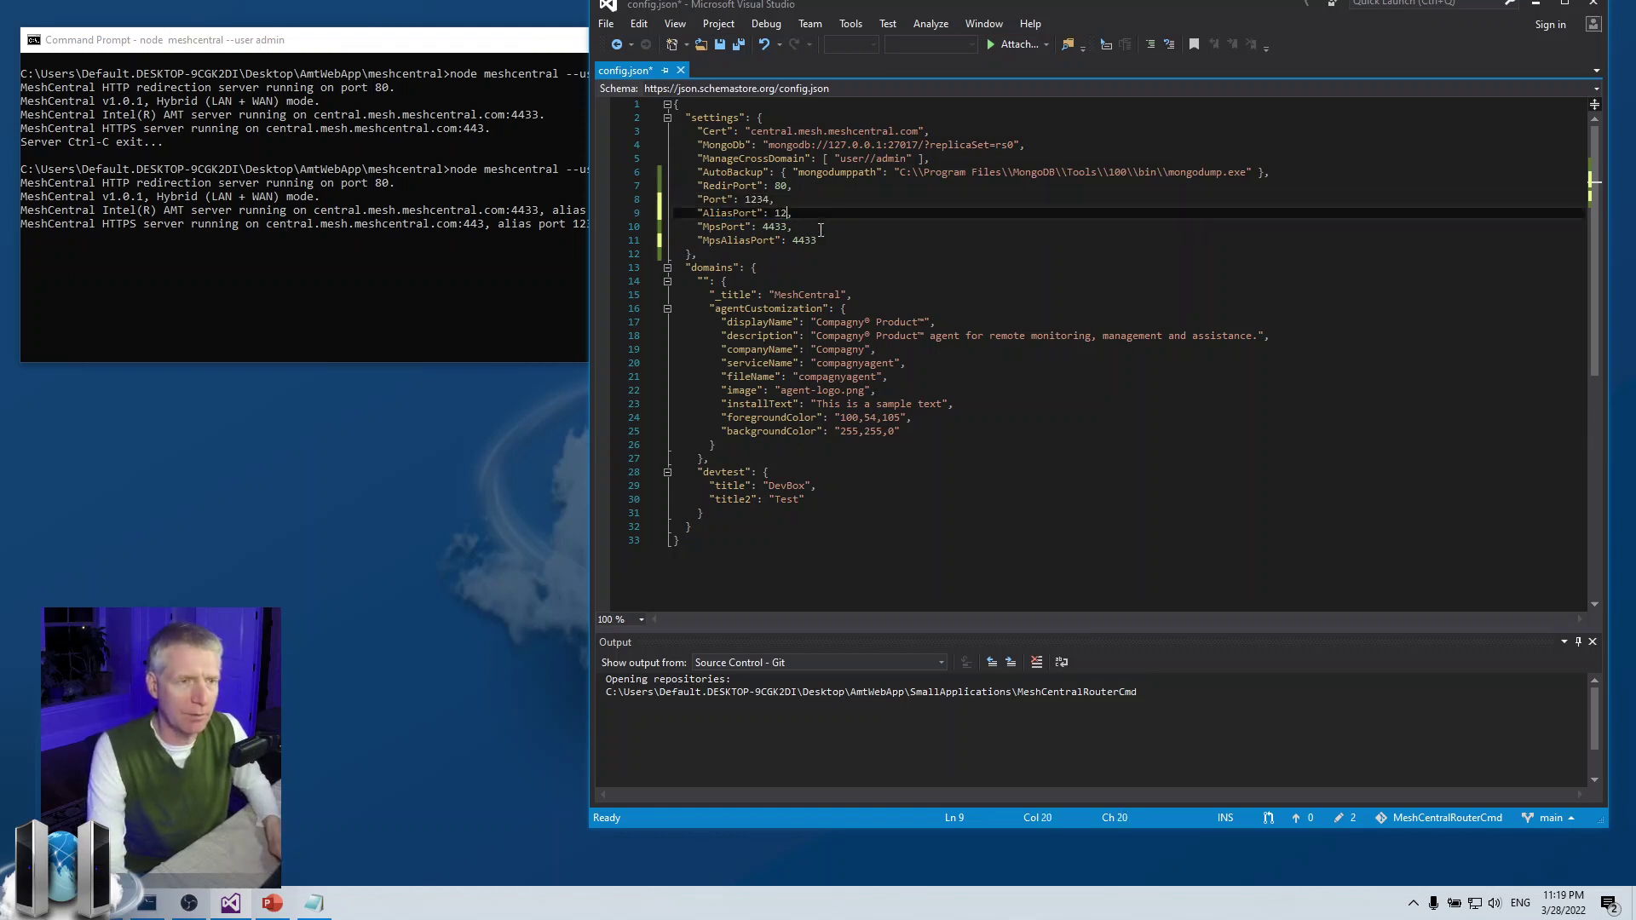
{"action": "left_click", "coordinate": [808, 202]}
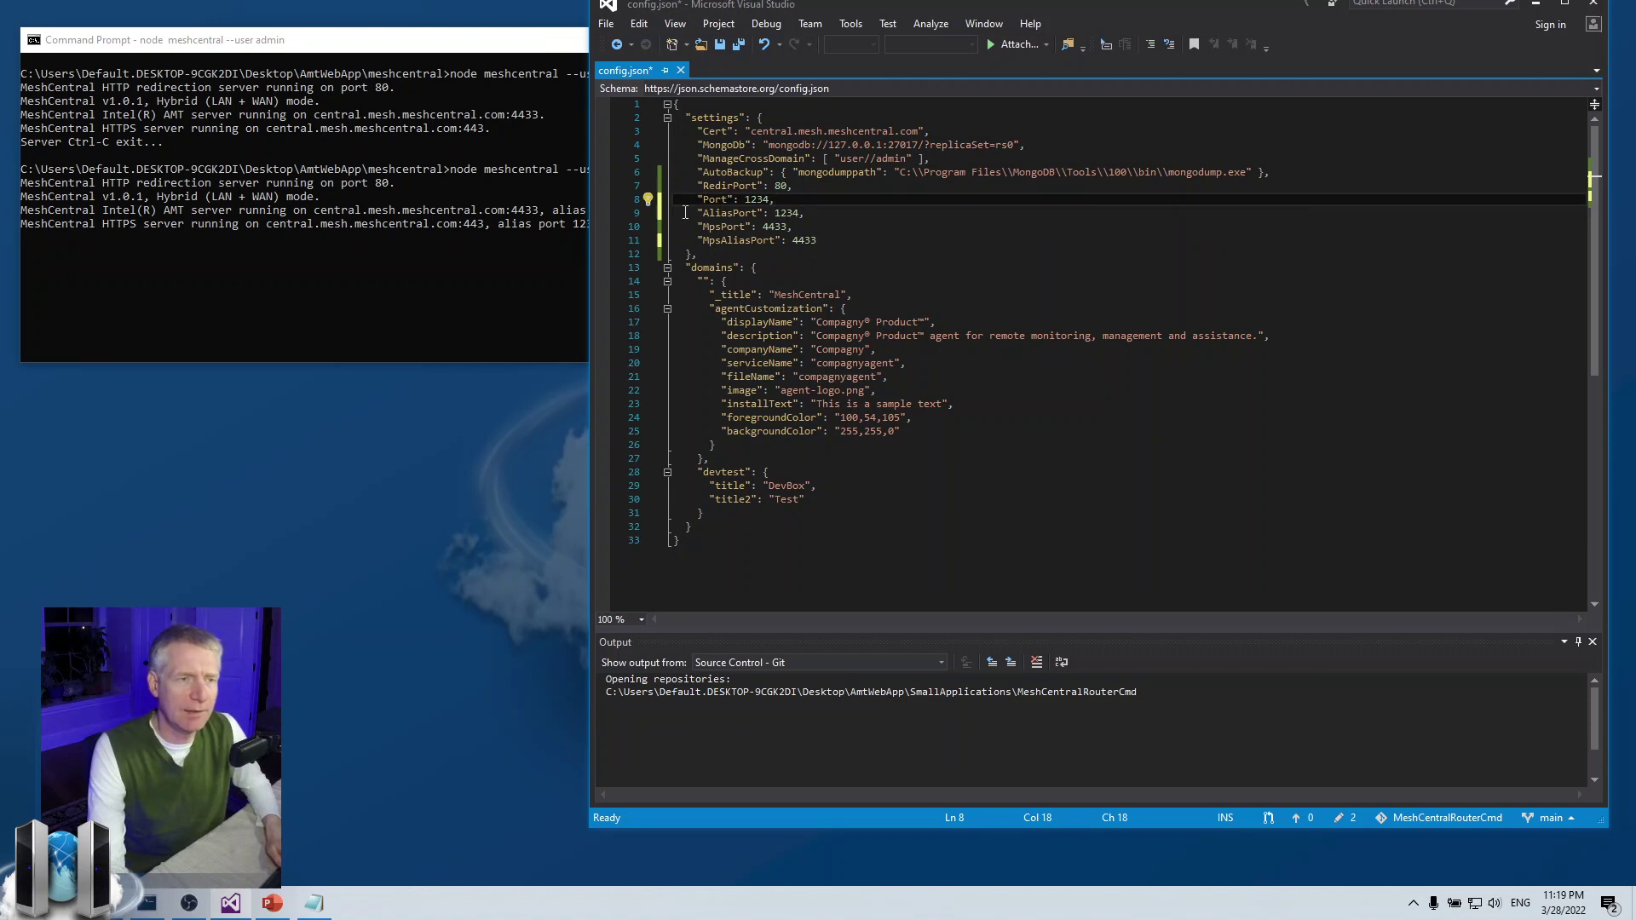
- Select the AliasPort 1234 line to emphasize it repeats the Port value
{"action": "mouse_move", "coordinate": [686, 212]}
{"action": "left_mouse_down"}
{"action": "mouse_move", "coordinate": [830, 217]}
{"action": "mouse_move", "coordinate": [640, 200]}
{"action": "left_mouse_up"}
{"action": "left_click", "coordinate": [838, 215]}
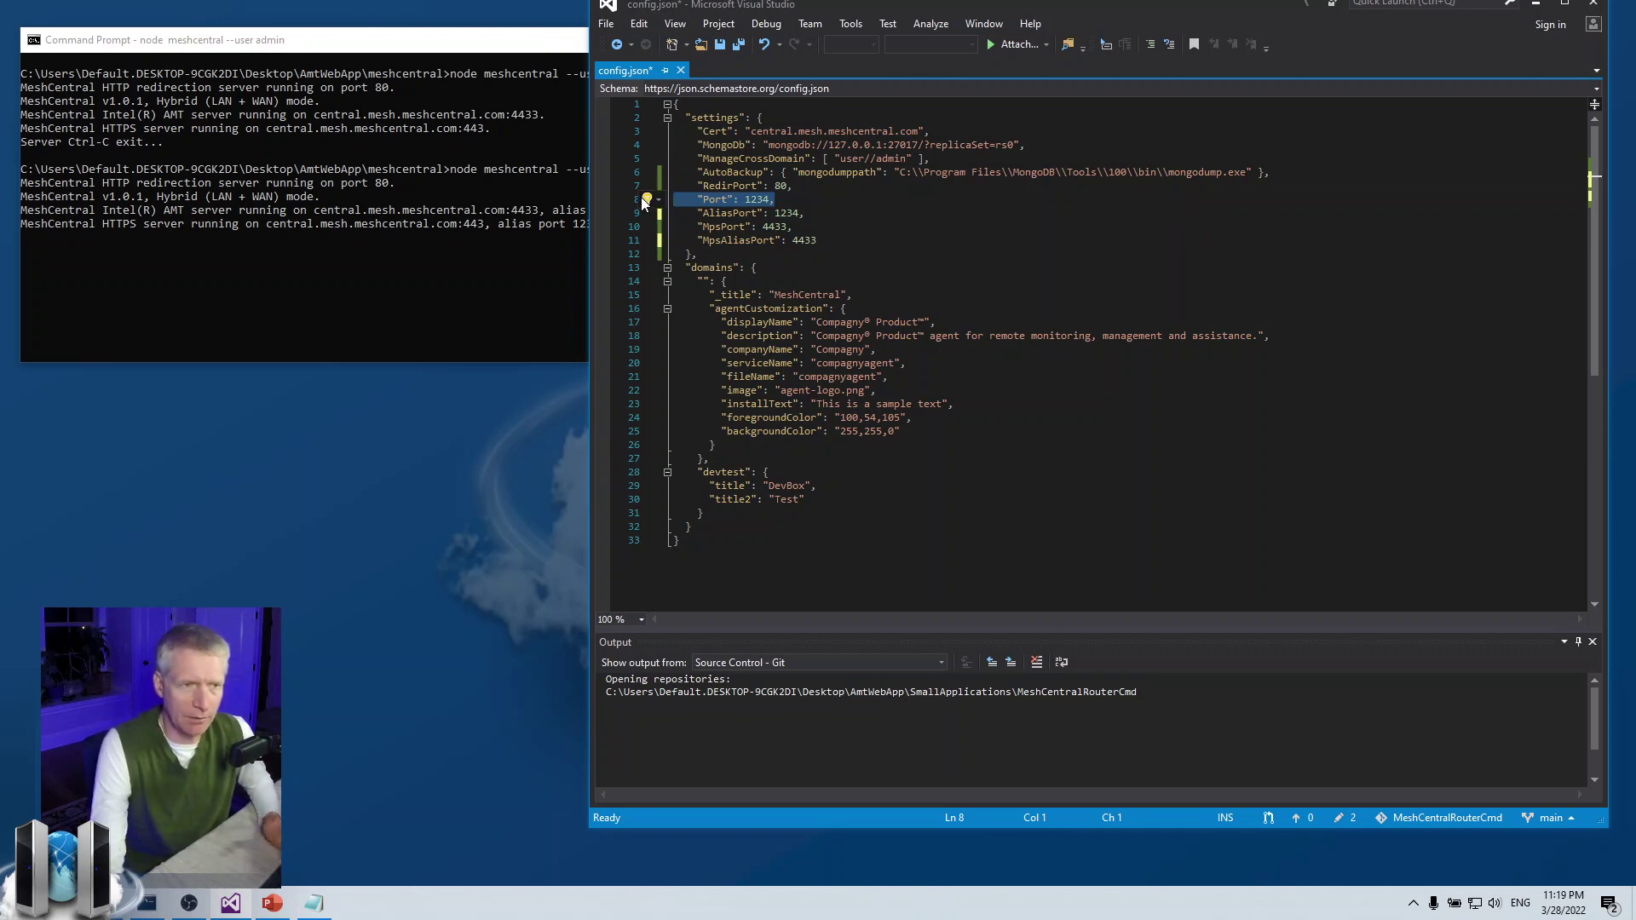
{"action": "left_click", "coordinate": [724, 213]}
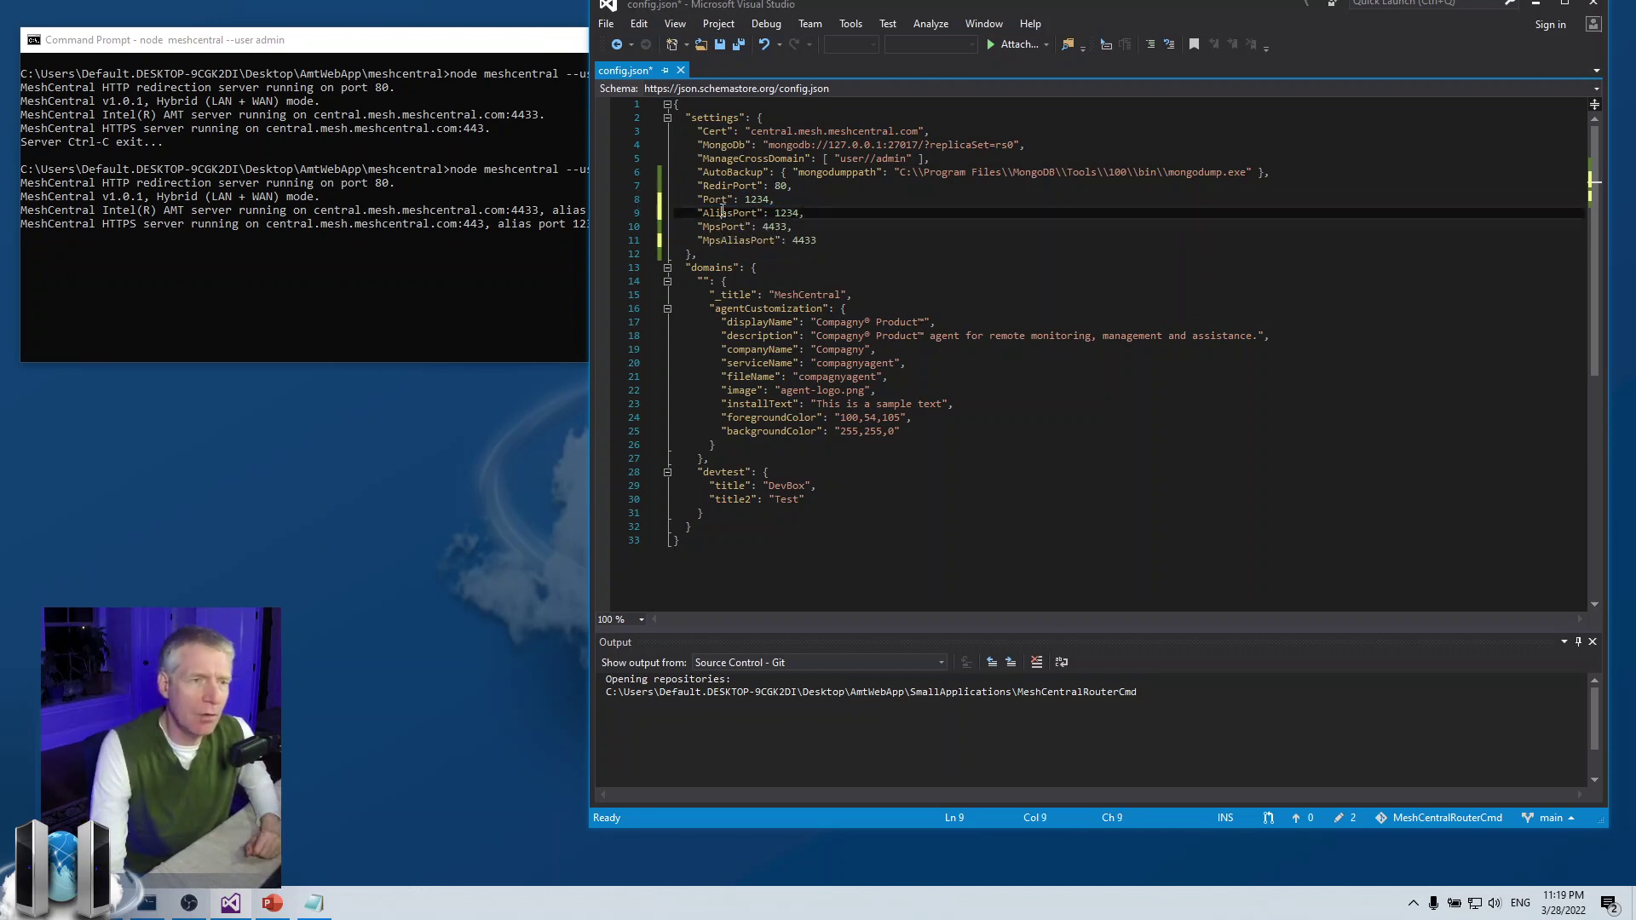
{"action": "left_click_drag", "start_coordinate": [692, 214], "coordinate": [850, 210]}
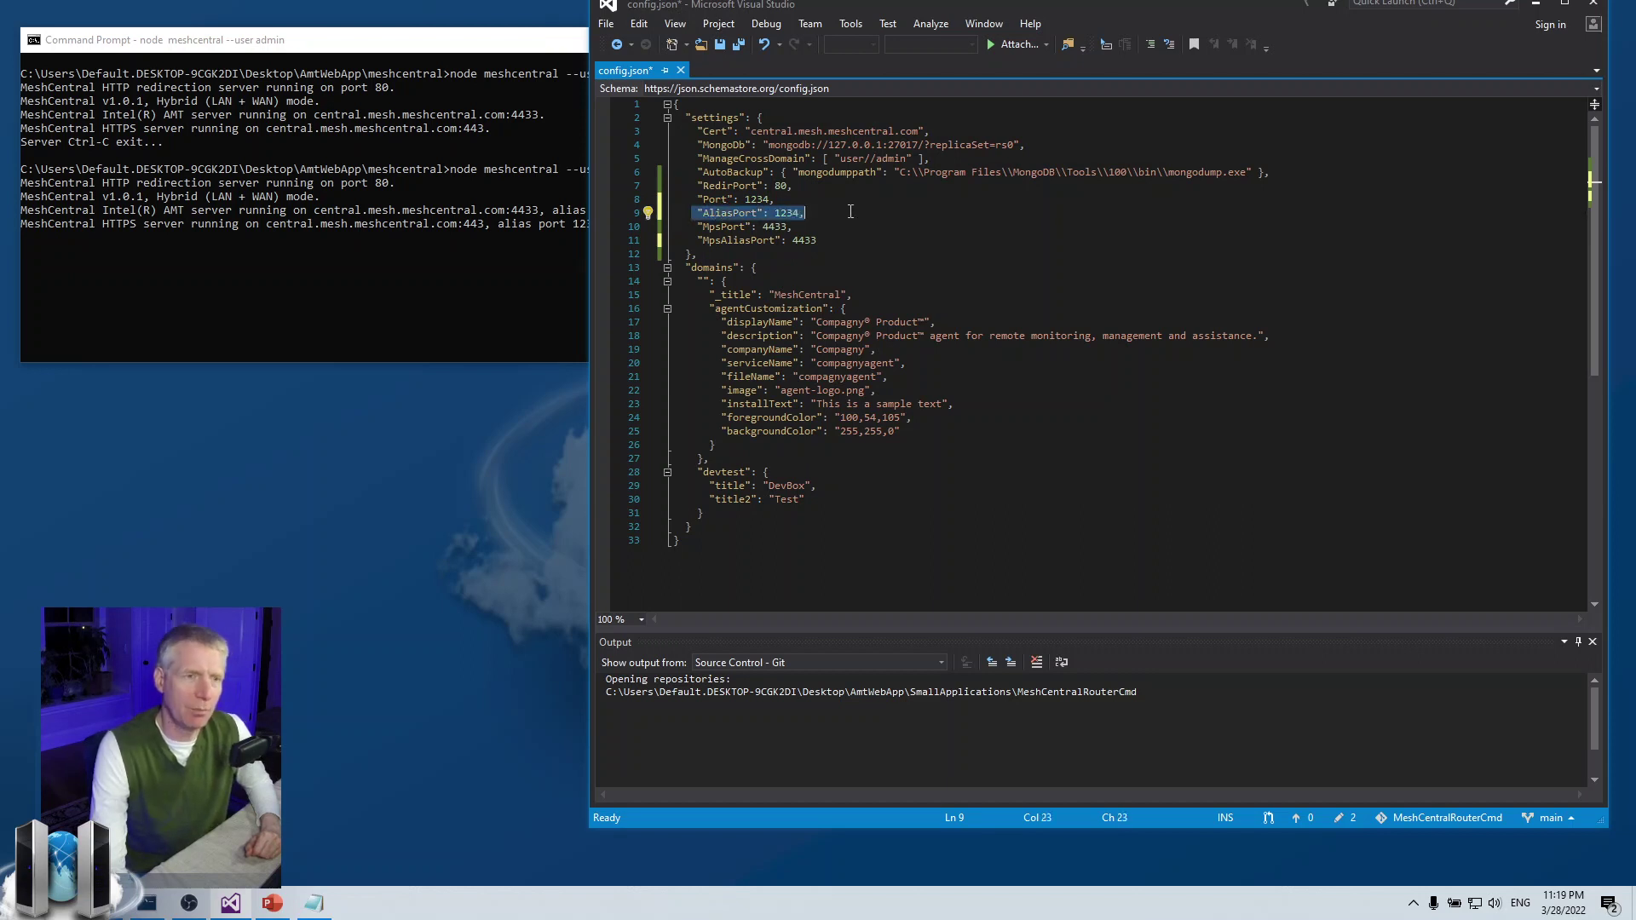